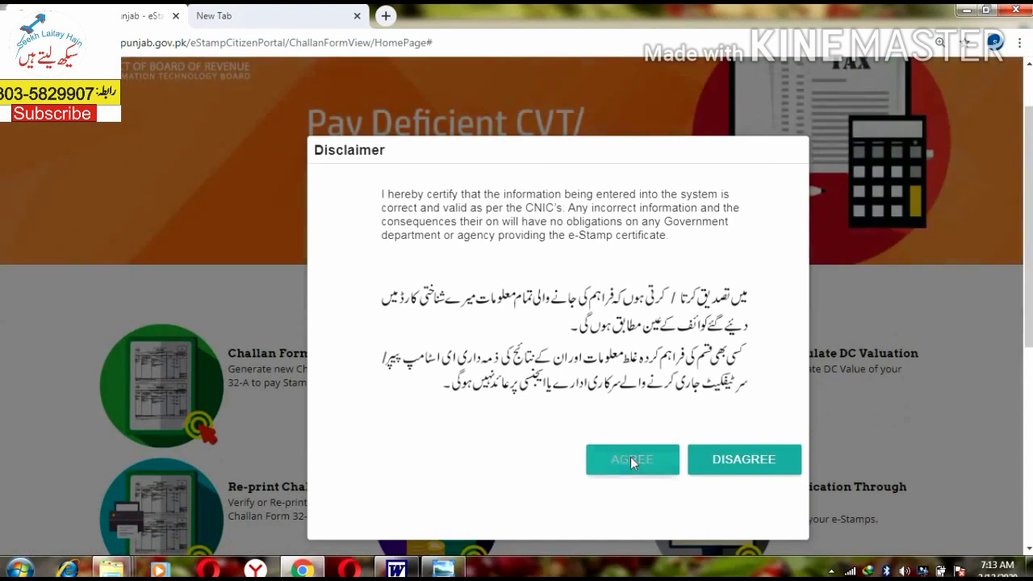
Step: Accept the disclaimer to open Challan Form 32-A, then consult the scanned land record
{"action": "left_click", "coordinate": [631, 460]}
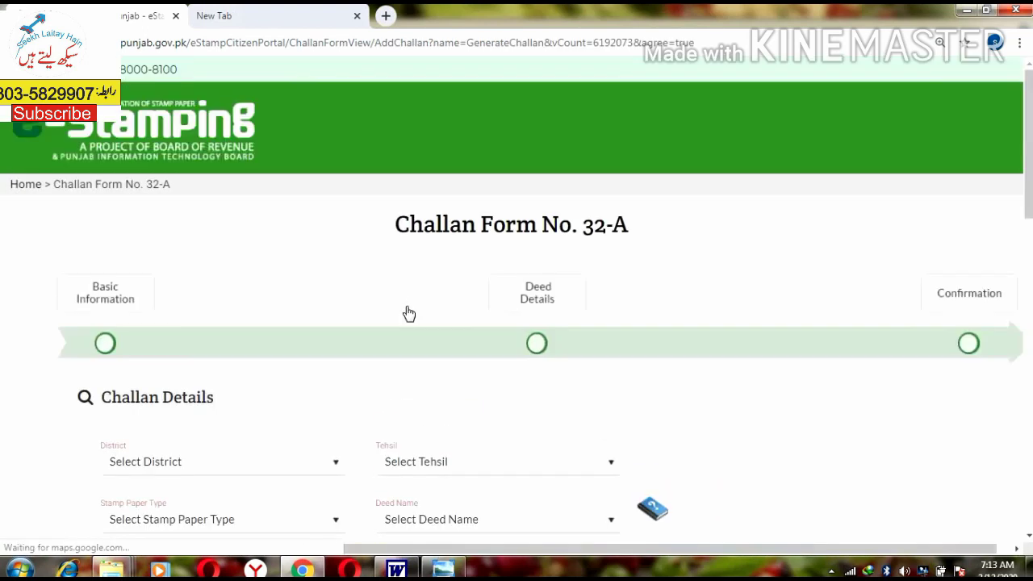
{"action": "scroll", "coordinate": [405, 314], "scroll_direction": "down", "scroll_amount": 3}
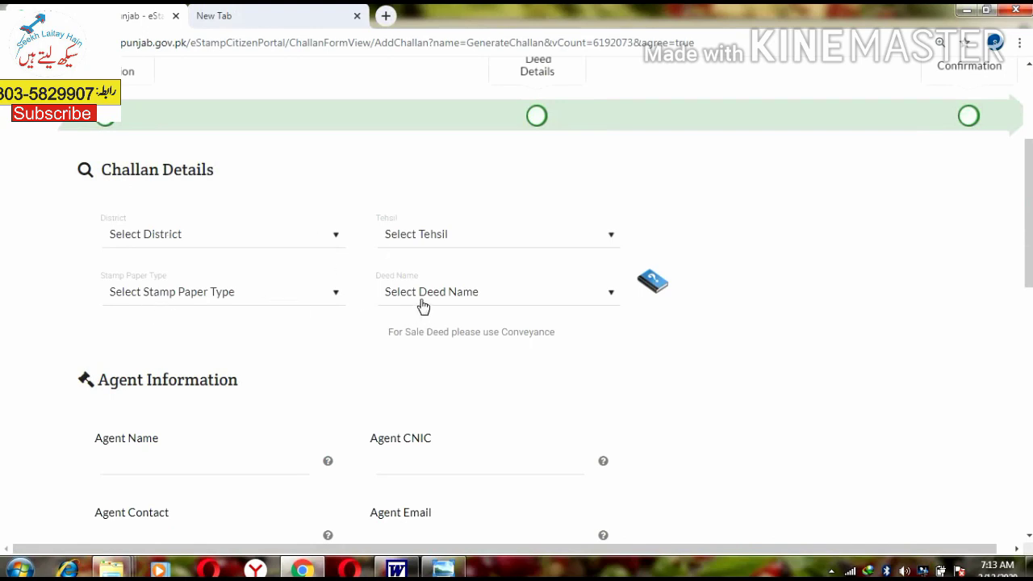
{"action": "key", "text": "alt+Tab"}
{"action": "key", "text": "Right"}
{"action": "key", "text": "Up"}
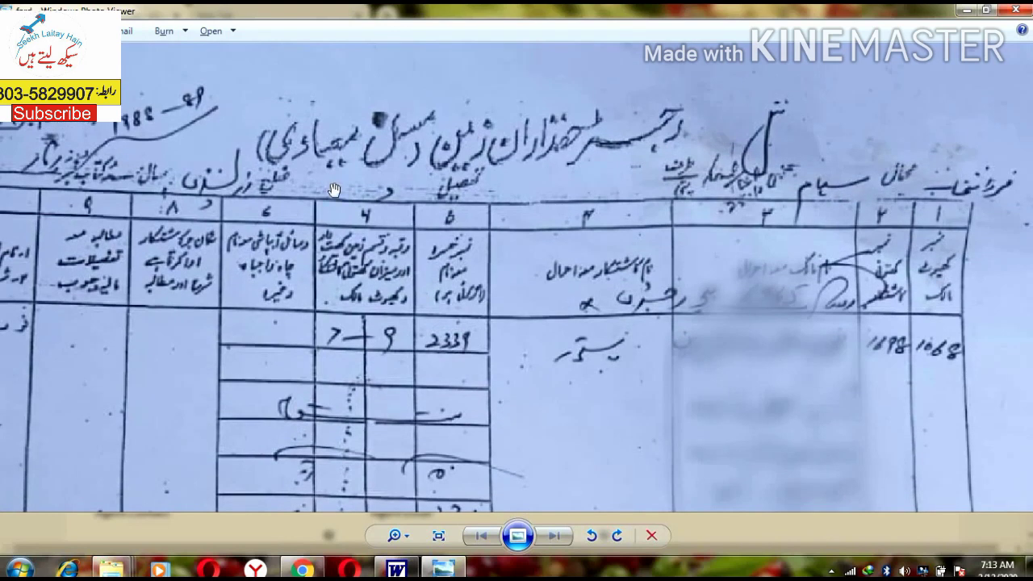
{"action": "left_click_drag", "start_coordinate": [334, 190], "coordinate": [449, 206]}
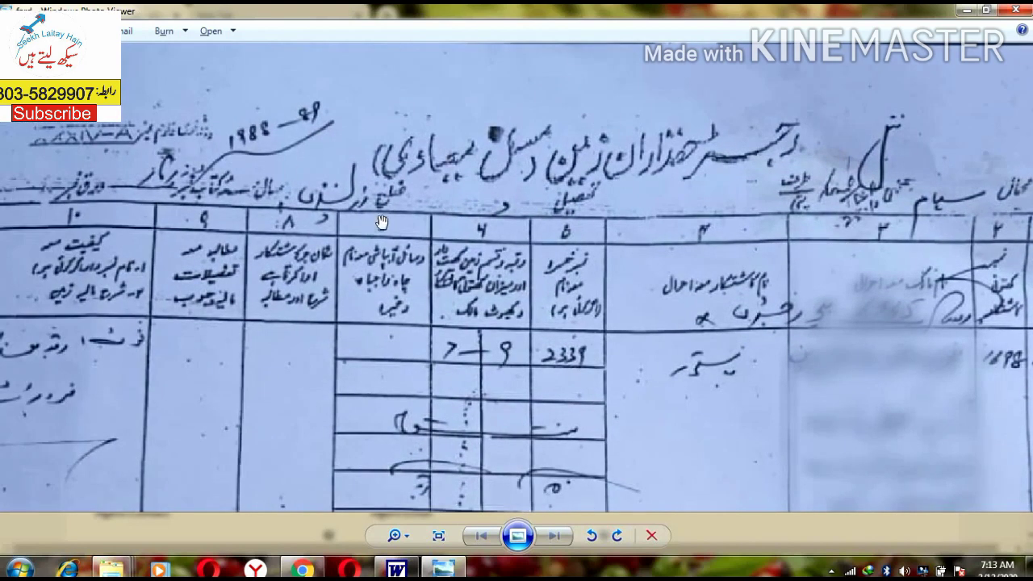
{"action": "key", "text": "alt+Tab"}
Step: Choose Rawalpindi and set the stamp paper type to Non-Judicial
{"action": "left_click", "coordinate": [240, 234]}
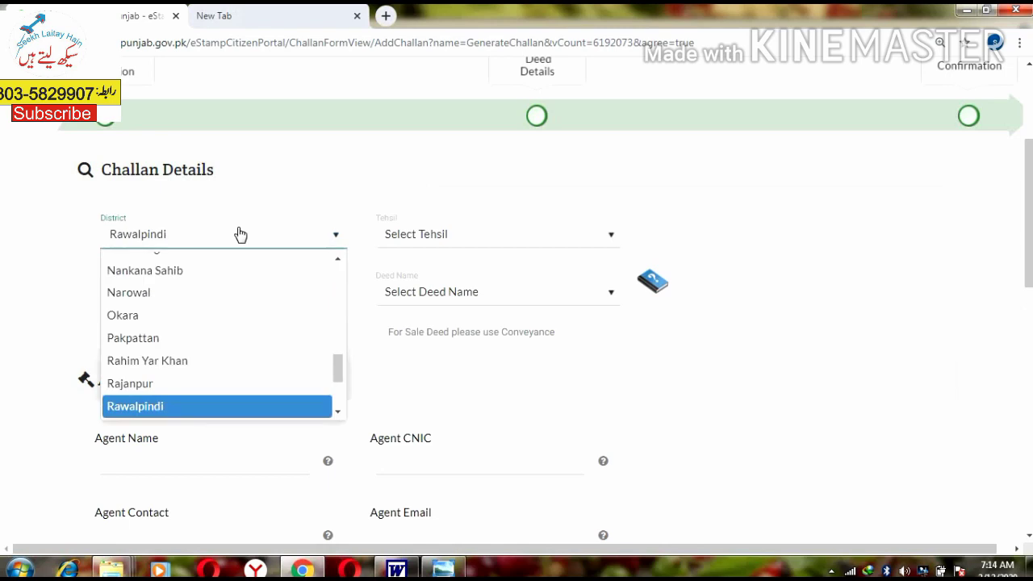
{"action": "left_click", "coordinate": [241, 234]}
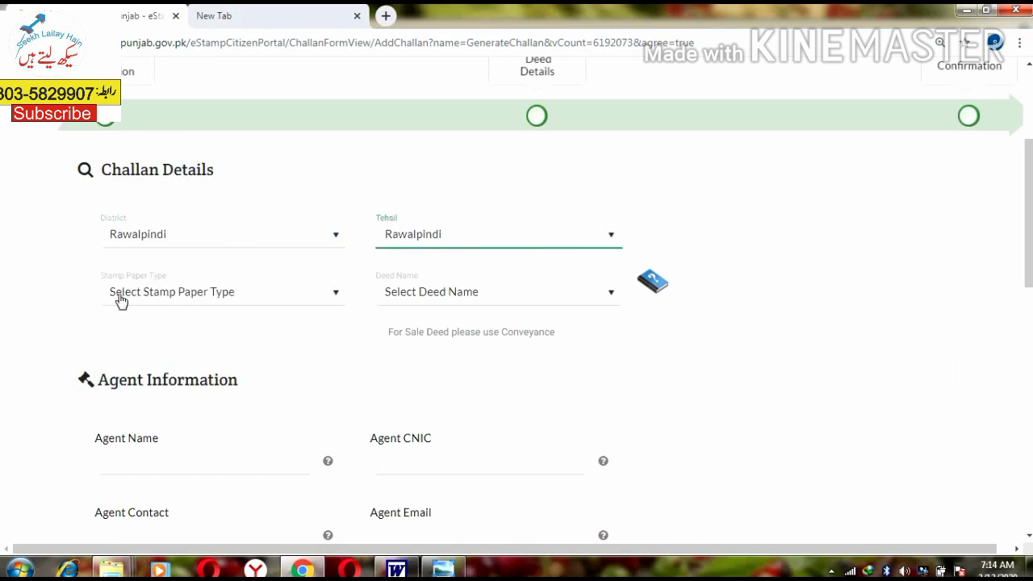
{"action": "left_click", "coordinate": [146, 296]}
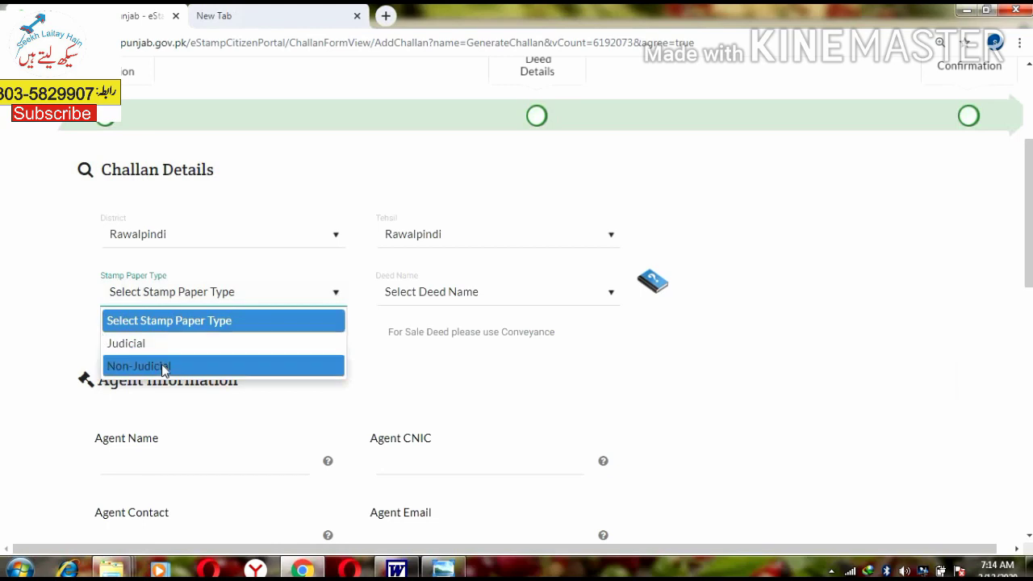
{"action": "left_click", "coordinate": [161, 365]}
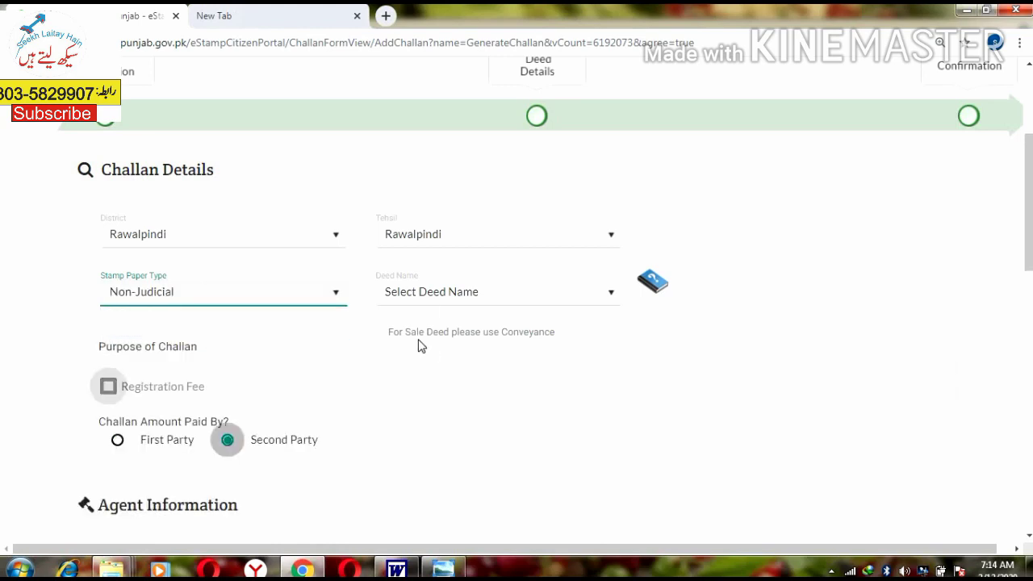
Step: Select CONVEYANCE - 23(a) as the deed name
{"action": "left_click", "coordinate": [430, 297]}
{"action": "left_click", "coordinate": [544, 295]}
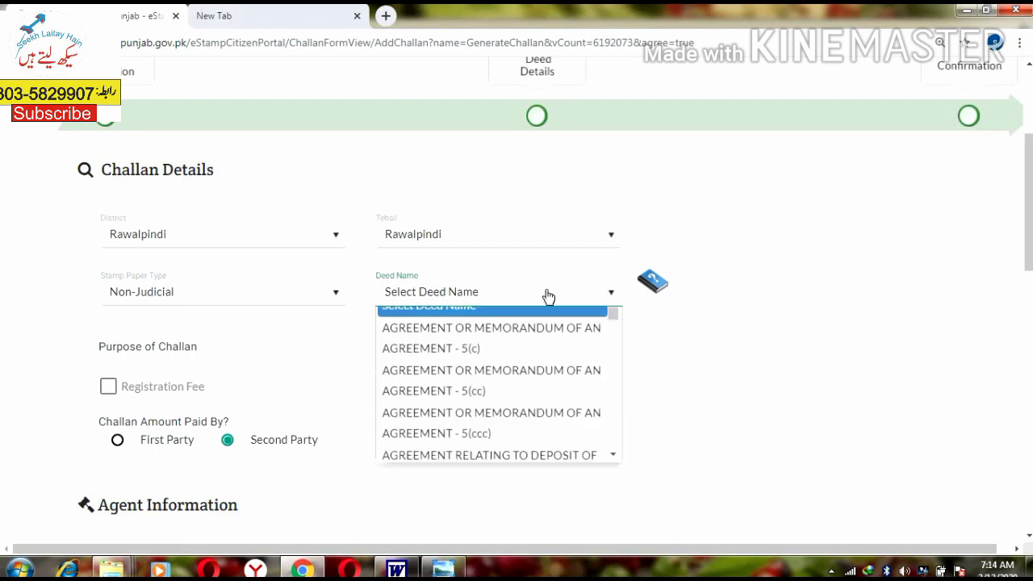
{"action": "left_click", "coordinate": [494, 412]}
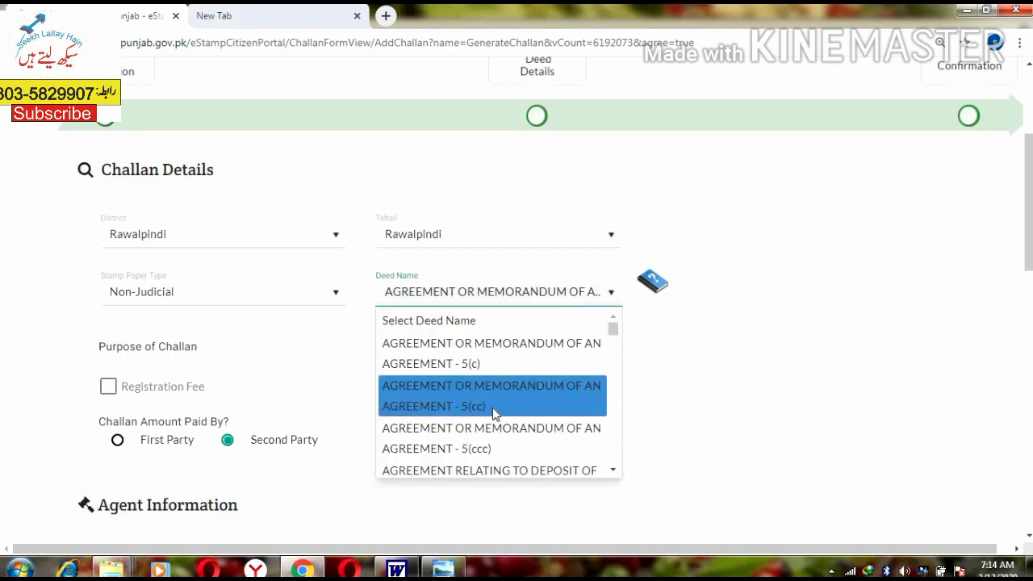
{"action": "left_click", "coordinate": [495, 412]}
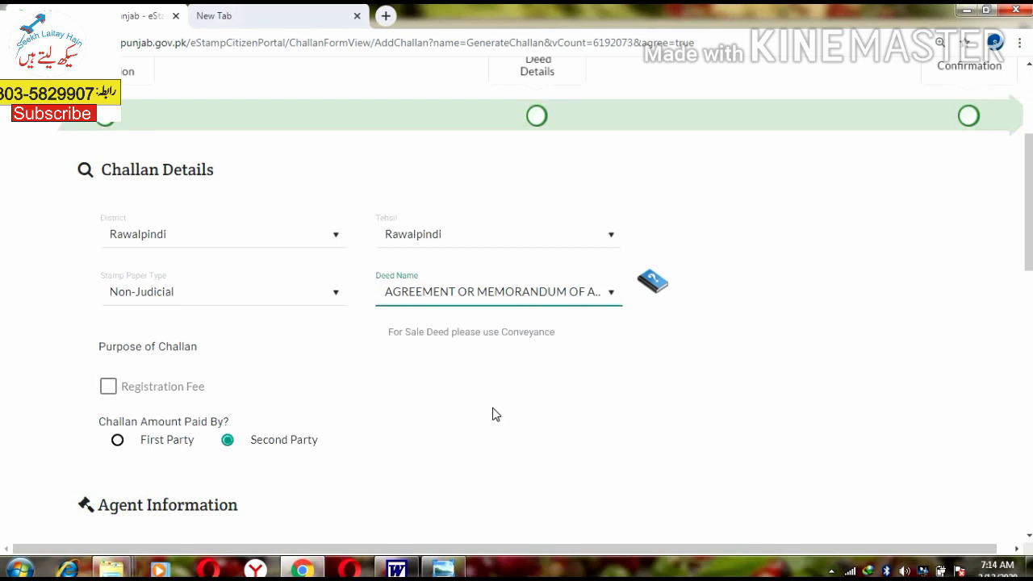
{"action": "key", "text": "c"}
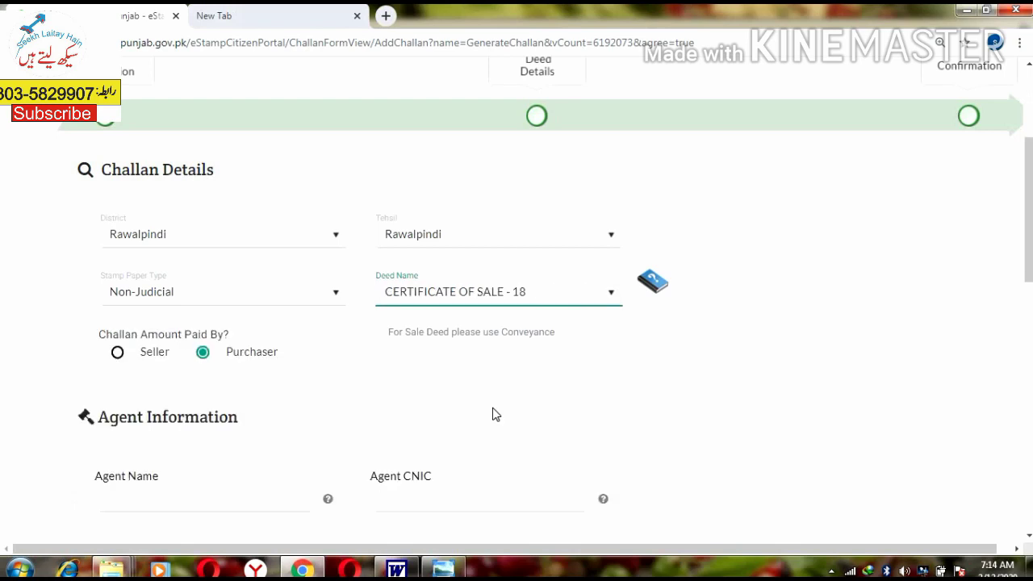
{"action": "key", "text": "c"}
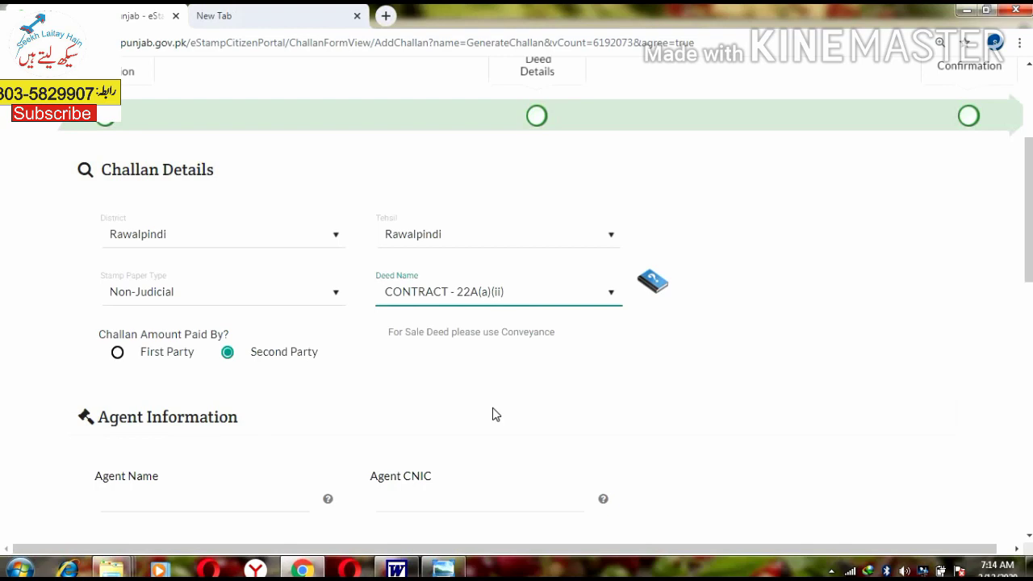
{"action": "key", "text": "c"}
{"action": "key", "text": "c"}
{"action": "key", "text": "b"}
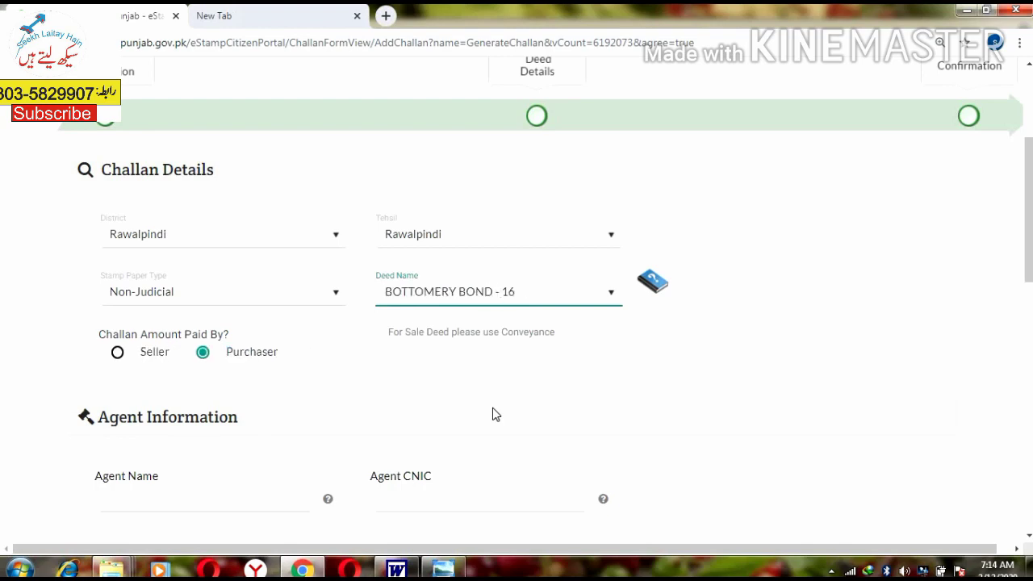
{"action": "key", "text": "c"}
{"action": "key", "text": "c"}
{"action": "key", "text": "c"}
{"action": "key", "text": "c"}
{"action": "key", "text": "c"}
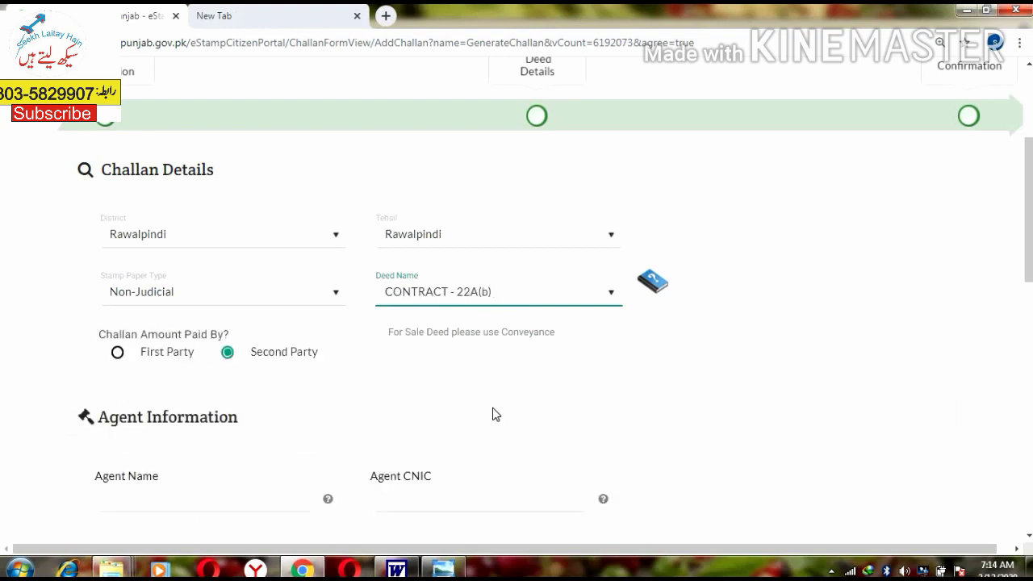
{"action": "key", "text": "b"}
{"action": "key", "text": "c"}
{"action": "key", "text": "c"}
{"action": "key", "text": "c"}
{"action": "key", "text": "c"}
{"action": "key", "text": "c"}
{"action": "key", "text": "c"}
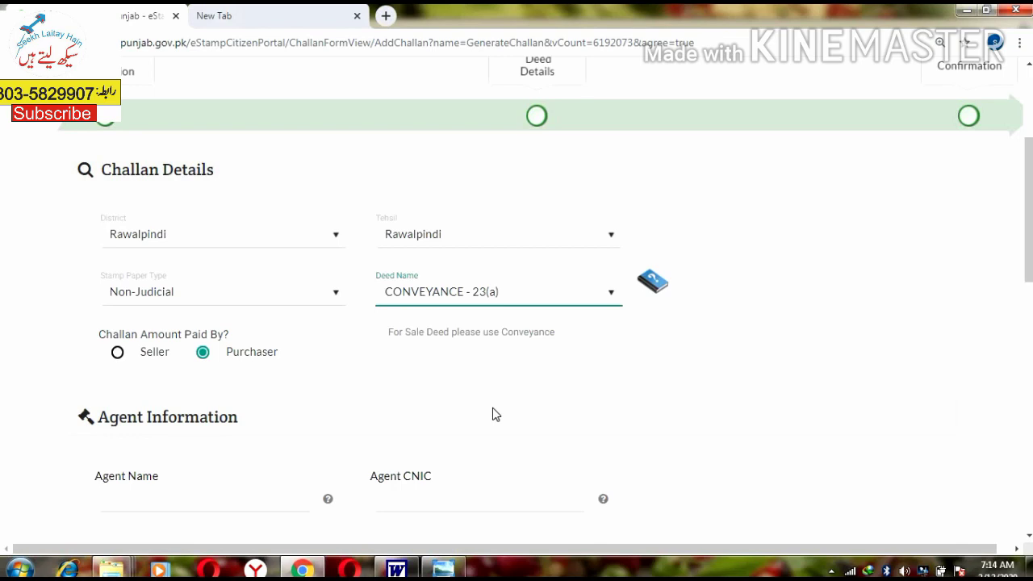
{"action": "scroll", "coordinate": [484, 363], "scroll_direction": "down", "scroll_amount": 1}
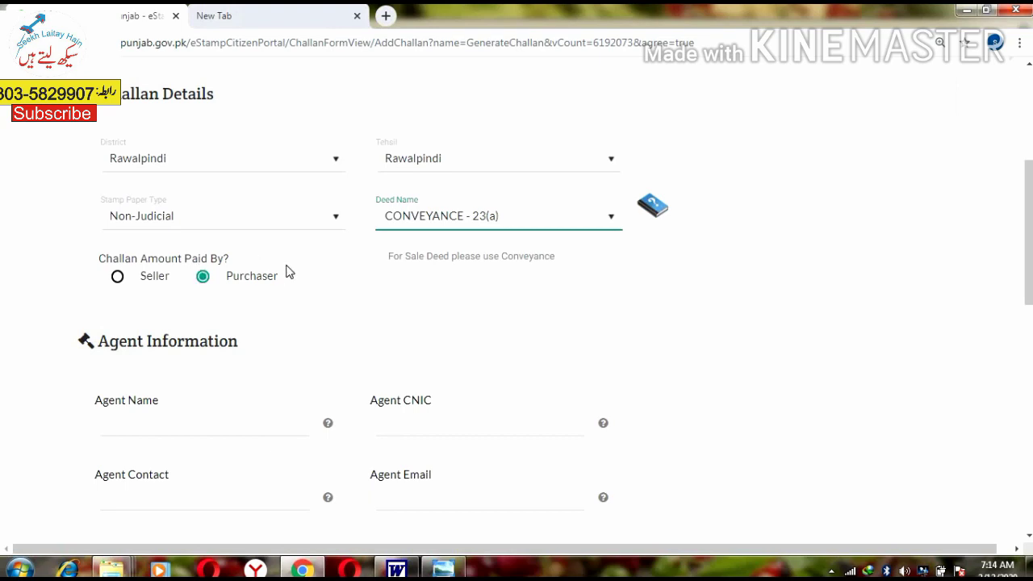
Step: Enter the agent's full name in the Agent Information section
{"action": "scroll", "coordinate": [357, 247], "scroll_direction": "down", "scroll_amount": 1}
{"action": "scroll", "coordinate": [168, 254], "scroll_direction": "down", "scroll_amount": 1}
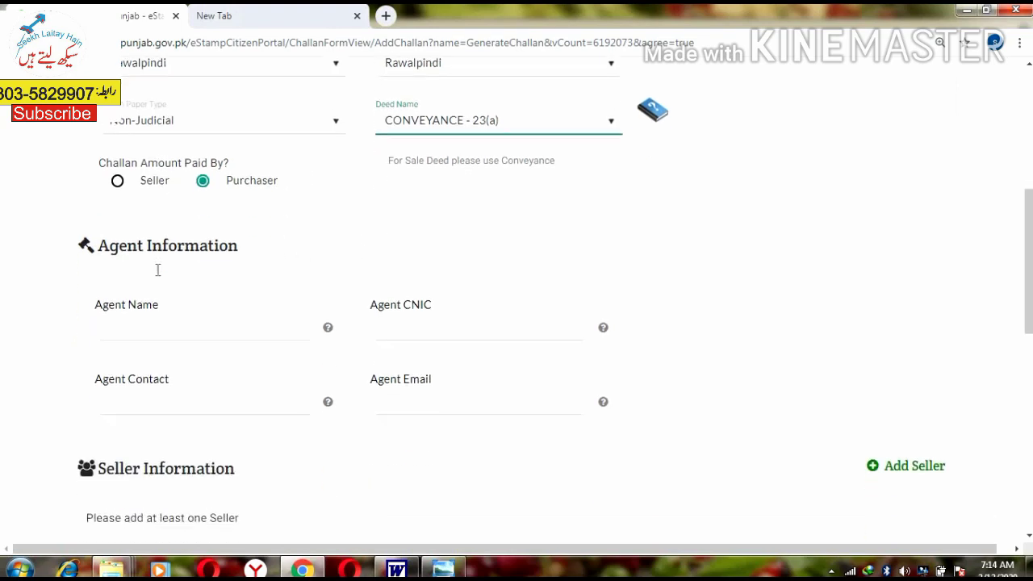
{"action": "scroll", "coordinate": [210, 266], "scroll_direction": "up", "scroll_amount": 1}
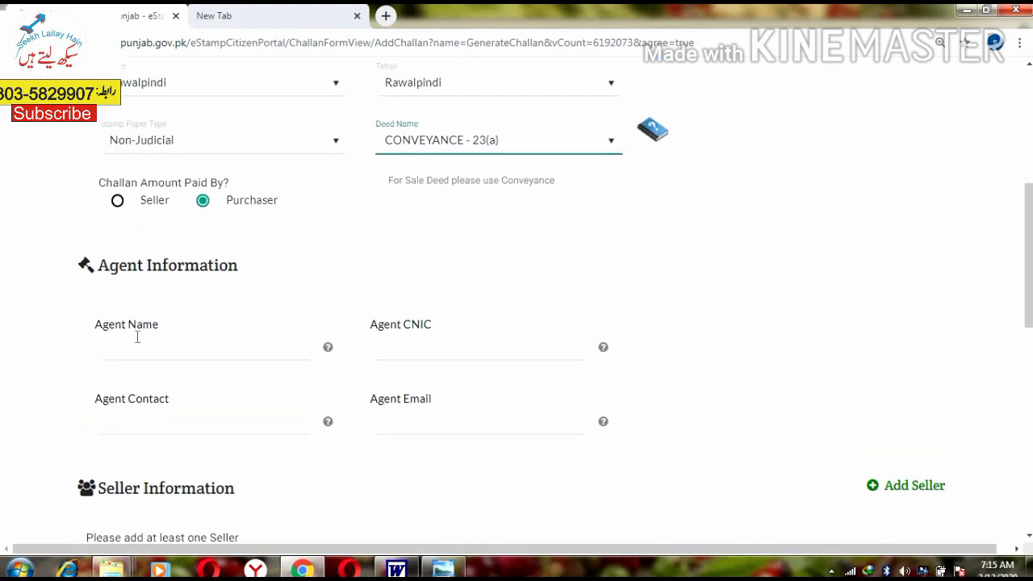
{"action": "left_click_drag", "start_coordinate": [138, 268], "coordinate": [194, 282]}
{"action": "scroll", "coordinate": [152, 290], "scroll_direction": "down", "scroll_amount": 1}
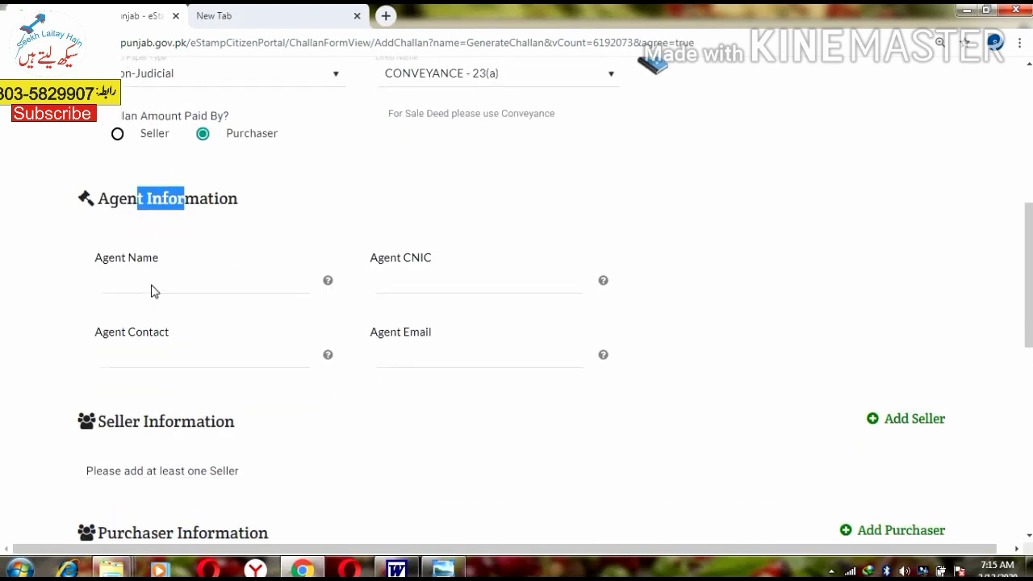
{"action": "left_click", "coordinate": [147, 277]}
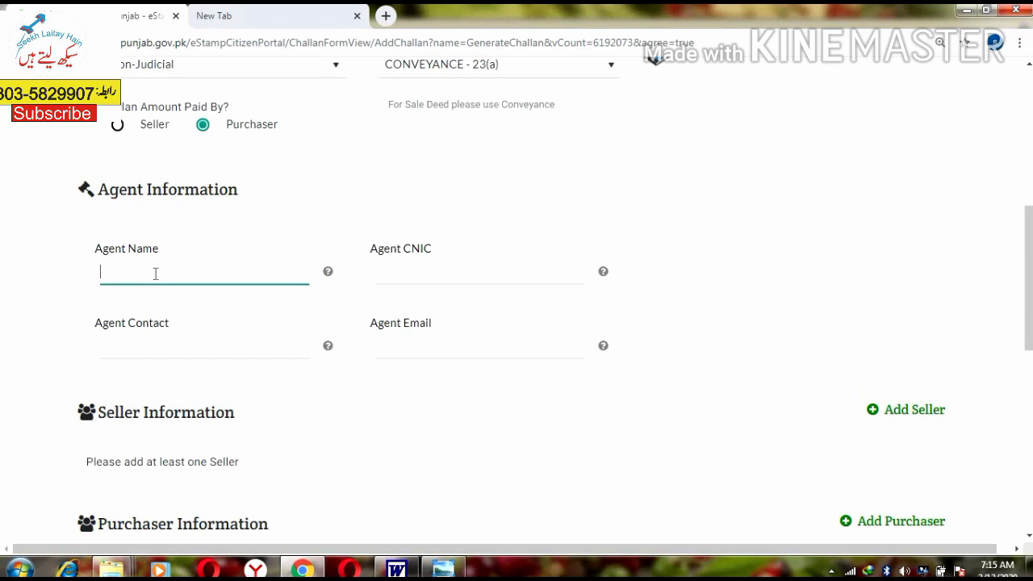
{"action": "key", "text": "Tab"}
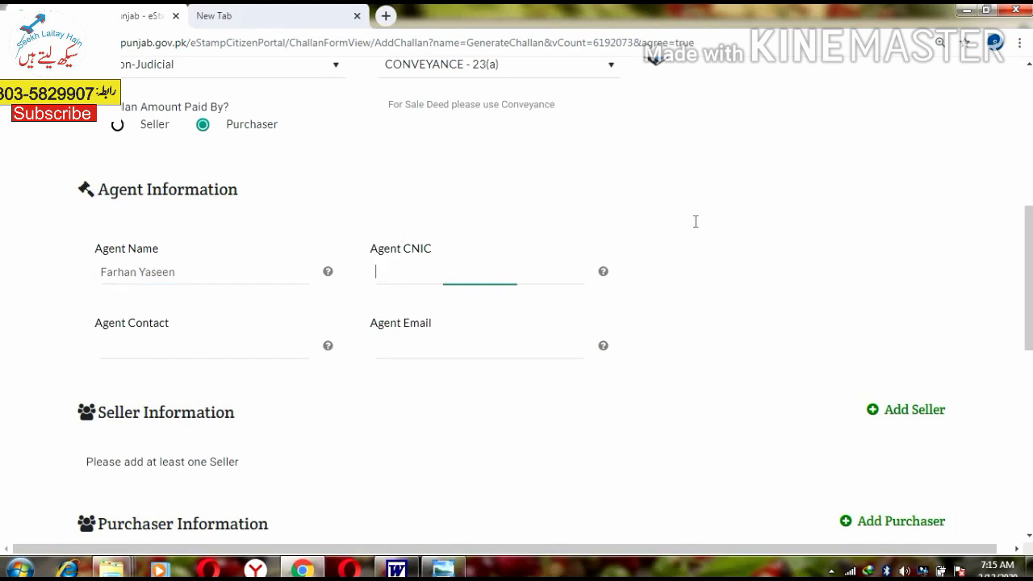
Step: Fill in the agent's CNIC and contact number
{"action": "left_click", "coordinate": [695, 222]}
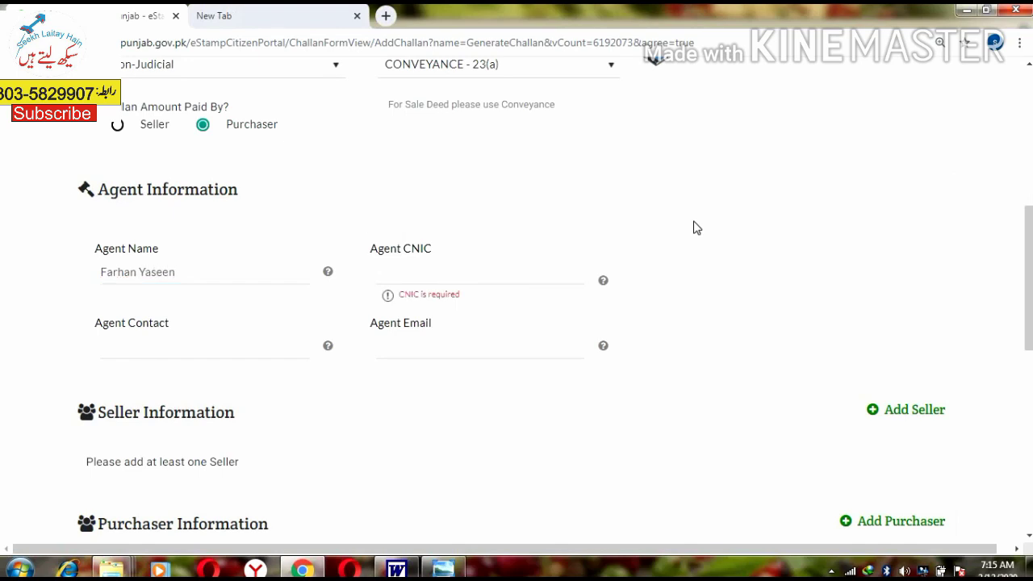
{"action": "left_click", "coordinate": [443, 265]}
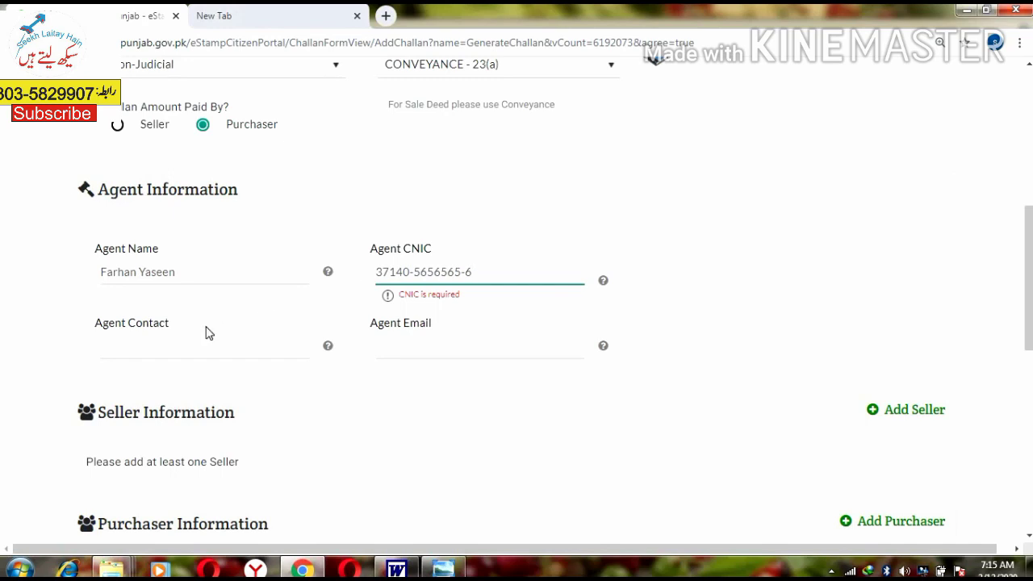
{"action": "left_click", "coordinate": [185, 344]}
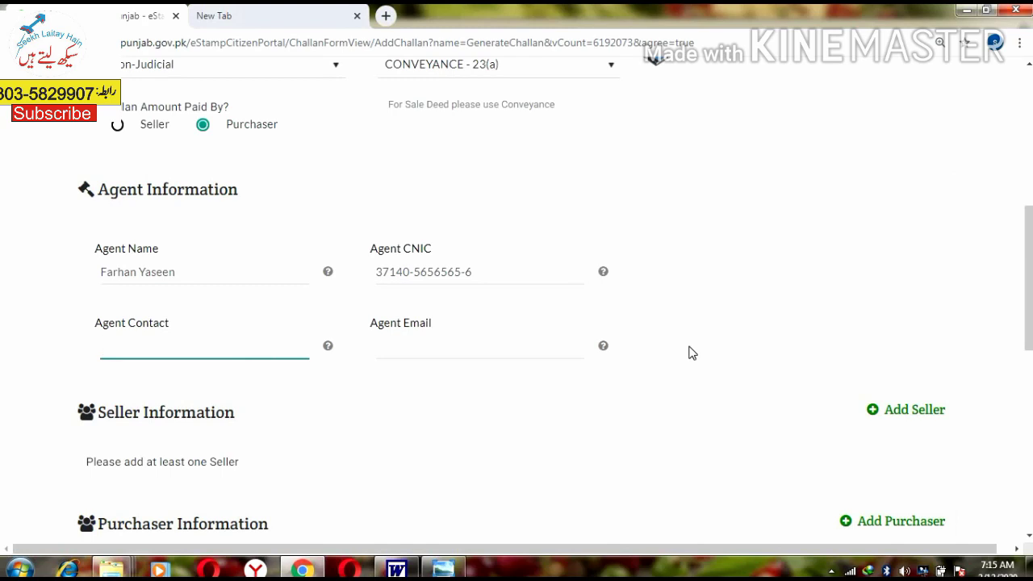
{"action": "key", "text": "BackSpace"}
{"action": "key", "text": "BackSpace"}
{"action": "key", "text": "BackSpace"}
{"action": "key", "text": "BackSpace"}
{"action": "key", "text": "BackSpace"}
{"action": "key", "text": "BackSpace"}
{"action": "key", "text": "Tab"}
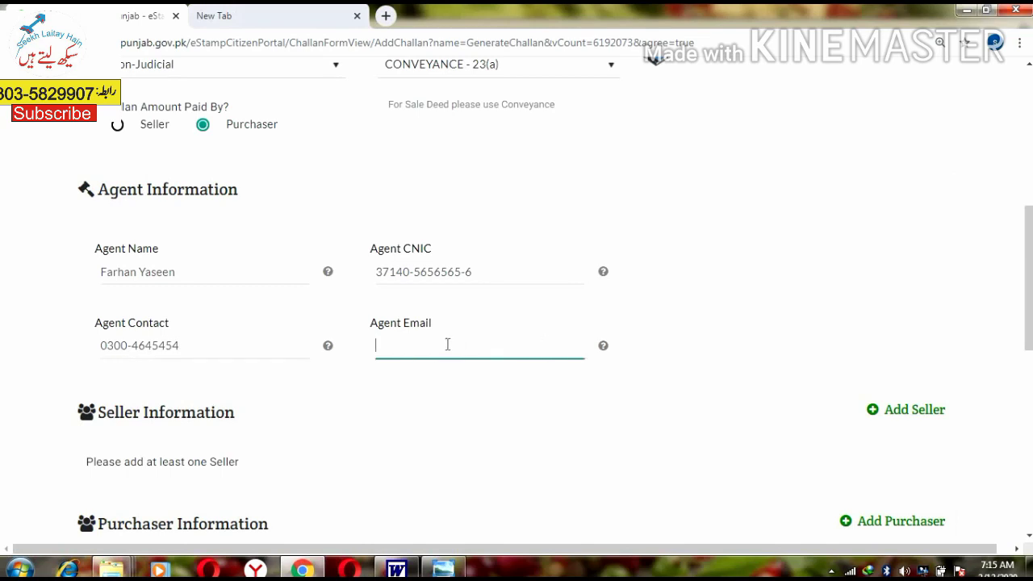
Step: Start a new seller with the seller's name, CNIC and S/O relation
{"action": "left_click", "coordinate": [942, 409]}
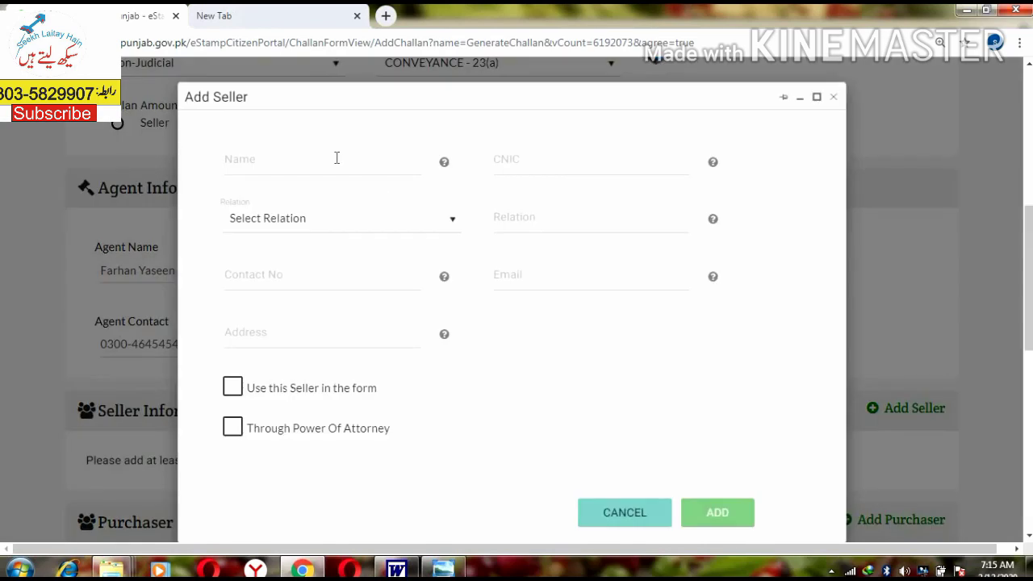
{"action": "left_click", "coordinate": [336, 159]}
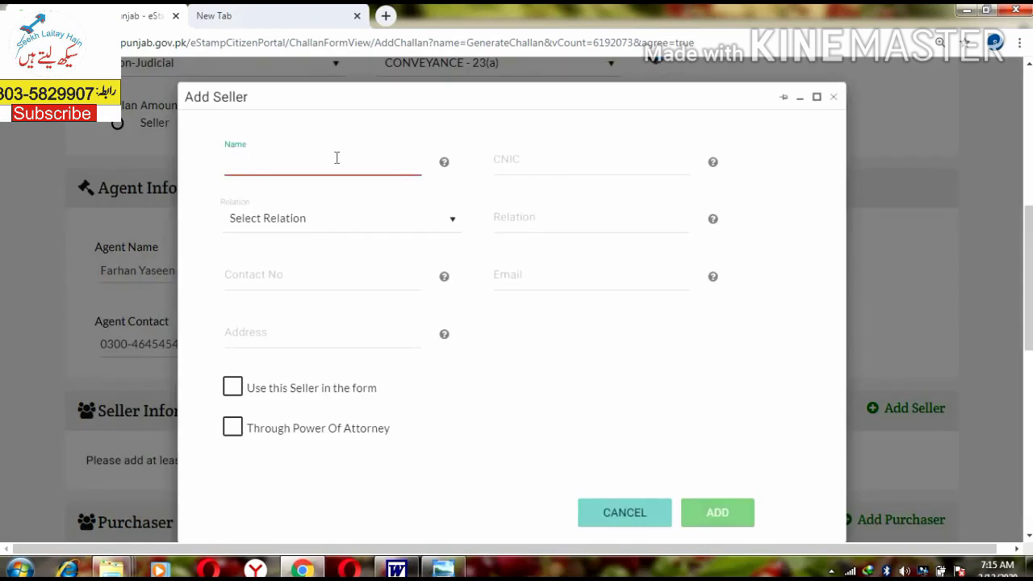
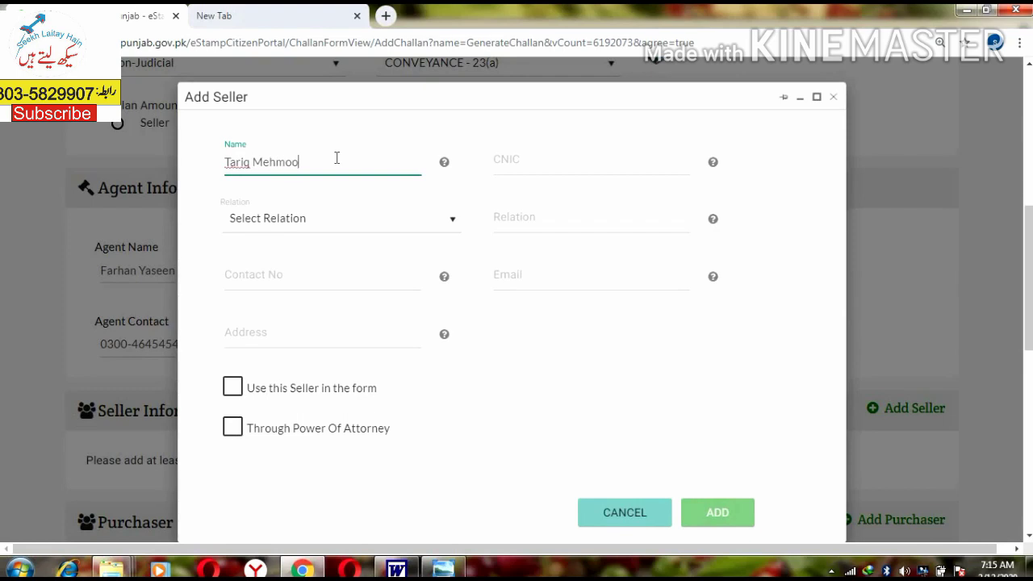
{"action": "key", "text": "Tab"}
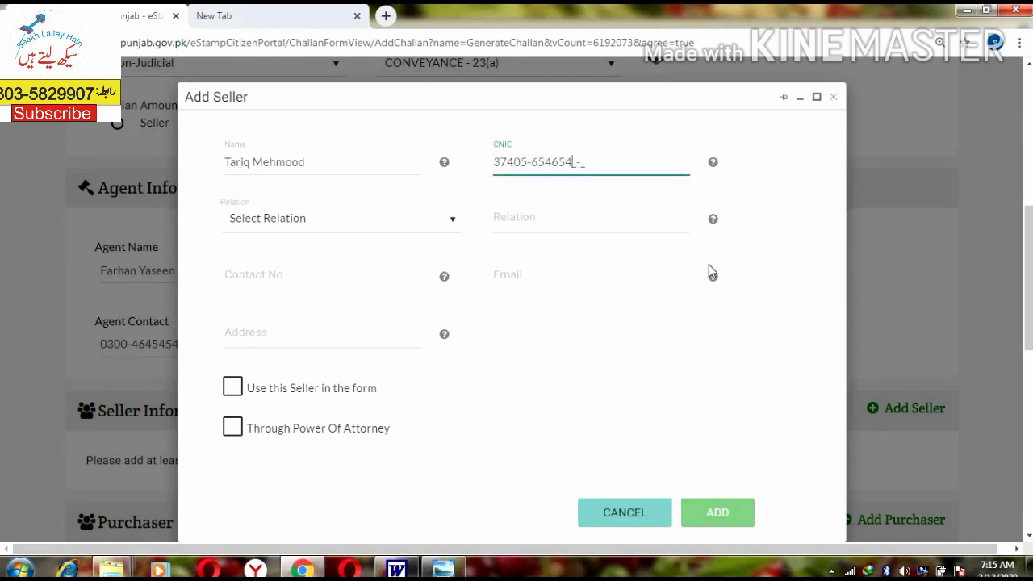
{"action": "key", "text": "Tab"}
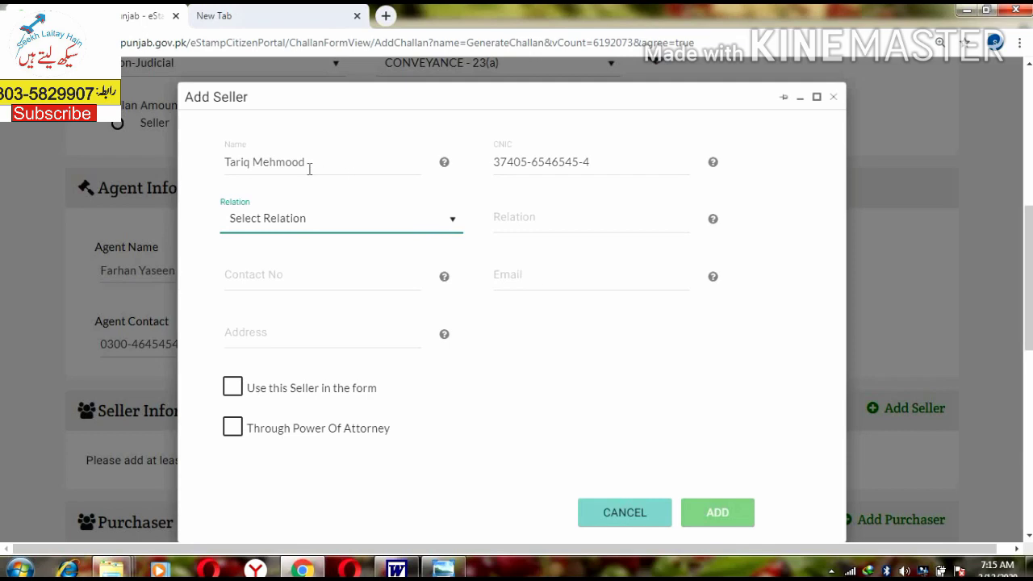
{"action": "left_click", "coordinate": [319, 225]}
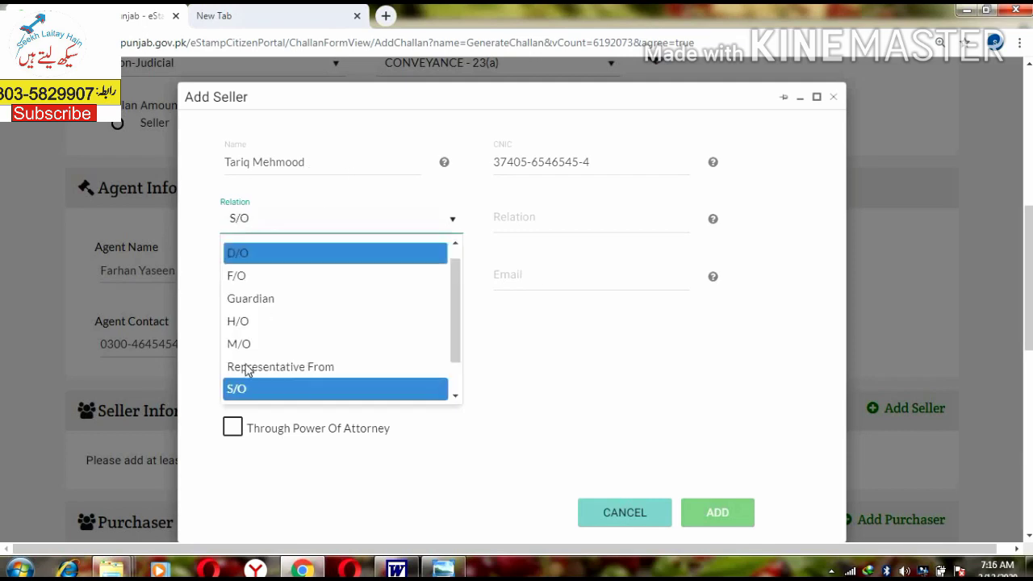
{"action": "left_click", "coordinate": [247, 390]}
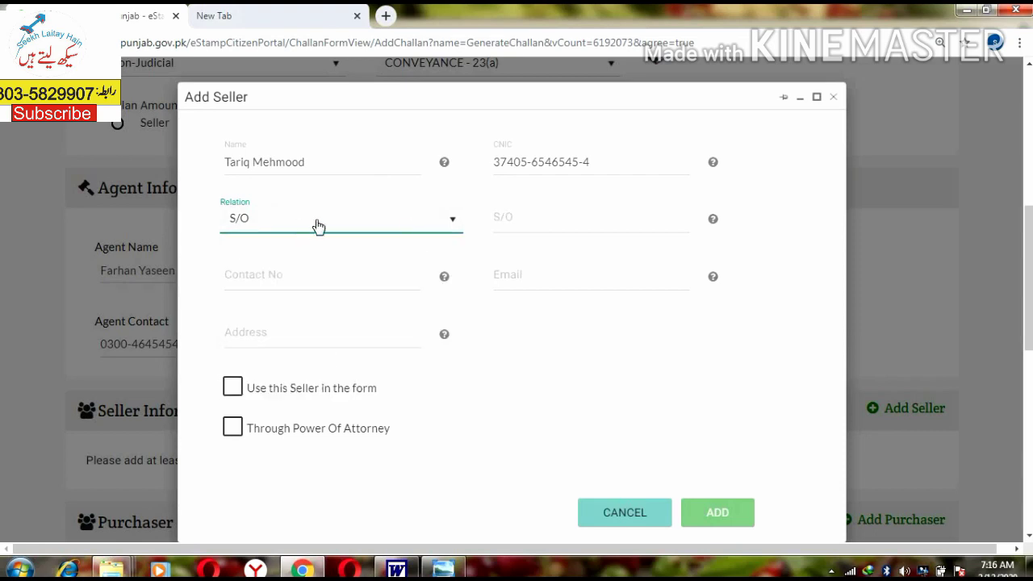
Step: Enter the seller's father's name, contact number and address, and mark the seller for use
{"action": "left_click", "coordinate": [603, 218]}
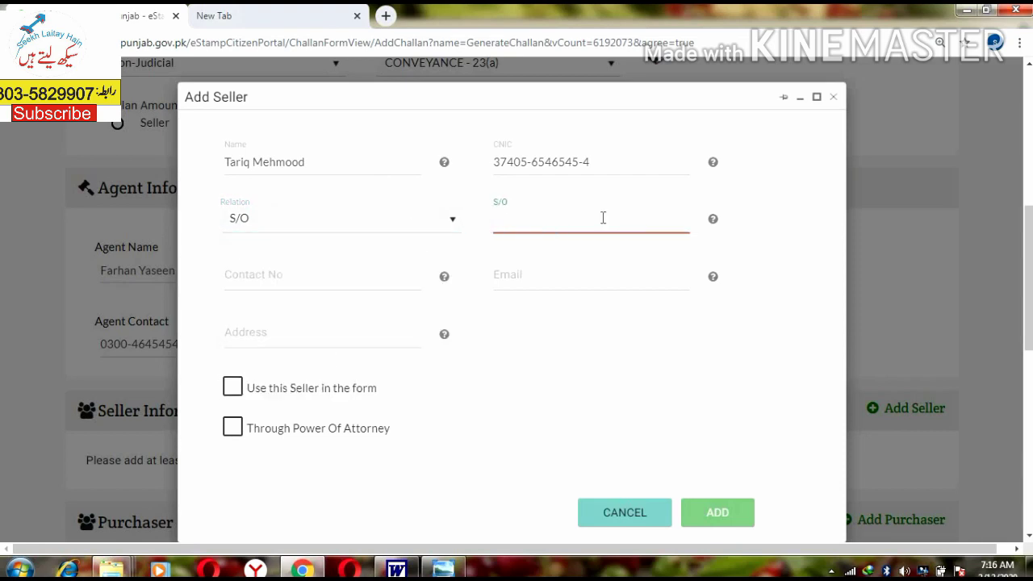
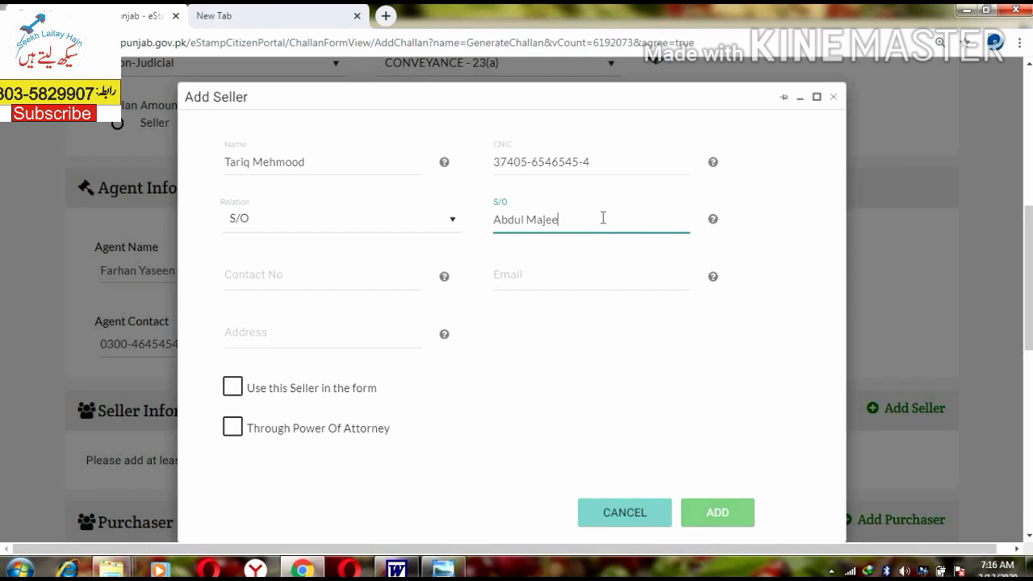
{"action": "key", "text": "Tab"}
{"action": "left_click", "coordinate": [629, 224]}
{"action": "type", "text": "0345454"}
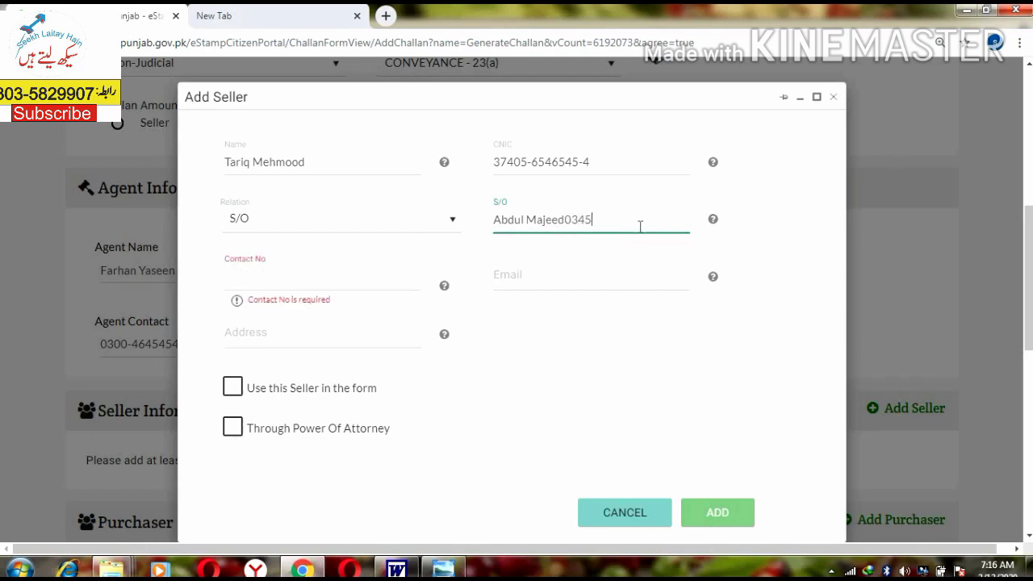
{"action": "key", "text": "BackSpace"}
{"action": "key", "text": "BackSpace"}
{"action": "key", "text": "BackSpace"}
{"action": "key", "text": "BackSpace"}
{"action": "key", "text": "BackSpace"}
{"action": "key", "text": "BackSpace"}
{"action": "key", "text": "BackSpace"}
{"action": "key", "text": "Tab"}
{"action": "key", "text": "Tab"}
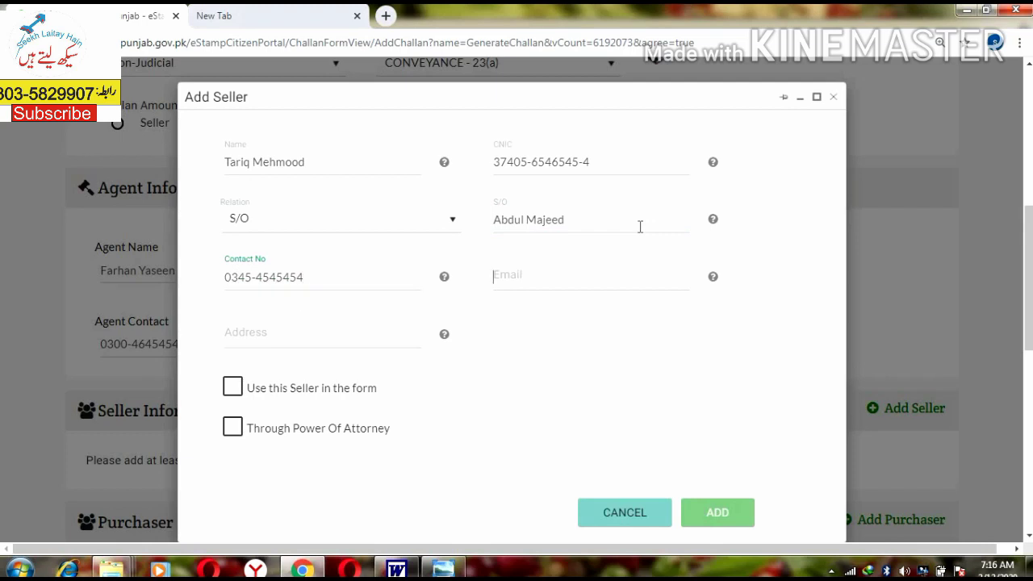
{"action": "left_click", "coordinate": [255, 335]}
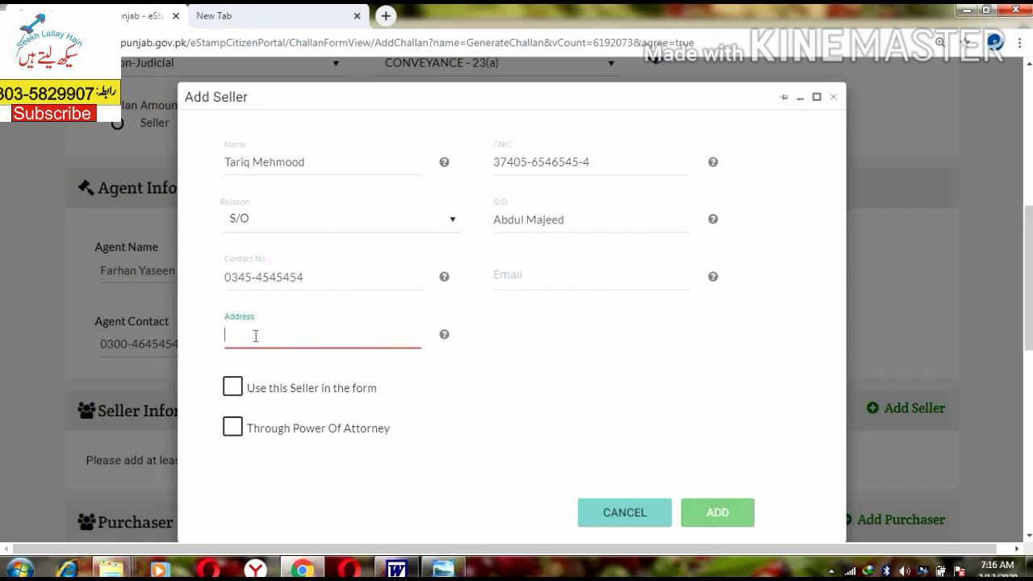
{"action": "type", "text": "Chaklala Scheme-I"}
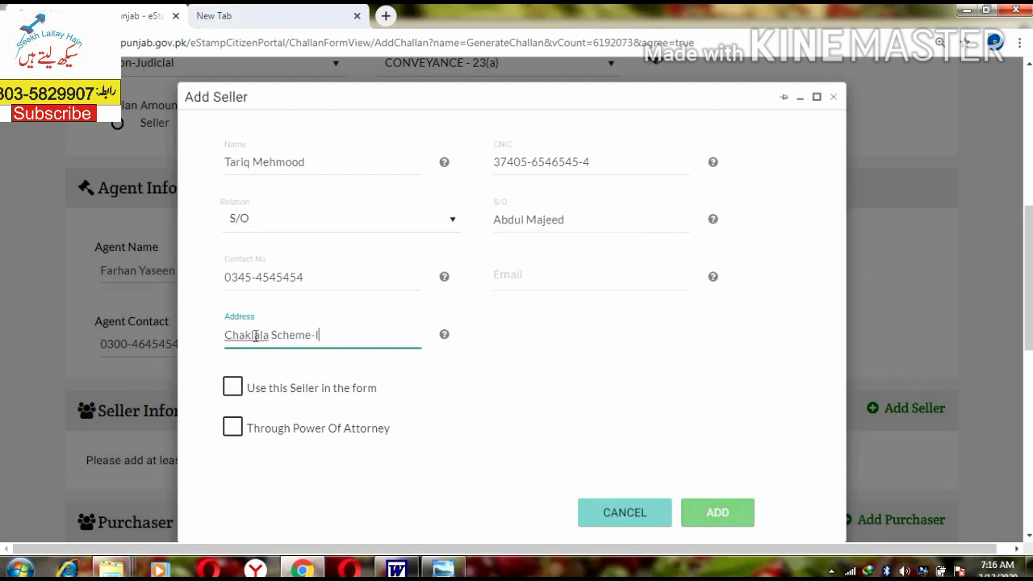
{"action": "type", "text": "II Rawalpindi"}
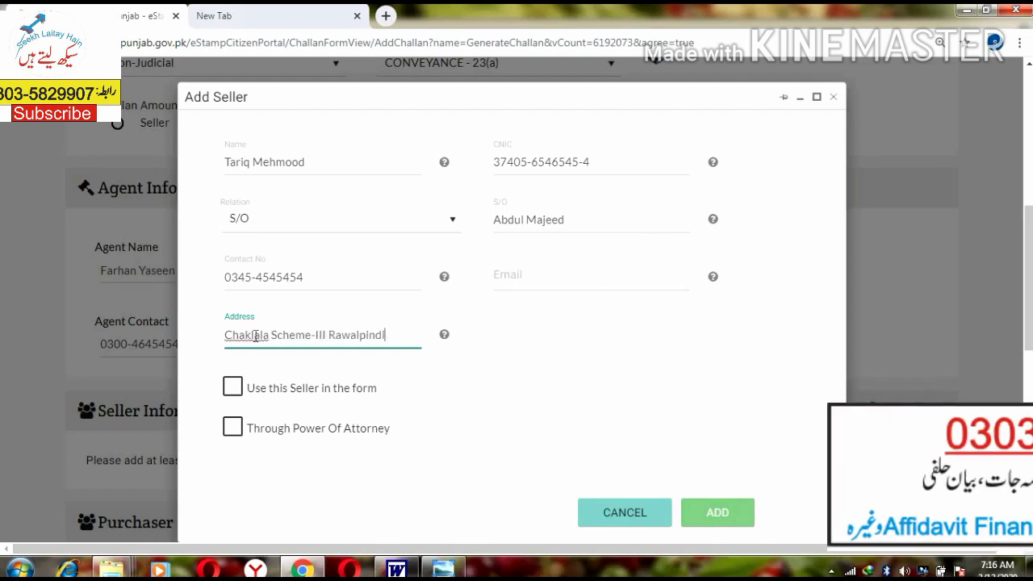
{"action": "left_click", "coordinate": [774, 458]}
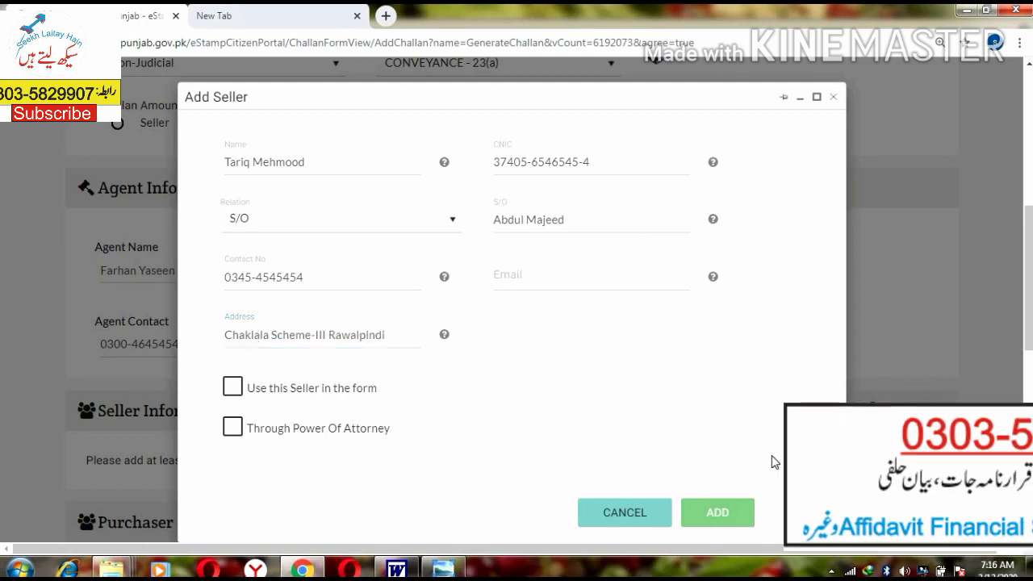
{"action": "left_click", "coordinate": [233, 388]}
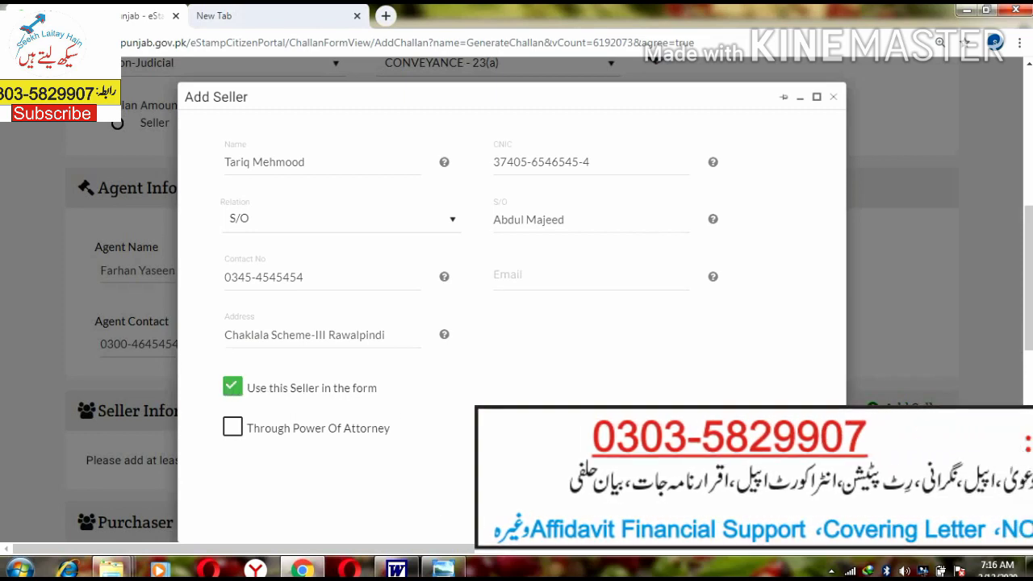
Step: Save the seller to the challan
{"action": "left_click", "coordinate": [775, 500]}
{"action": "scroll", "coordinate": [743, 357], "scroll_direction": "down", "scroll_amount": 5}
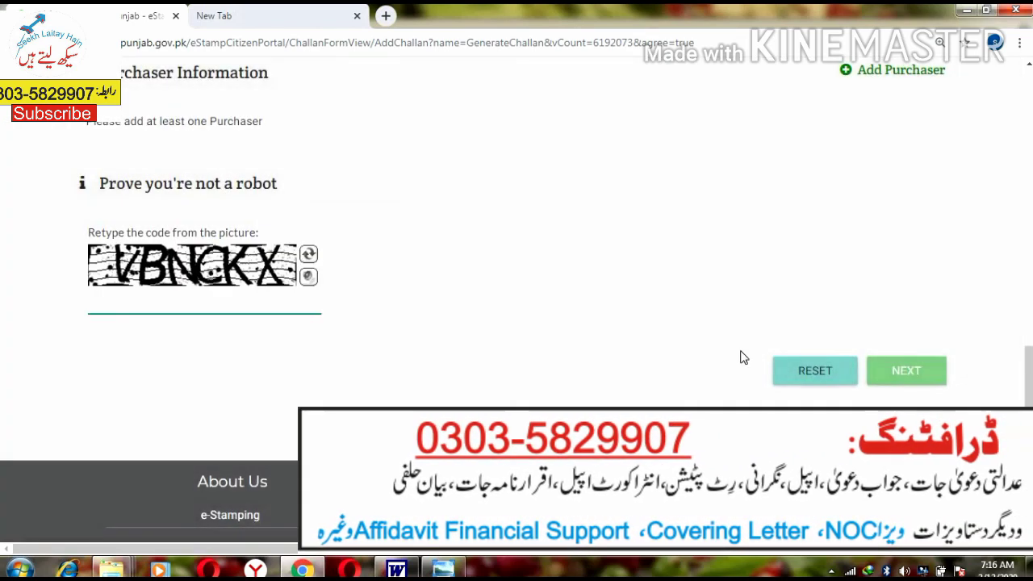
{"action": "scroll", "coordinate": [743, 358], "scroll_direction": "up", "scroll_amount": 4}
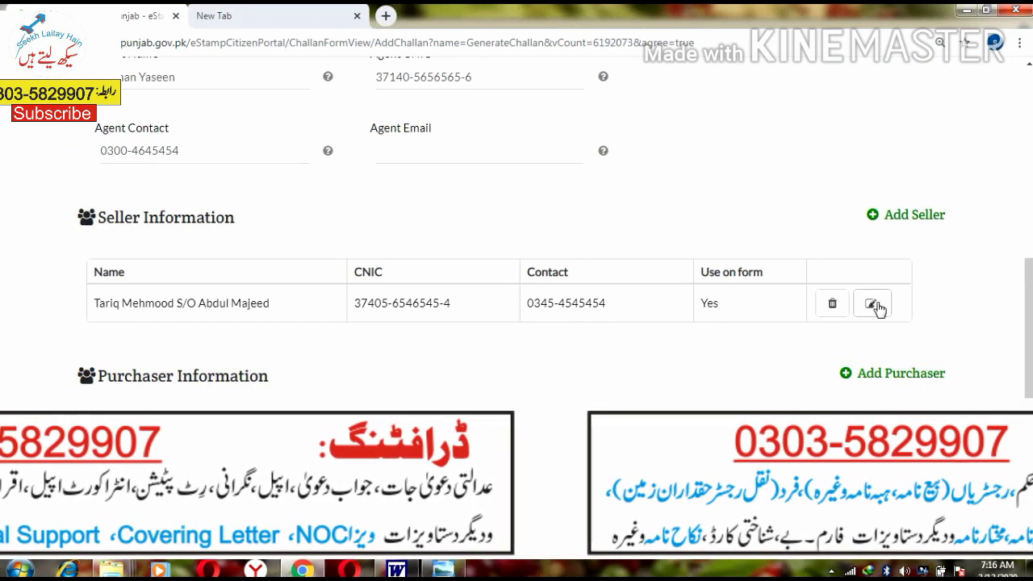
{"action": "left_click_drag", "start_coordinate": [579, 304], "coordinate": [600, 303]}
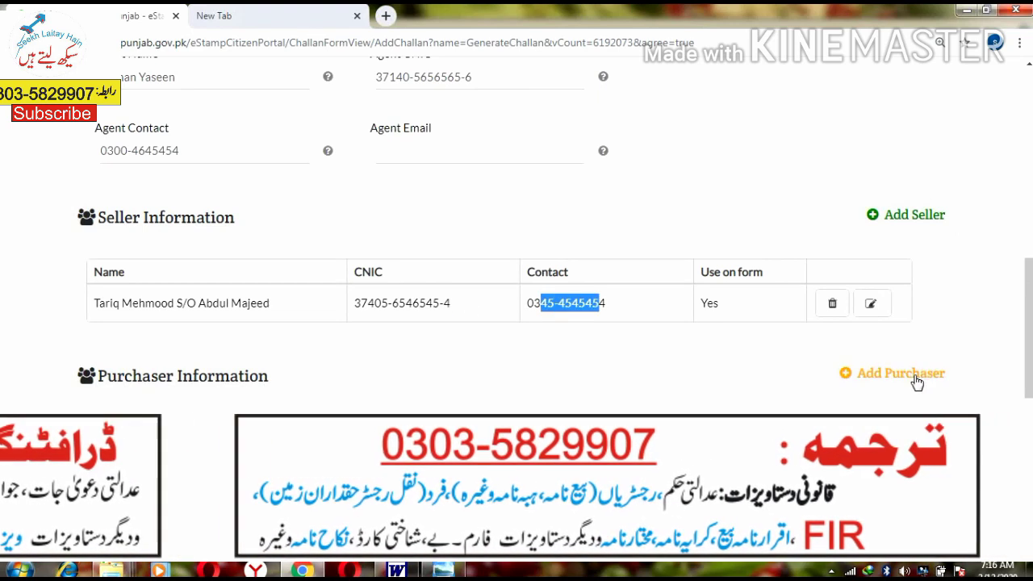
Step: Start a new purchaser with the purchaser's name, CNIC and S/O relation
{"action": "left_click", "coordinate": [916, 376]}
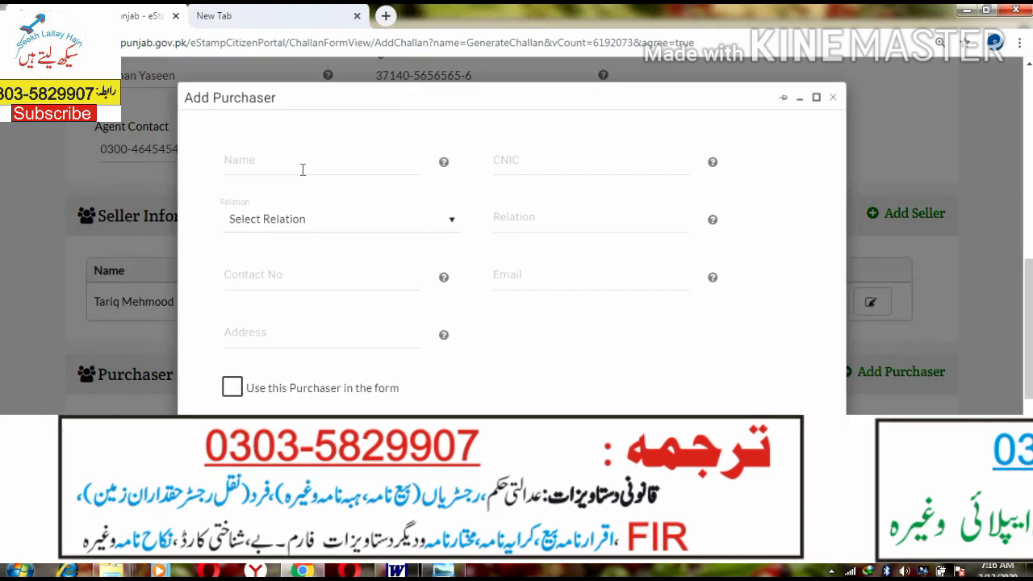
{"action": "left_click", "coordinate": [307, 168]}
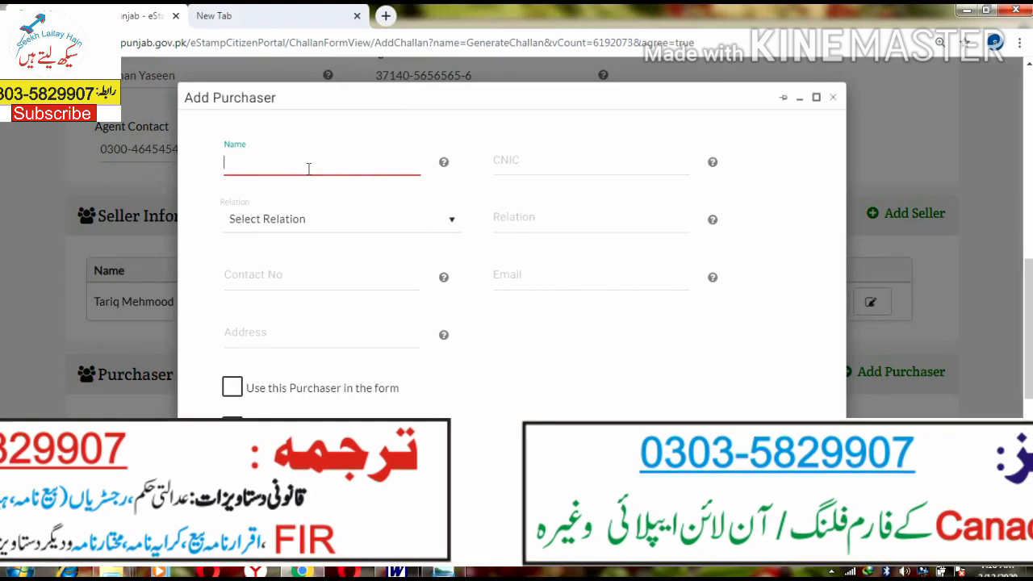
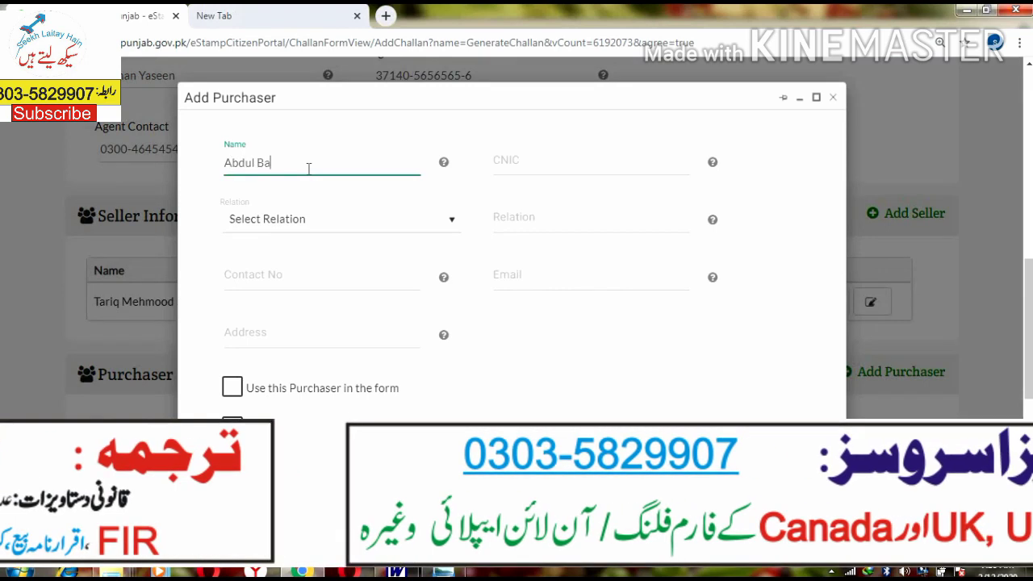
{"action": "key", "text": "Tab"}
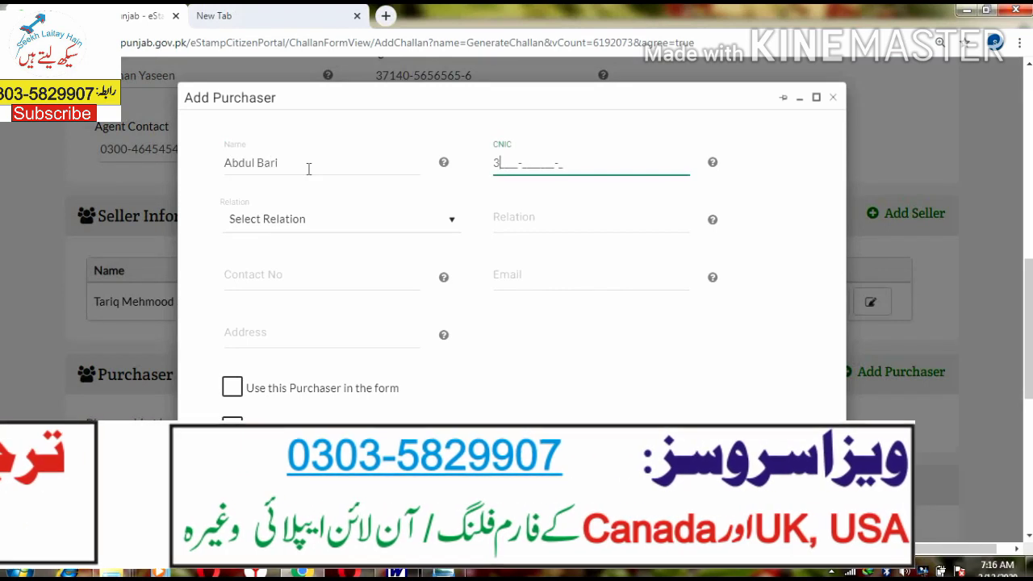
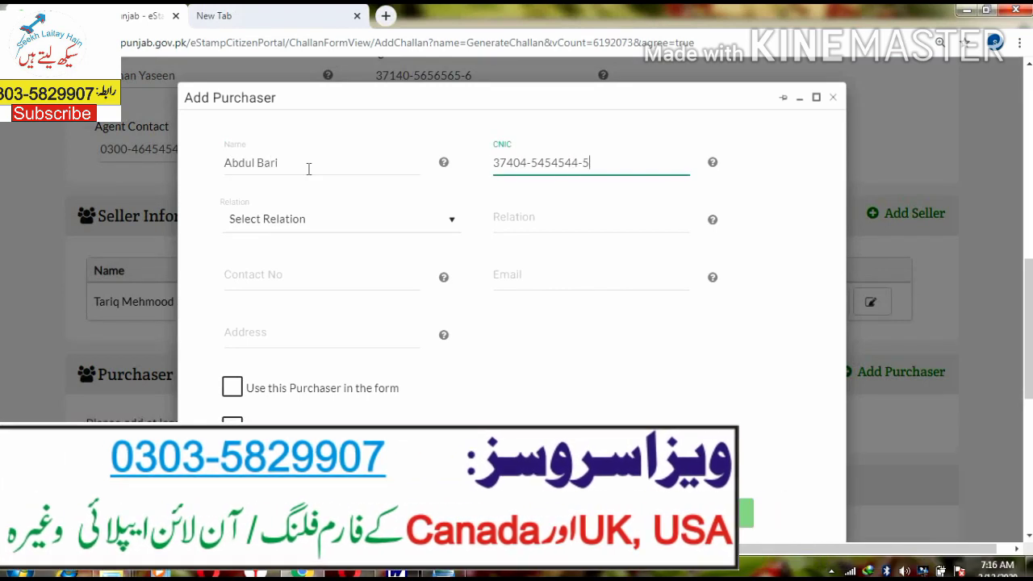
{"action": "key", "text": "Tab"}
{"action": "type", "text": "s"}
{"action": "left_click", "coordinate": [275, 226]}
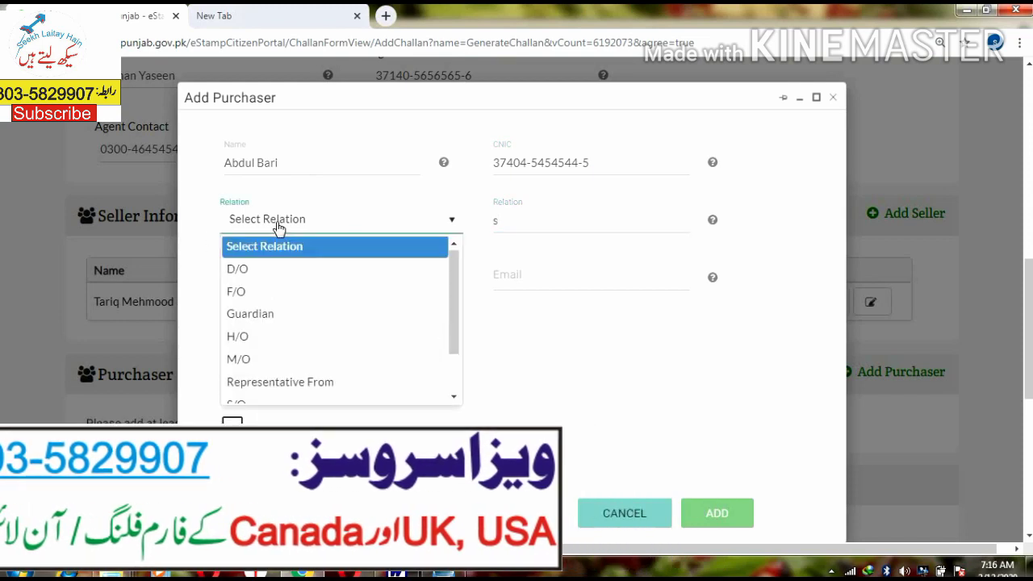
{"action": "key", "text": "s"}
{"action": "key", "text": "Tab"}
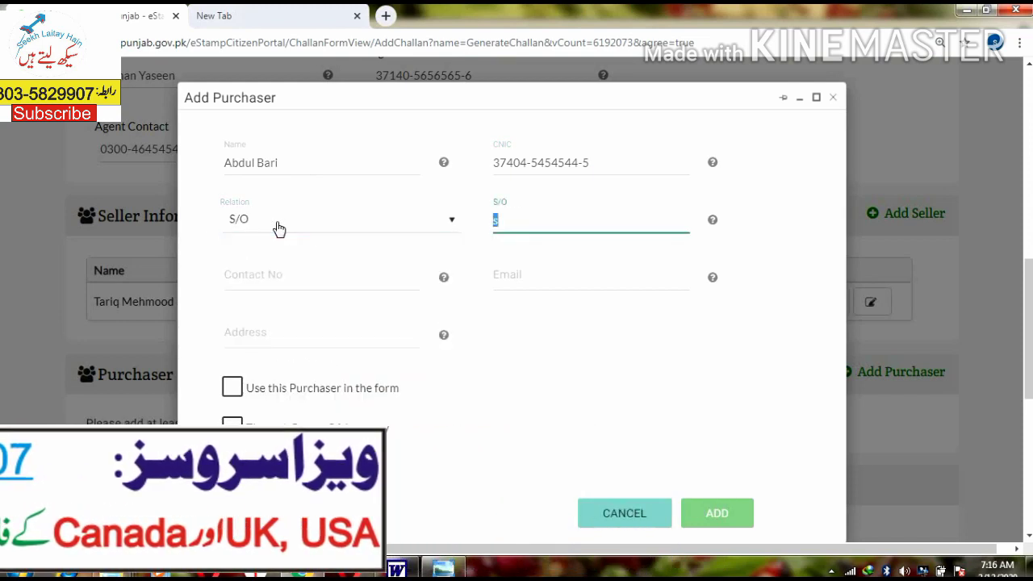
Step: Enter the purchaser's father's name and contact number, correcting typos
{"action": "key", "text": "BackSpace"}
{"action": "key", "text": "BackSpace"}
{"action": "key", "text": "BackSpace"}
{"action": "key", "text": "BackSpace"}
{"action": "key", "text": "BackSpace"}
{"action": "key", "text": "BackSpace"}
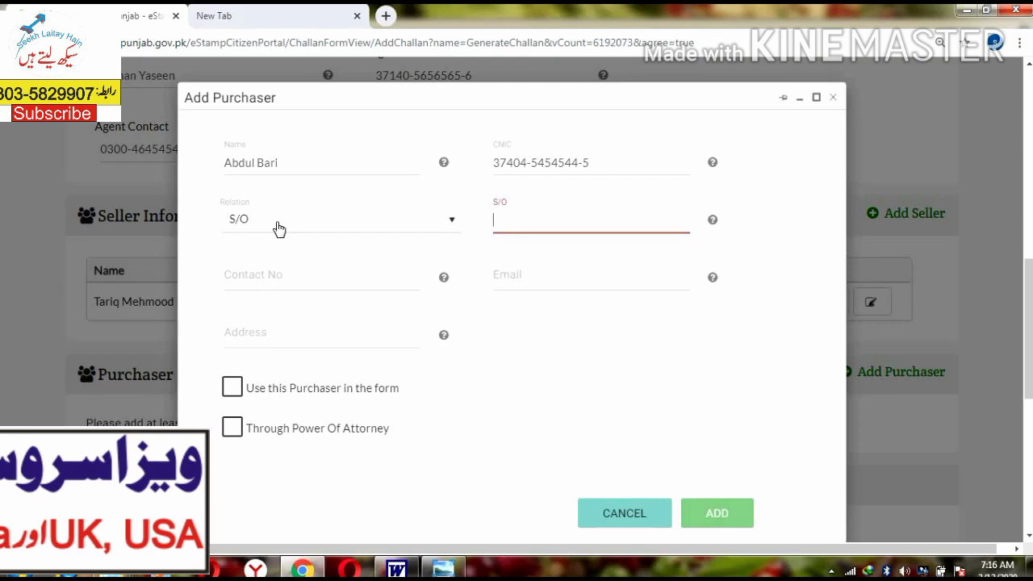
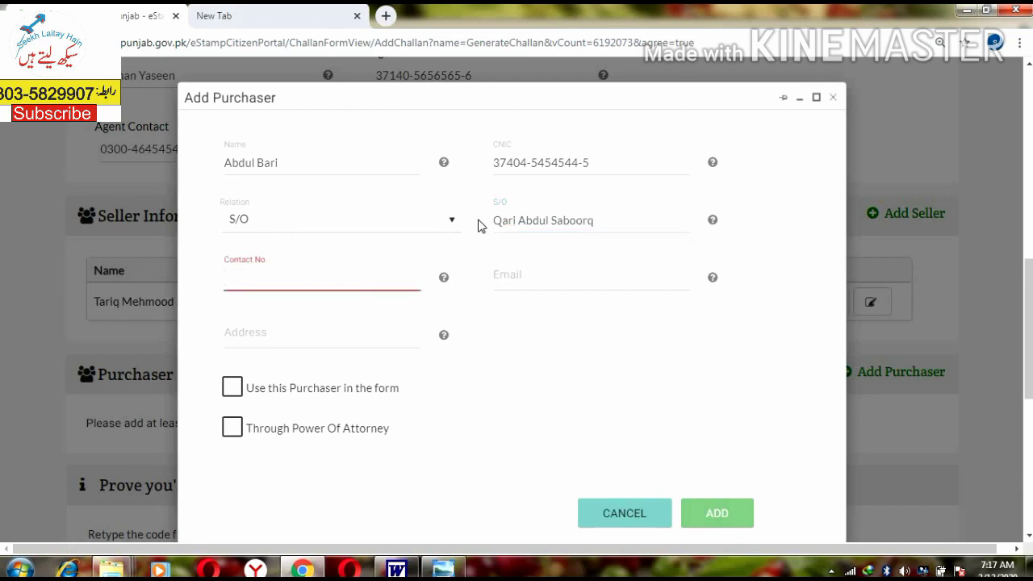
{"action": "key", "text": "shift+Tab"}
{"action": "key", "text": "End"}
{"action": "key", "text": "BackSpace"}
{"action": "key", "text": "Tab"}
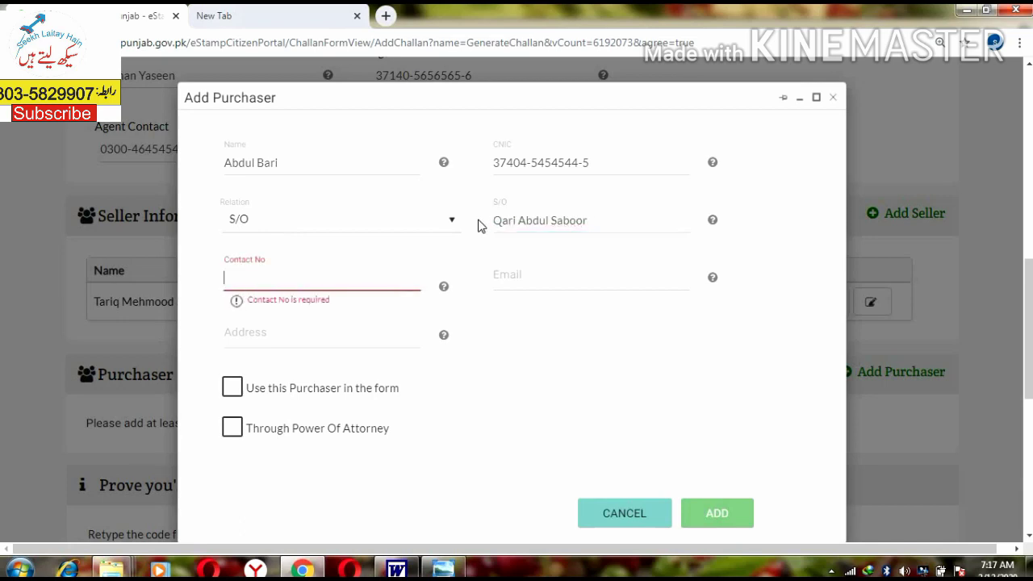
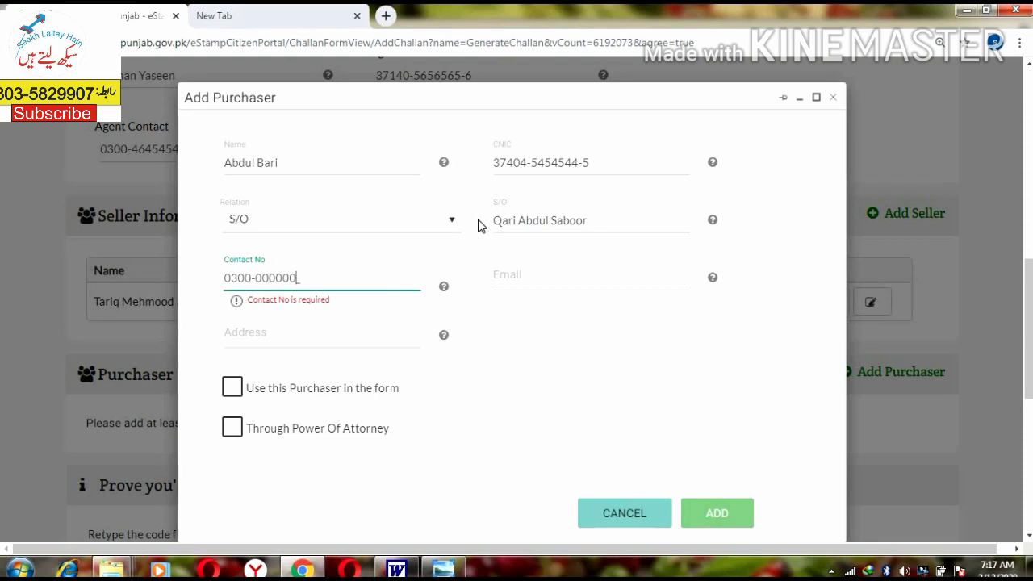
{"action": "key", "text": "Tab"}
{"action": "key", "text": "Tab"}
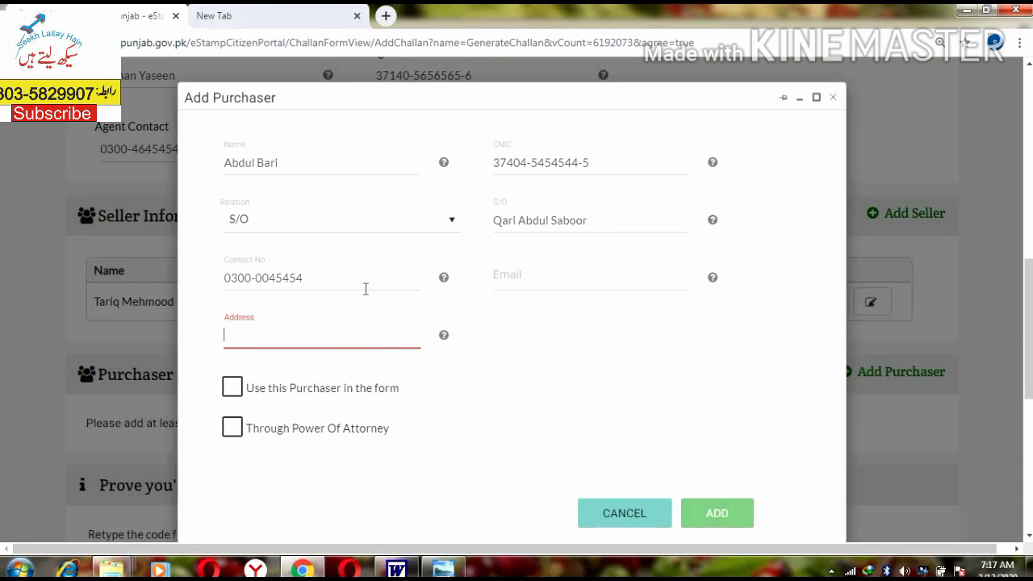
Step: Enter the purchaser's address and mark the purchaser for use on the form
{"action": "type", "text": "Tenchy B"}
{"action": "key", "text": "BackSpace"}
{"action": "key", "text": "BackSpace"}
{"action": "key", "text": "BackSpace"}
{"action": "type", "text": "Bjhatta"}
{"action": "key", "text": "BackSpace"}
{"action": "key", "text": "BackSpace"}
{"action": "key", "text": "BackSpace"}
{"action": "key", "text": "BackSpace"}
{"action": "key", "text": "BackSpace"}
{"action": "key", "text": "BackSpace"}
{"action": "key", "text": "BackSpace"}
{"action": "type", "text": "Bhatta"}
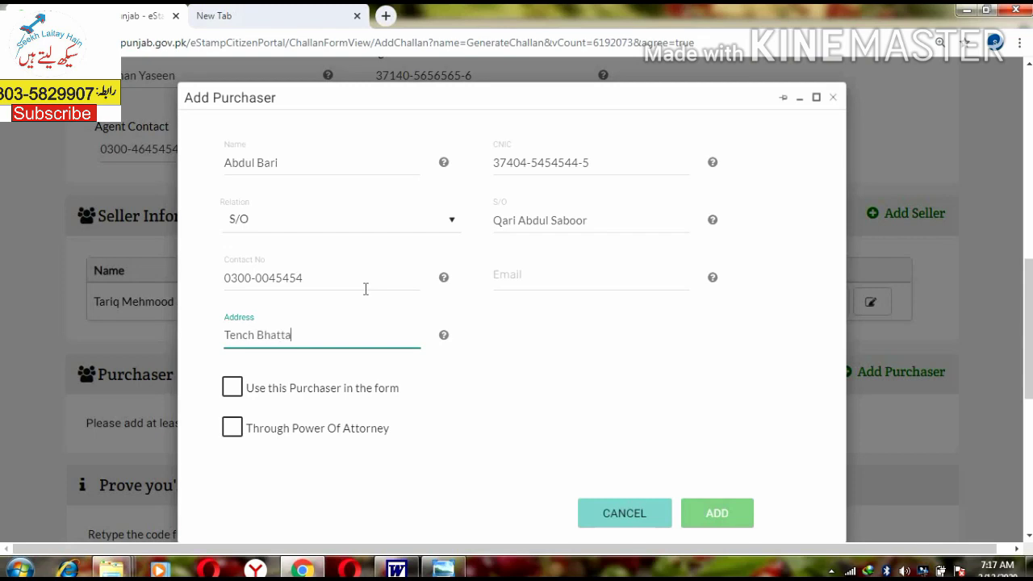
{"action": "type", "text": ", Rawalpindi"}
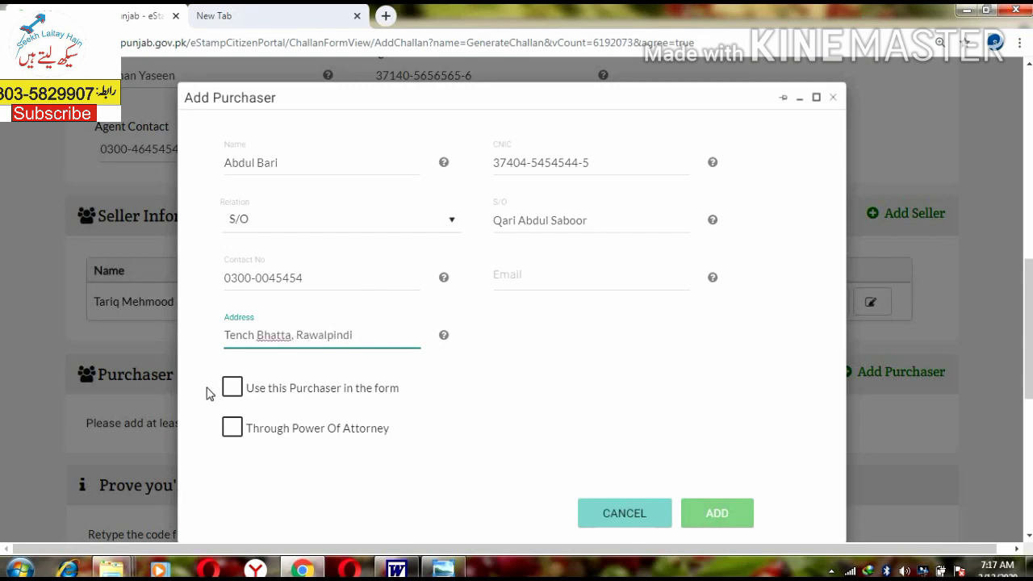
{"action": "left_click", "coordinate": [233, 388]}
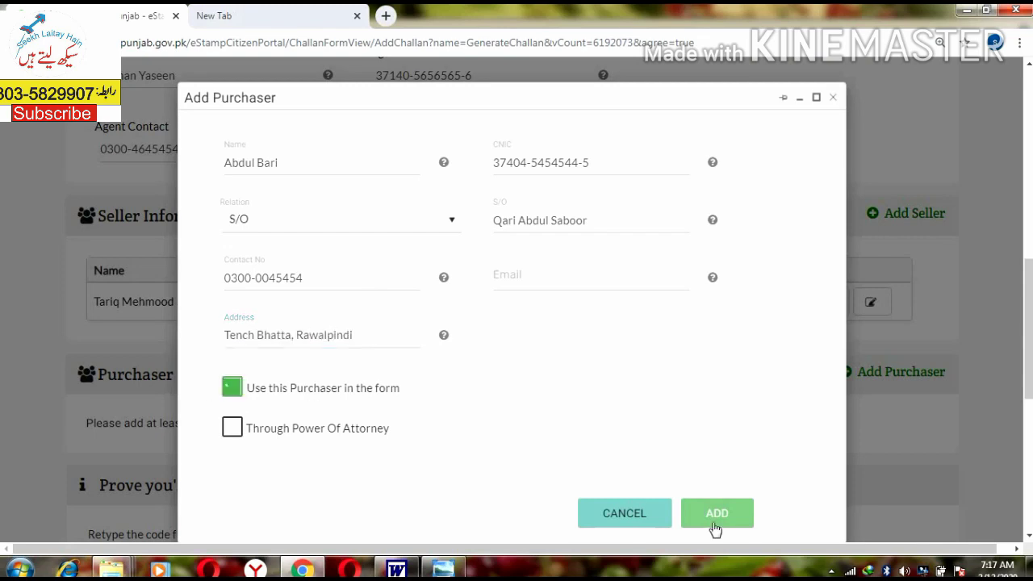
Step: Add the purchaser to the challan
{"action": "left_click", "coordinate": [717, 513]}
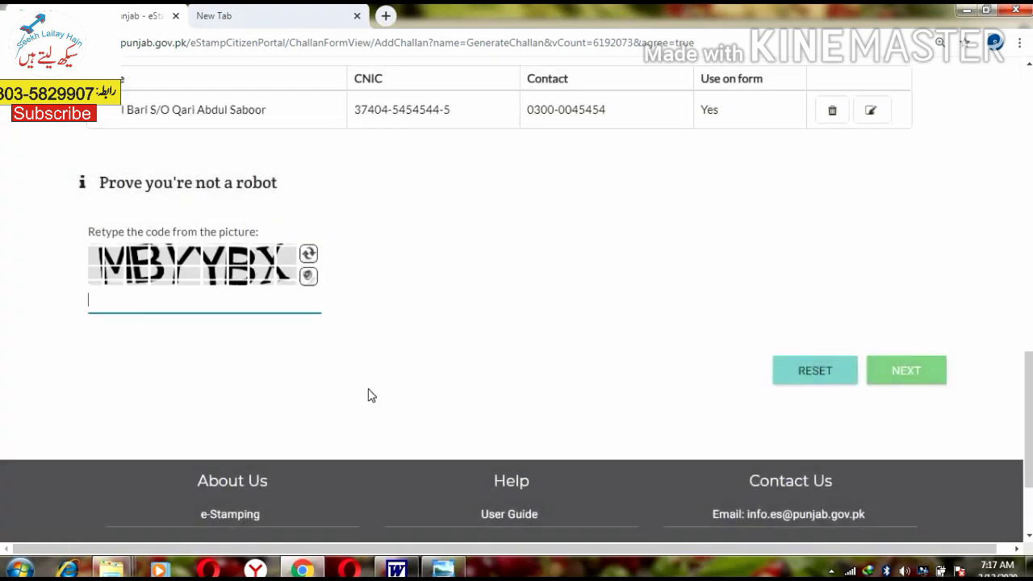
{"action": "scroll", "coordinate": [427, 417], "scroll_direction": "up", "scroll_amount": 3}
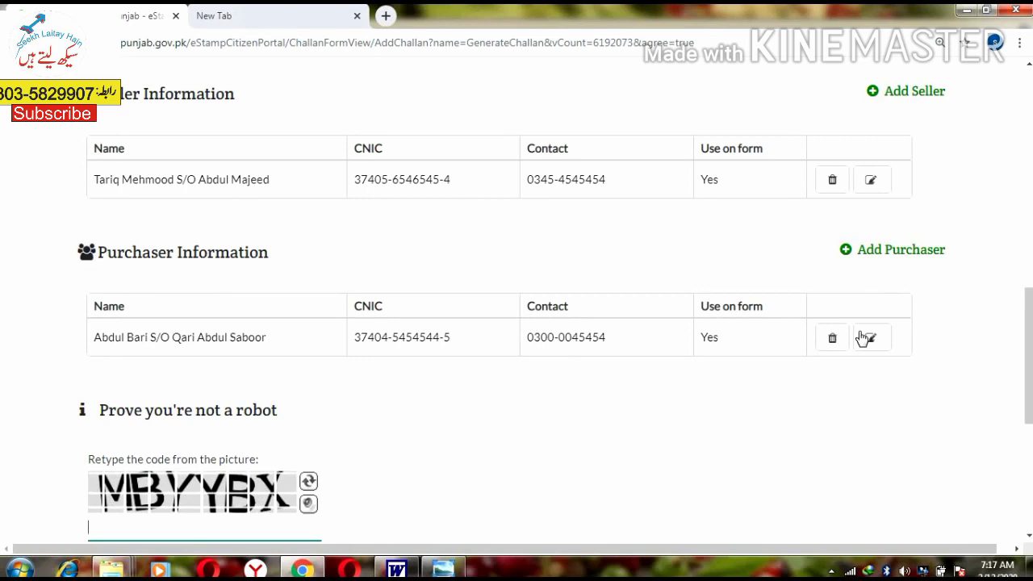
{"action": "scroll", "coordinate": [27, 426], "scroll_direction": "down", "scroll_amount": 2}
Step: Enter the verification code, retrying after a rejected code, and advance to Deed Details
{"action": "left_click", "coordinate": [130, 386]}
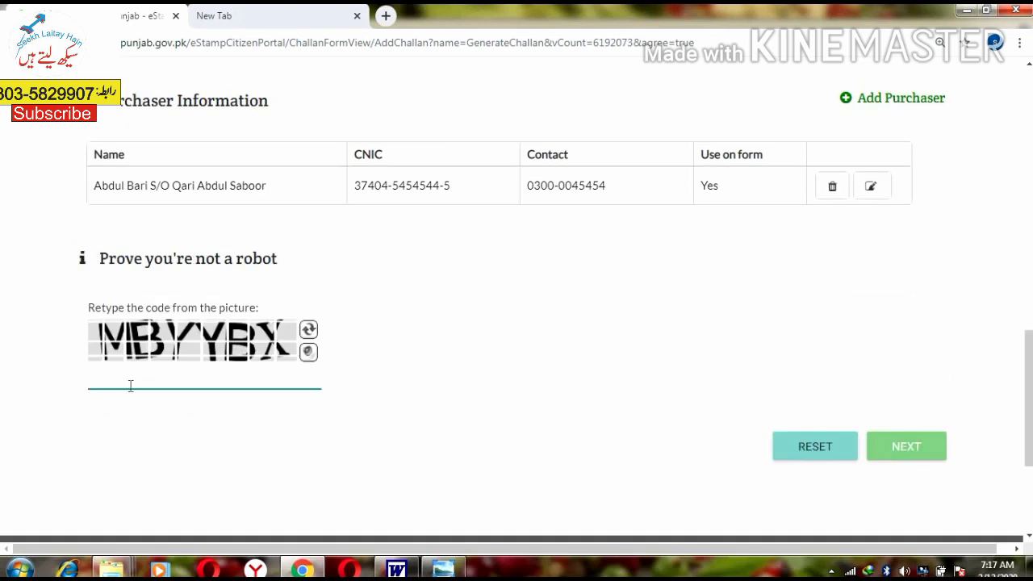
{"action": "type", "text": "VBYYBX"}
{"action": "left_click", "coordinate": [912, 445]}
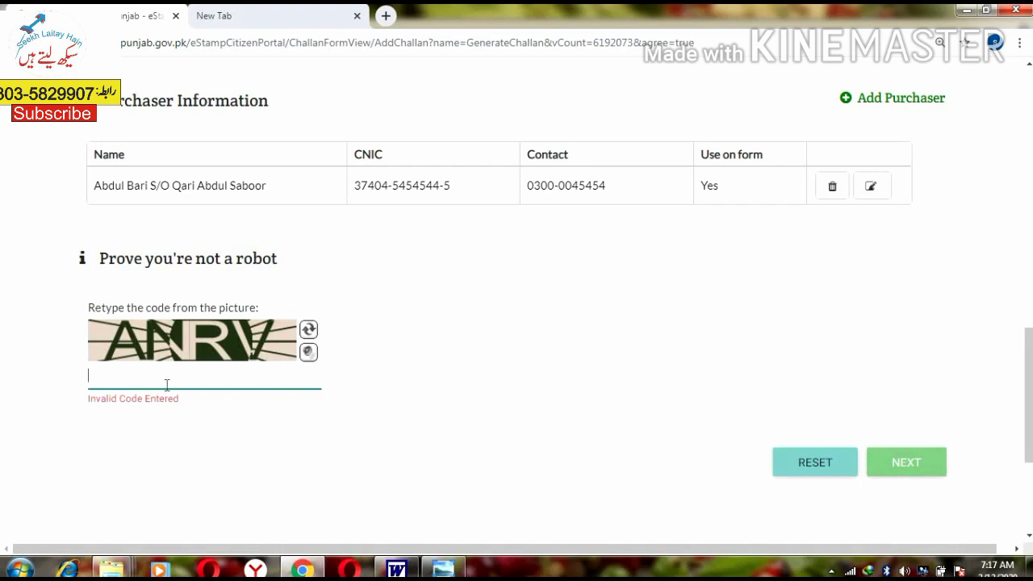
{"action": "type", "text": "ANRV"}
{"action": "left_click", "coordinate": [899, 472]}
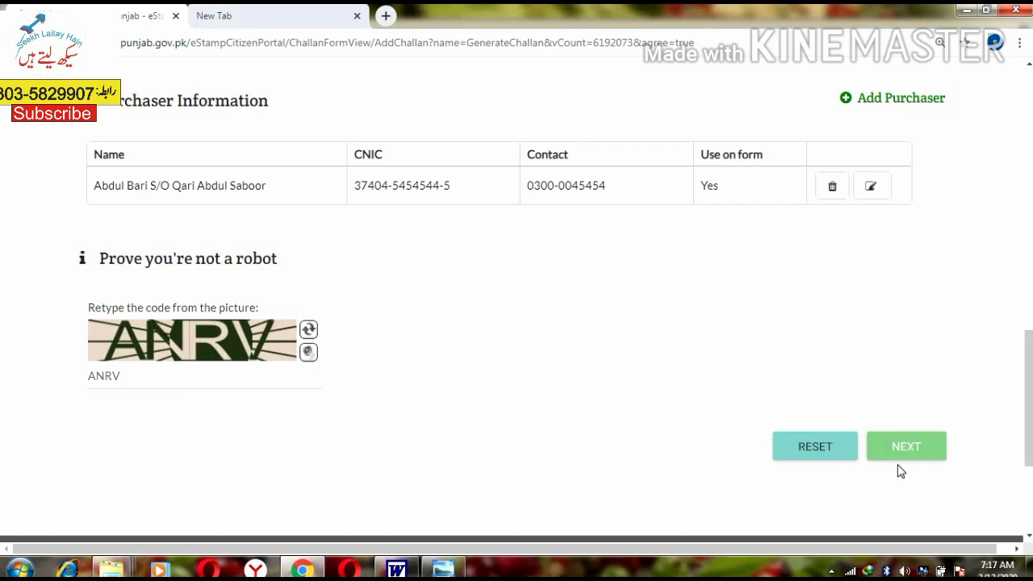
{"action": "scroll", "coordinate": [260, 348], "scroll_direction": "down", "scroll_amount": 3}
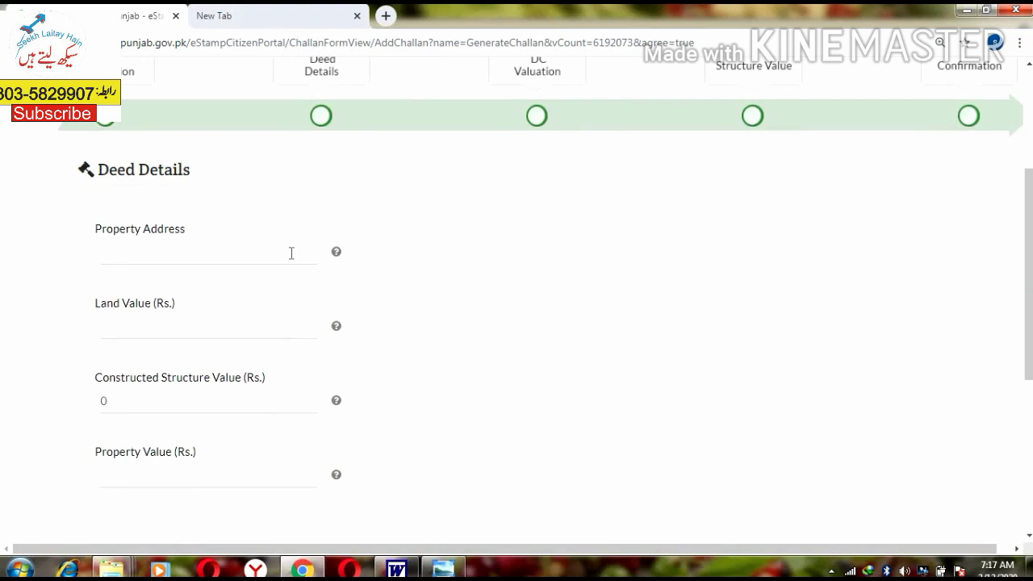
Step: Enter the plot's location in Mouza Seham, Rawalpindi district as the property address
{"action": "left_click", "coordinate": [231, 256]}
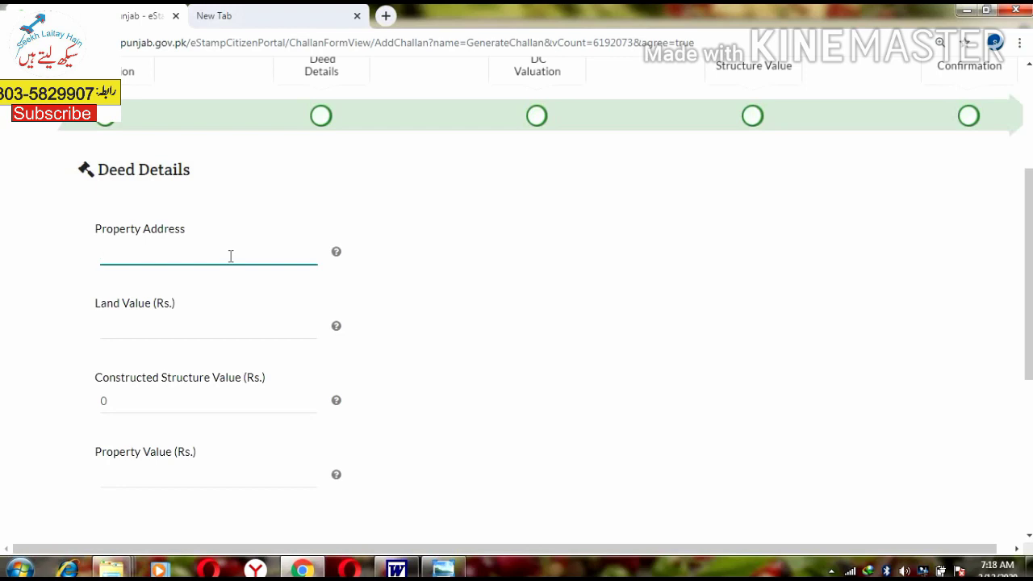
{"action": "type", "text": "Plot situaetd in"}
{"action": "key", "text": "BackSpace"}
{"action": "key", "text": "BackSpace"}
{"action": "key", "text": "BackSpace"}
{"action": "key", "text": "BackSpace"}
{"action": "key", "text": "BackSpace"}
{"action": "key", "text": "BackSpace"}
{"action": "key", "text": "BackSpace"}
{"action": "key", "text": "BackSpace"}
{"action": "key", "text": "BackSpace"}
{"action": "key", "text": "BackSpace"}
{"action": "key", "text": "BackSpace"}
{"action": "key", "text": "BackSpace"}
{"action": "type", "text": "situated in Moha"}
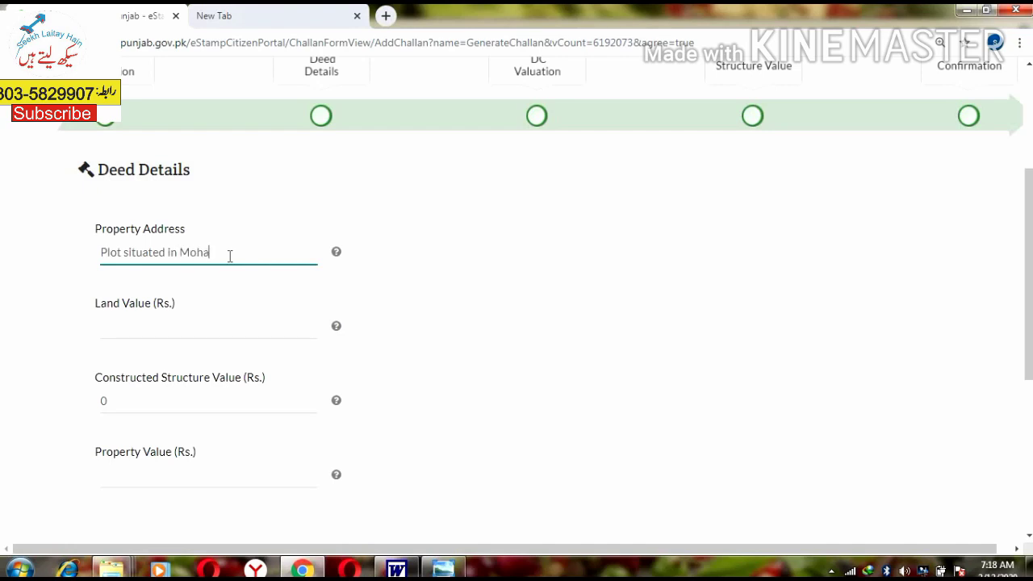
{"action": "type", "text": "llah Shah Jewan C"}
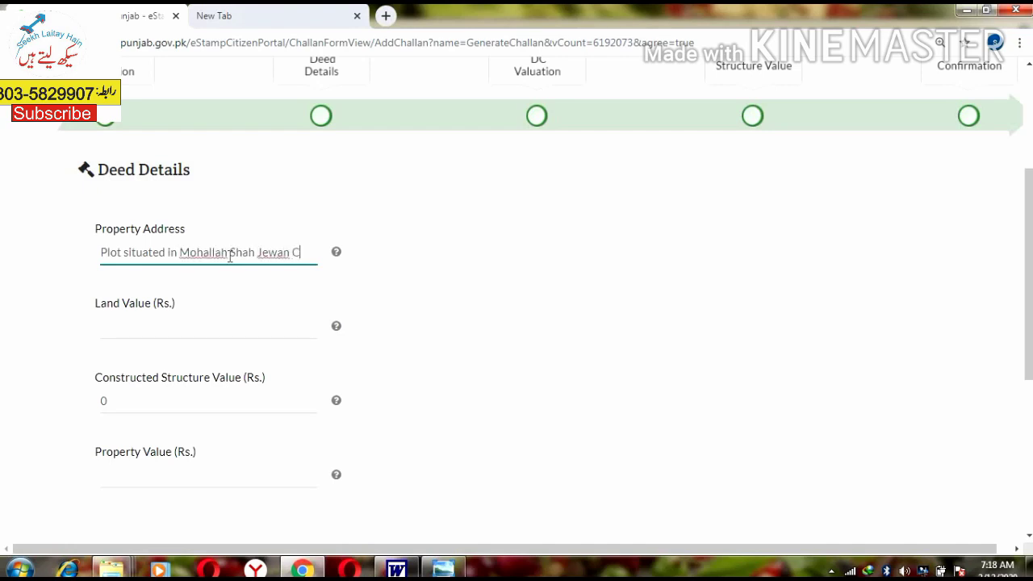
{"action": "type", "text": "olony, Mouza"}
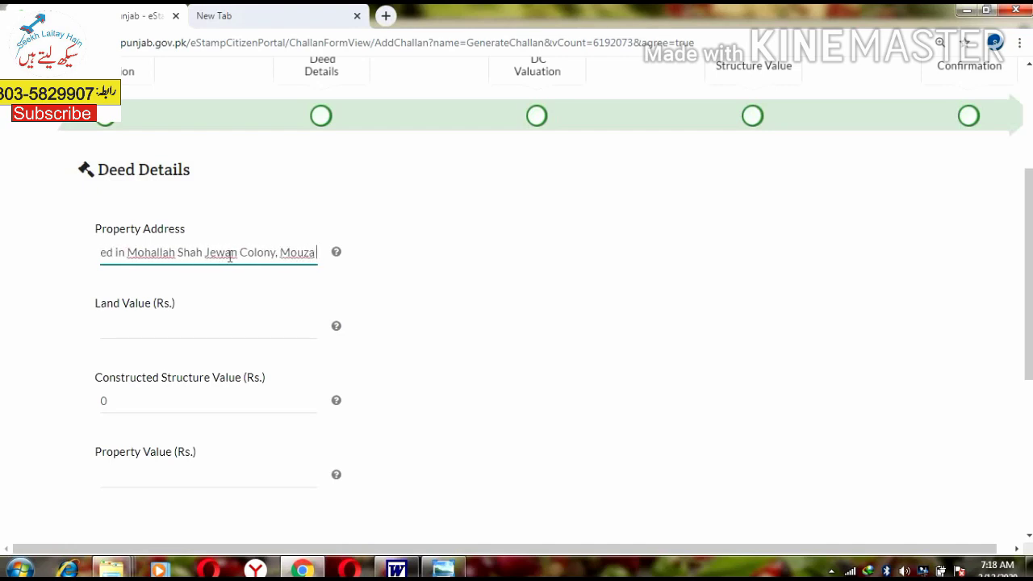
{"action": "type", "text": " Seham, Tehsil"}
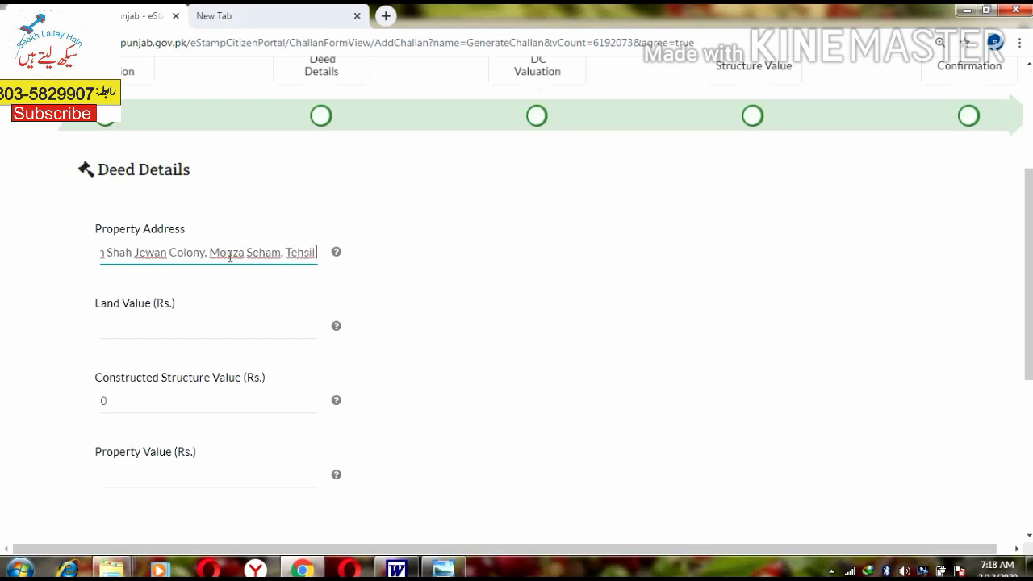
{"action": "key", "text": "ctrl+BackSpace"}
{"action": "key", "text": "BackSpace"}
{"action": "key", "text": "BackSpace"}
{"action": "type", "text": ", Te"}
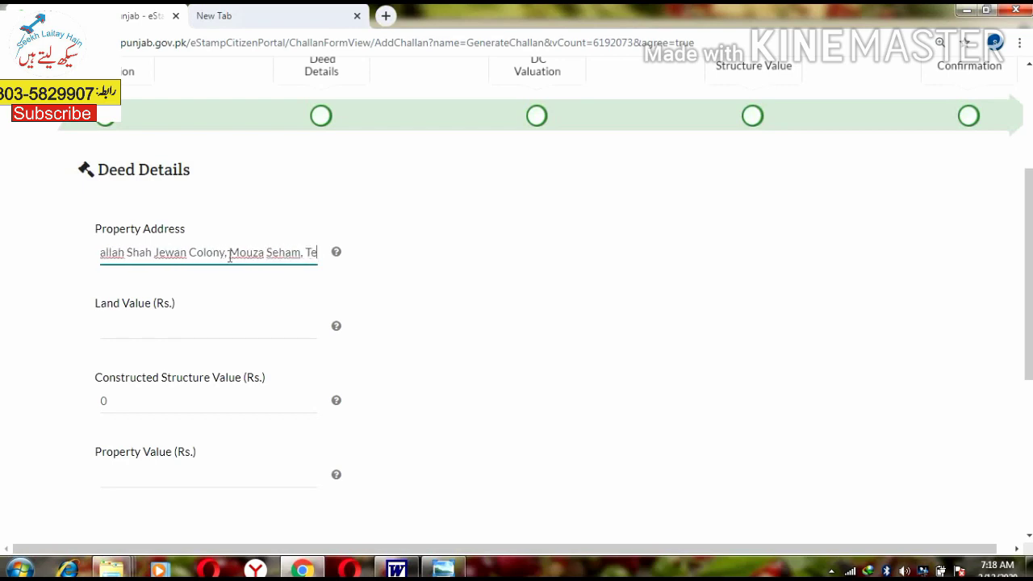
{"action": "type", "text": "hisl and district Rawalpindi"}
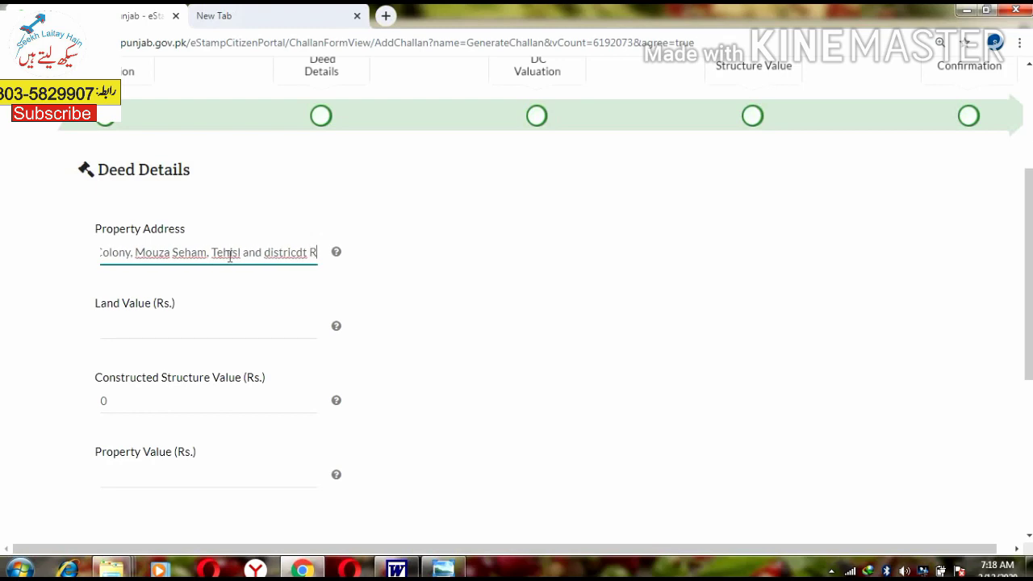
{"action": "key", "text": "Tab"}
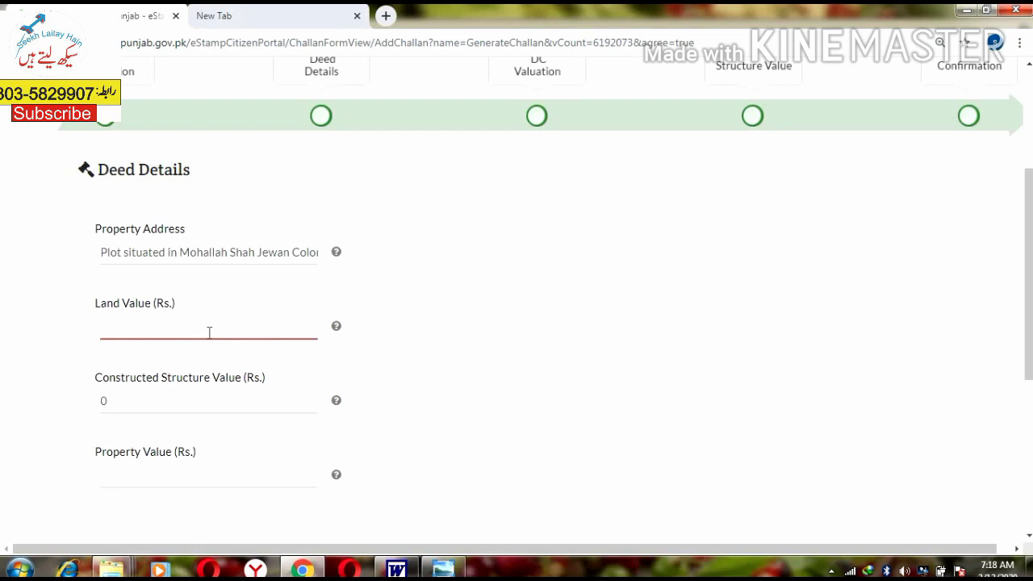
{"action": "scroll", "coordinate": [208, 332], "scroll_direction": "down", "scroll_amount": 1}
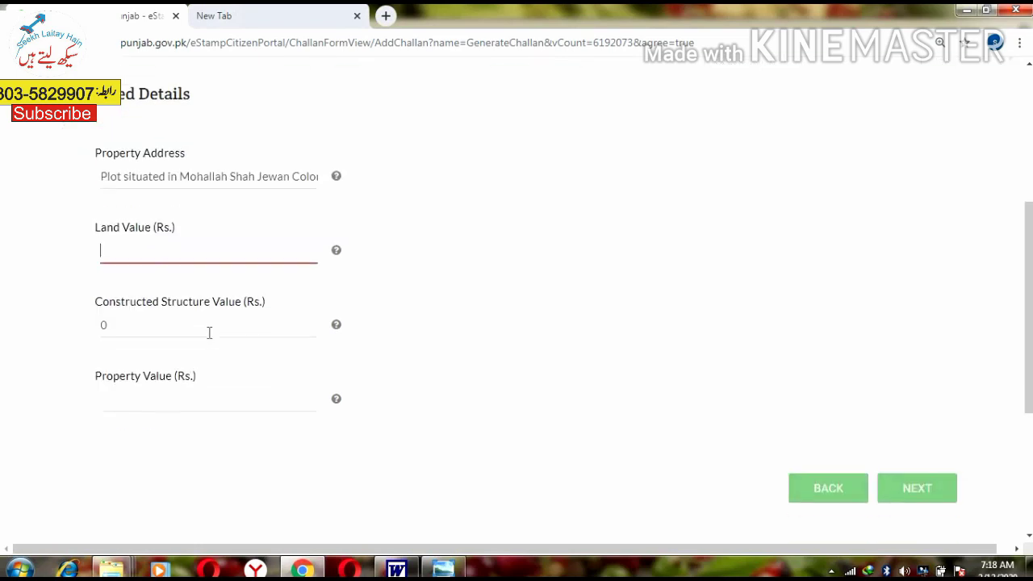
{"action": "scroll", "coordinate": [161, 339], "scroll_direction": "up", "scroll_amount": 1}
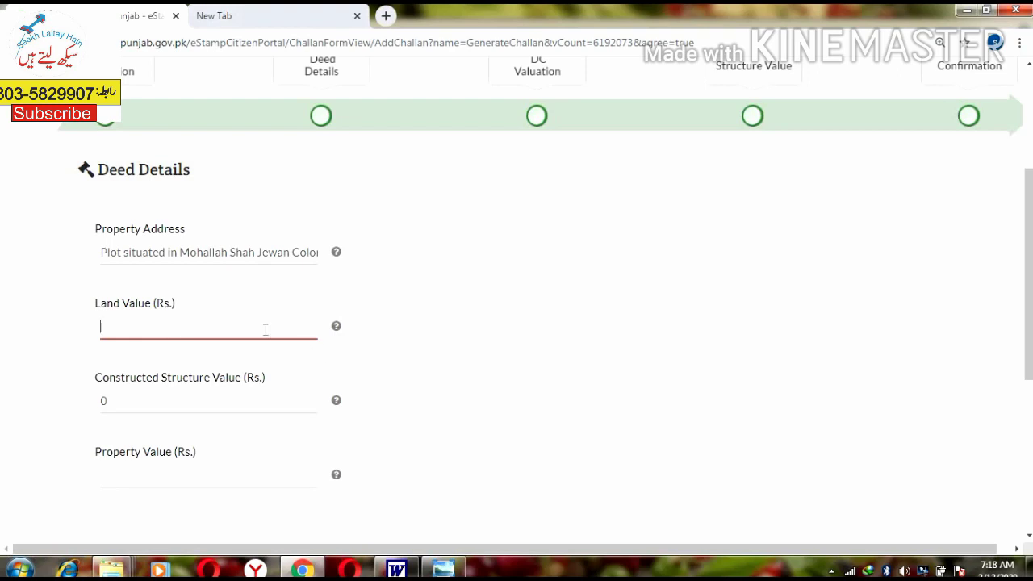
{"action": "key", "text": "alt+Tab"}
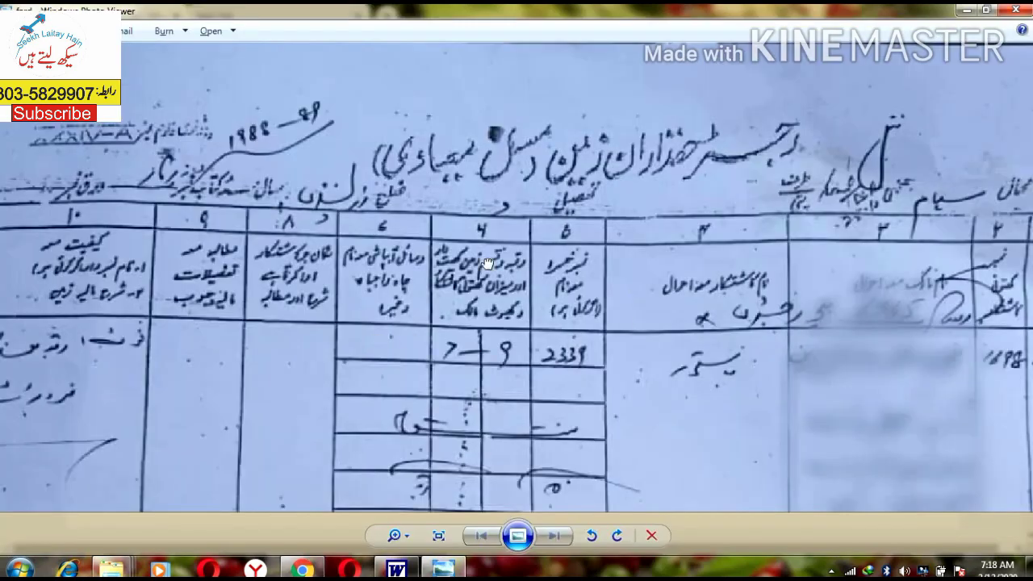
{"action": "scroll", "coordinate": [487, 264], "scroll_direction": "down", "scroll_amount": 1}
{"action": "left_click_drag", "start_coordinate": [499, 299], "coordinate": [449, 217]}
{"action": "left_click_drag", "start_coordinate": [605, 311], "coordinate": [410, 328]}
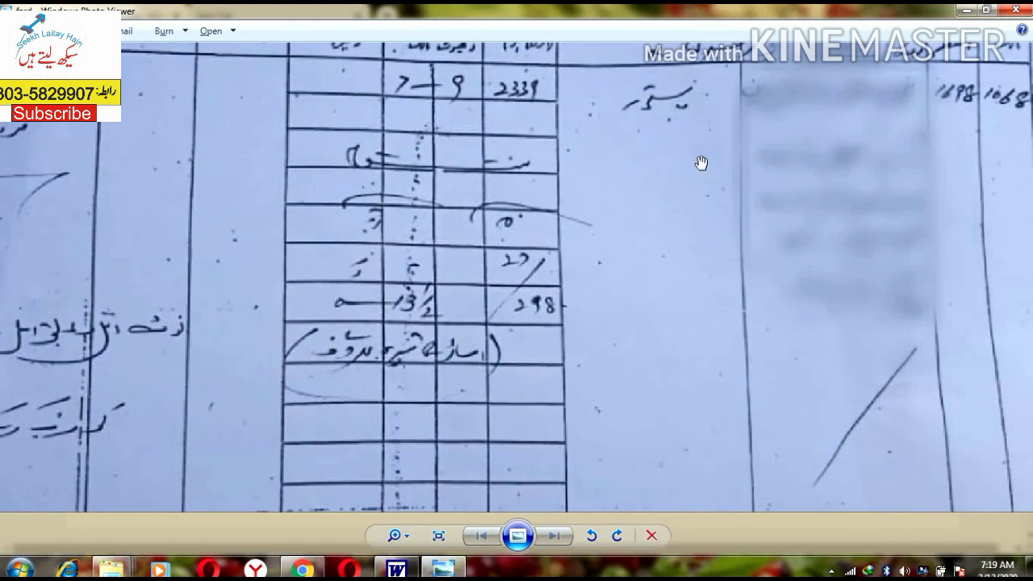
{"action": "mouse_move", "coordinate": [699, 162]}
{"action": "left_mouse_down"}
{"action": "mouse_move", "coordinate": [721, 221]}
{"action": "mouse_move", "coordinate": [740, 178]}
{"action": "mouse_move", "coordinate": [710, 161]}
{"action": "left_mouse_up"}
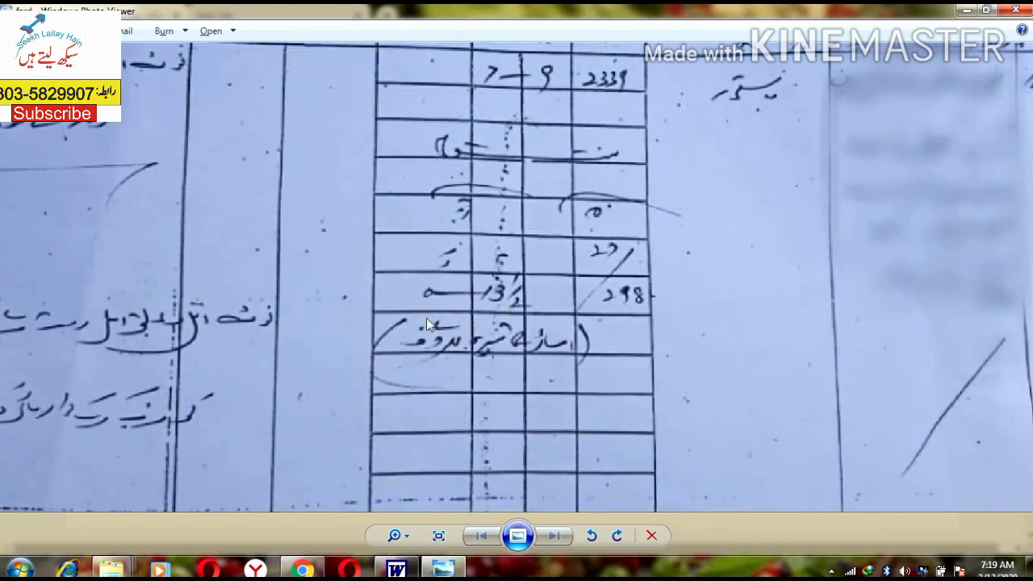
{"action": "key", "text": "alt+Tab"}
{"action": "scroll", "coordinate": [468, 339], "scroll_direction": "down", "scroll_amount": 2}
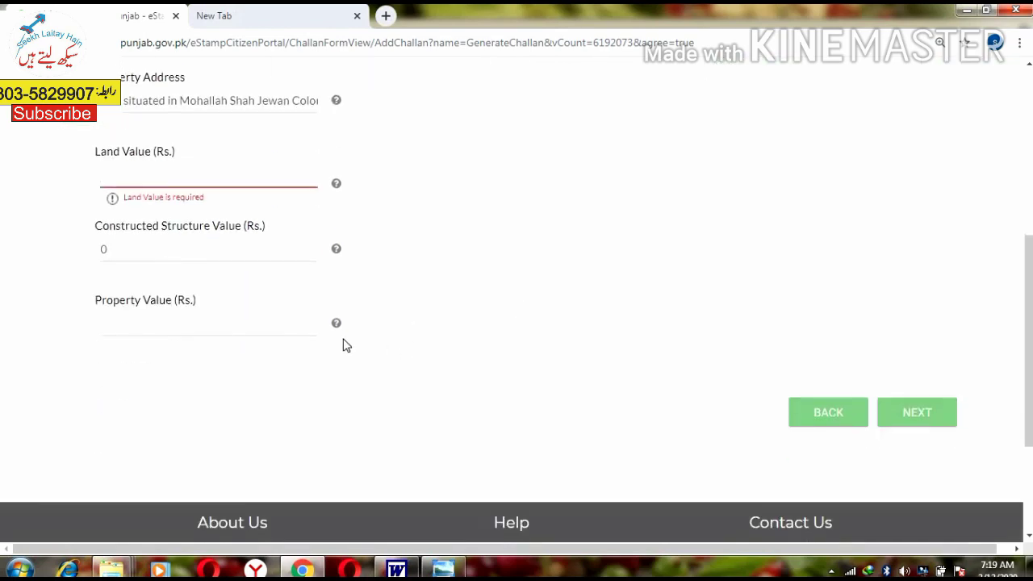
Step: Enter land value 1,300,000, keep constructed structure value 0, and proceed
{"action": "scroll", "coordinate": [379, 337], "scroll_direction": "up", "scroll_amount": 1}
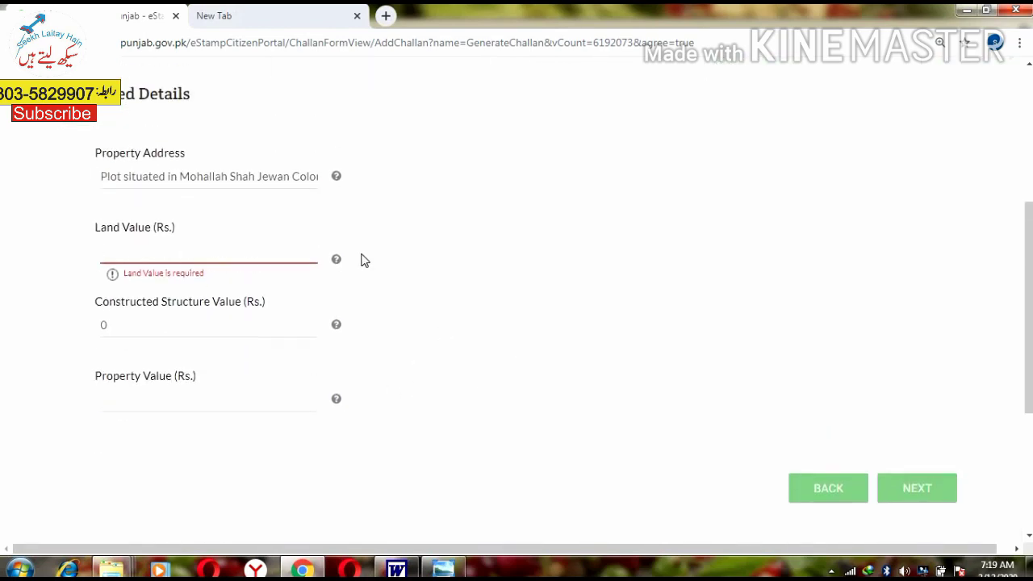
{"action": "type", "text": "1,300,00"}
{"action": "type", "text": "0"}
{"action": "key", "text": "Tab"}
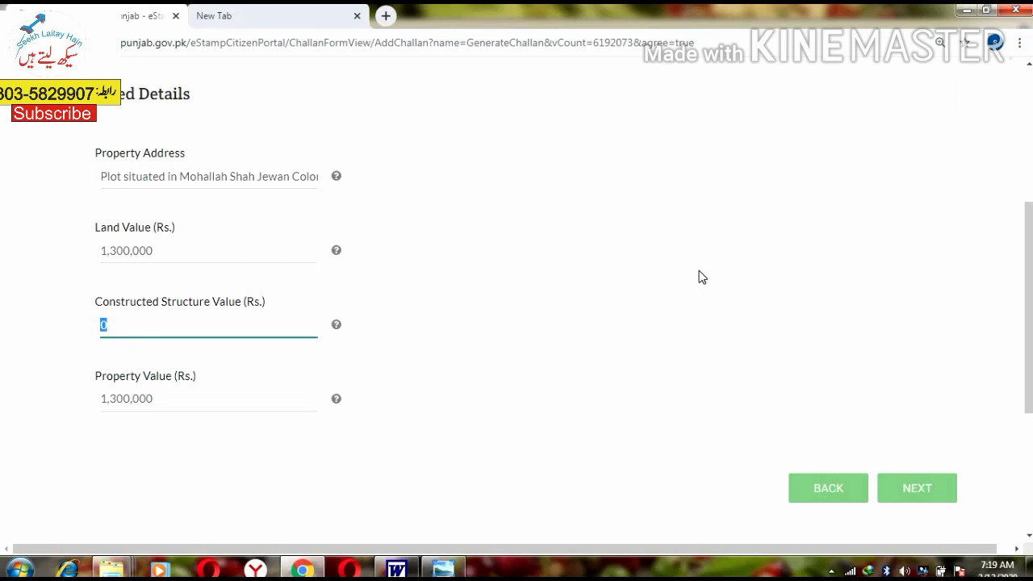
{"action": "left_click", "coordinate": [172, 321]}
{"action": "key", "text": "Home"}
{"action": "left_click_drag", "start_coordinate": [107, 375], "coordinate": [150, 376]}
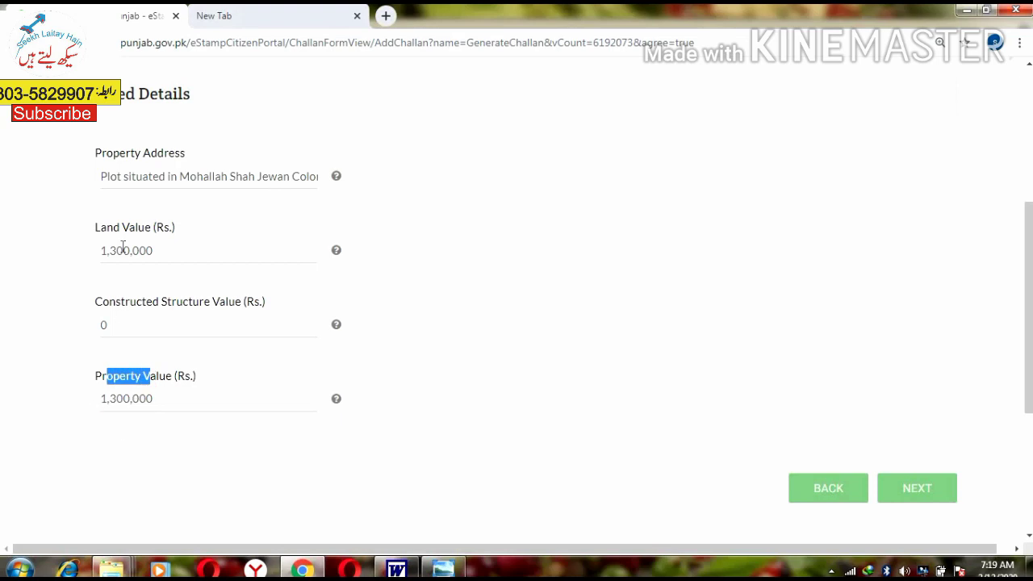
{"action": "left_click", "coordinate": [120, 322]}
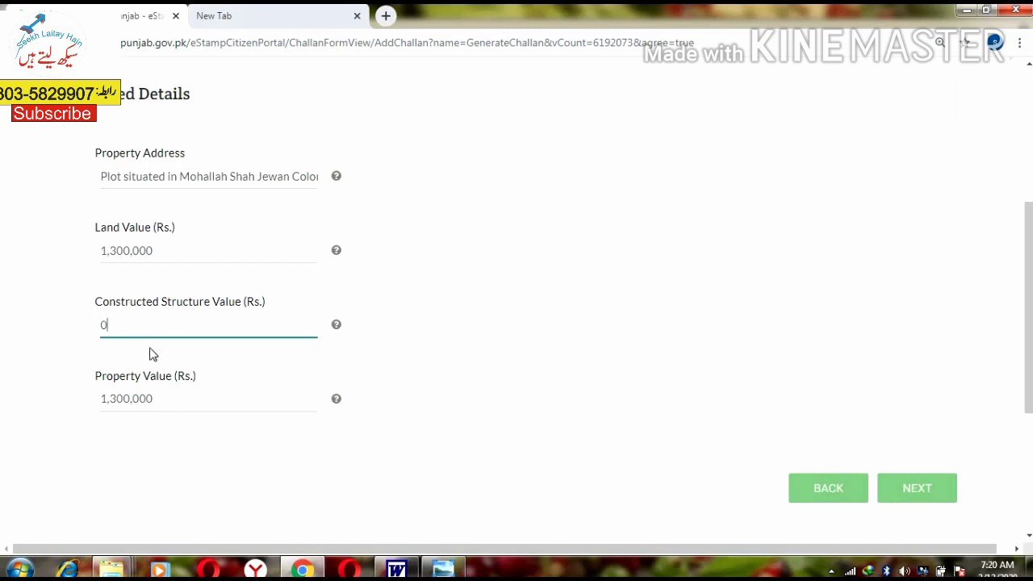
{"action": "left_click", "coordinate": [913, 489]}
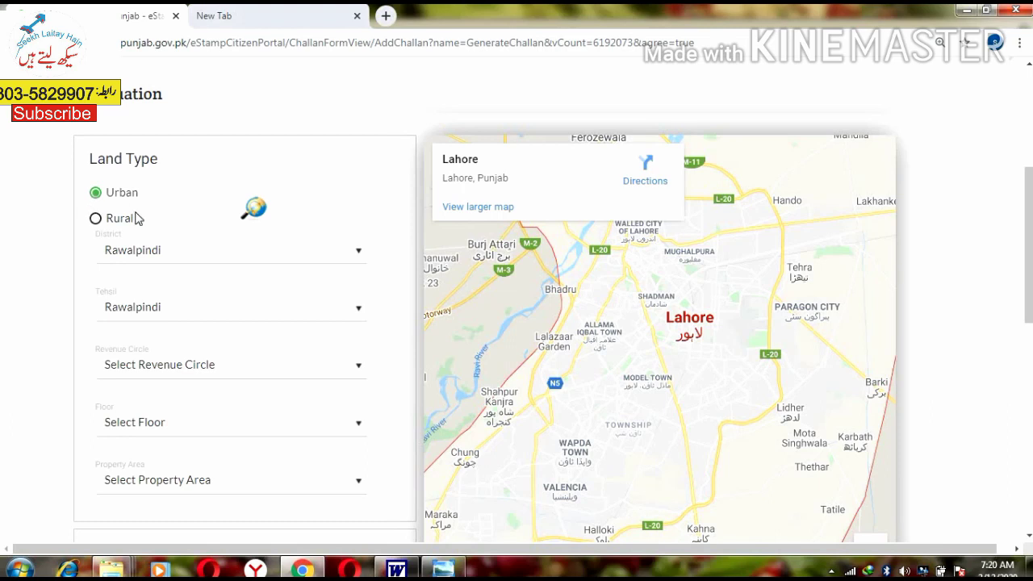
Step: Mark the land as Rural, with Rawalpindi as both district and tehsil
{"action": "left_click", "coordinate": [96, 220]}
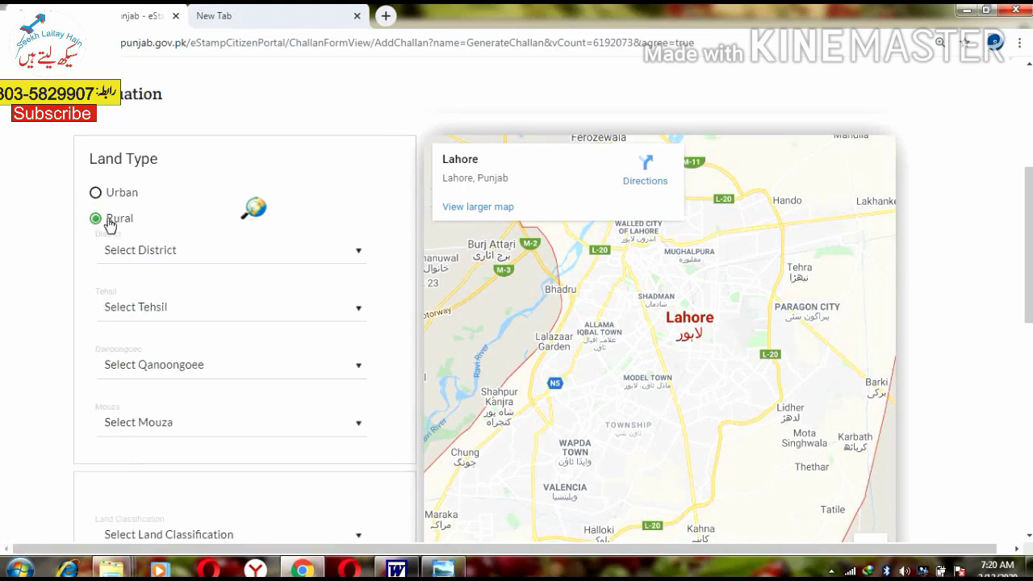
{"action": "left_click", "coordinate": [178, 252]}
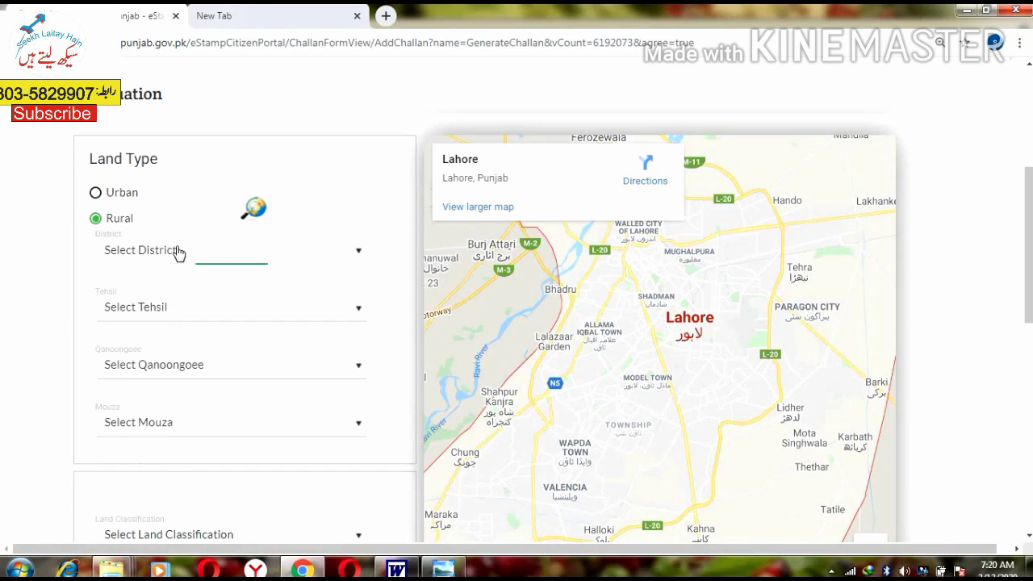
{"action": "key", "text": "r"}
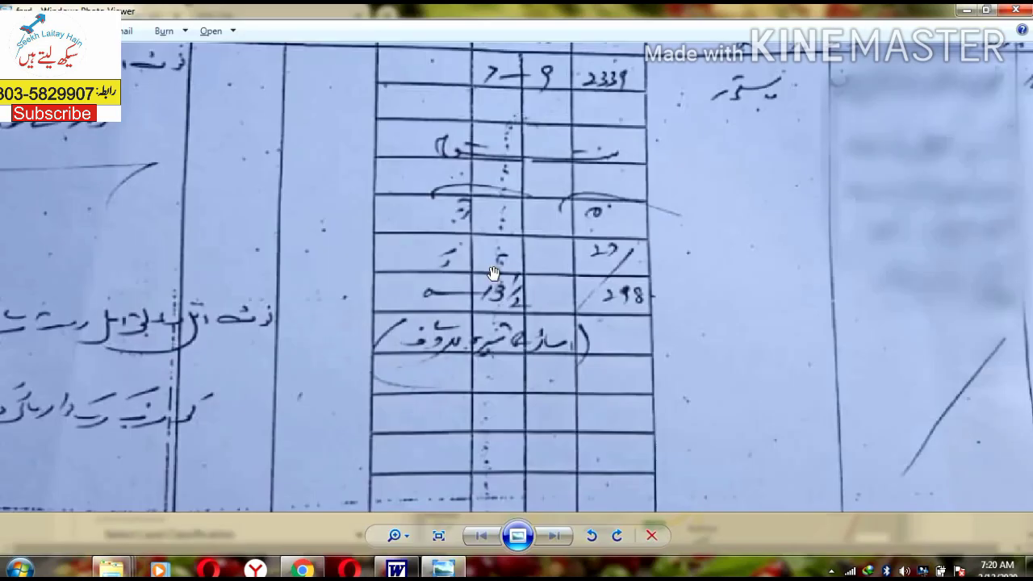
{"action": "left_click_drag", "start_coordinate": [490, 277], "coordinate": [509, 438]}
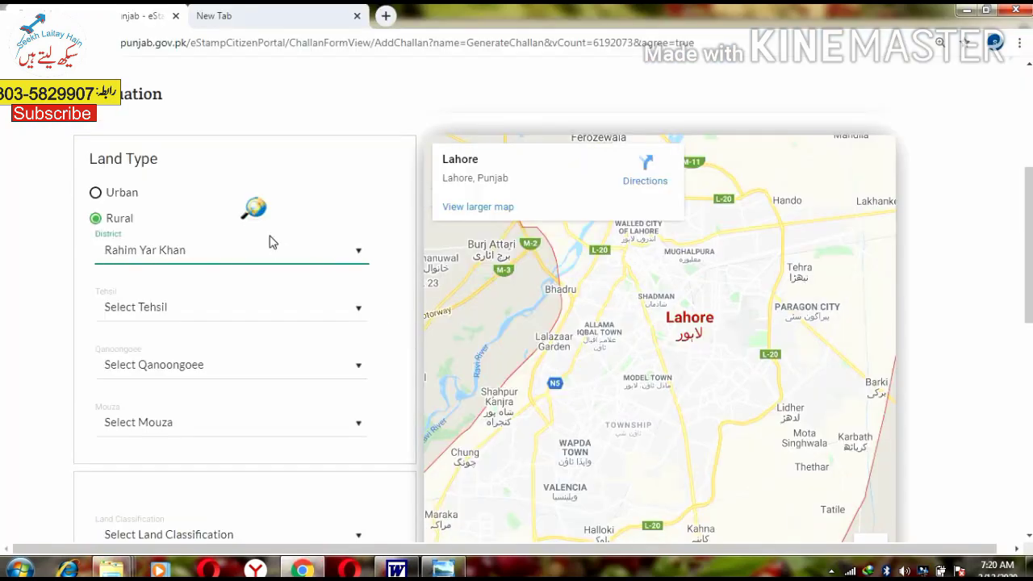
{"action": "key", "text": "Down"}
{"action": "key", "text": "Home"}
{"action": "type", "text": "raw"}
{"action": "key", "text": "Tab"}
{"action": "type", "text": "r"}
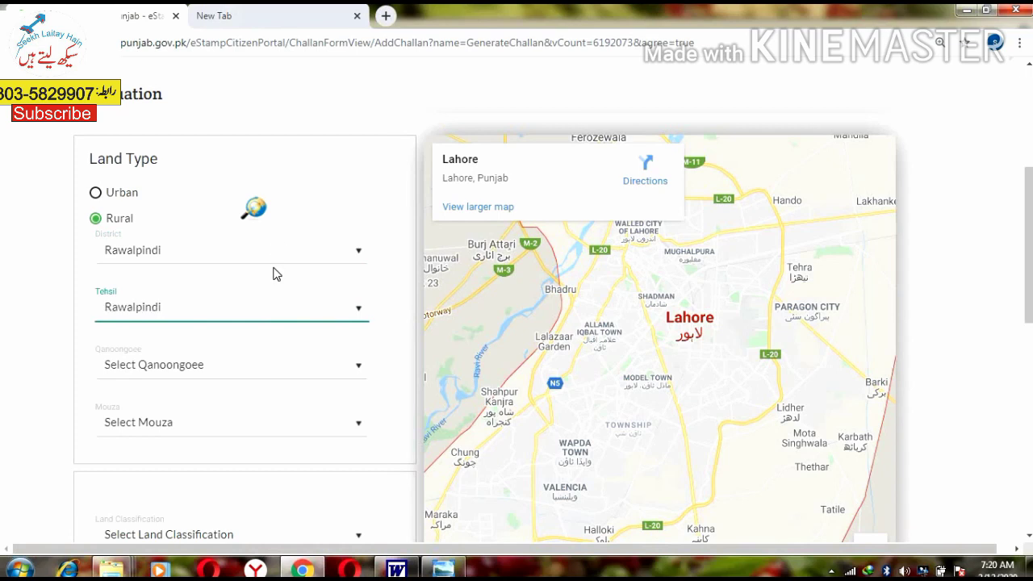
{"action": "key", "text": "Tab"}
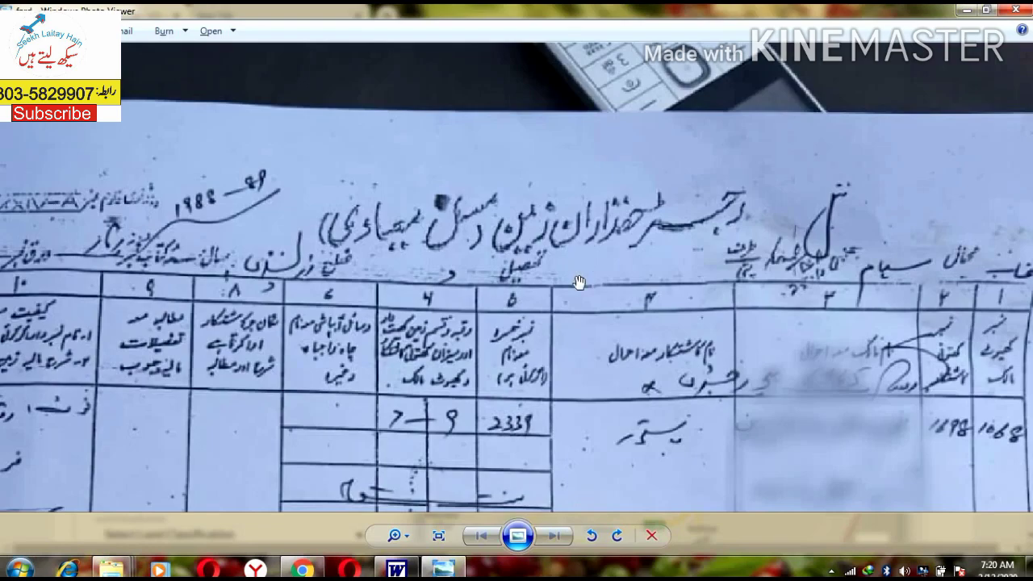
Step: Choose Adyala as the qanoongoee, leave the mouza unset, and open the Find Land Area search
{"action": "scroll", "coordinate": [897, 324], "scroll_direction": "up", "scroll_amount": 2}
{"action": "scroll", "coordinate": [897, 325], "scroll_direction": "down", "scroll_amount": 2}
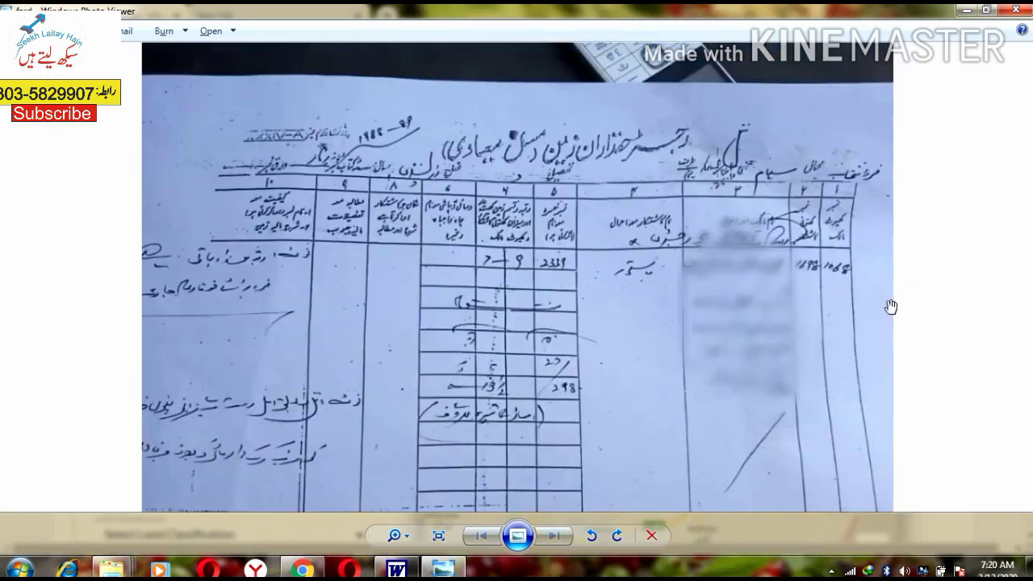
{"action": "scroll", "coordinate": [791, 184], "scroll_direction": "up", "scroll_amount": 3}
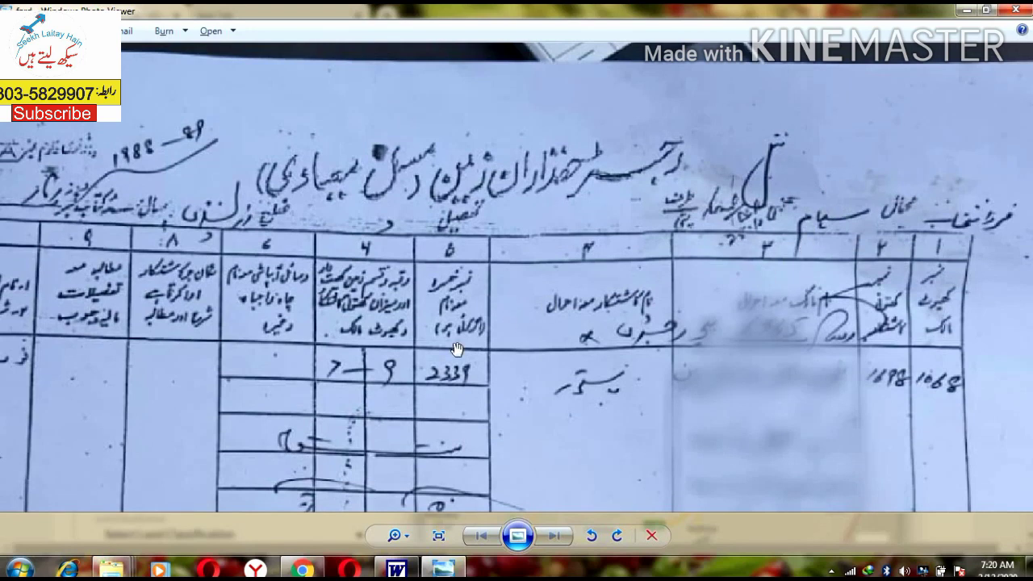
{"action": "left_click_drag", "start_coordinate": [428, 355], "coordinate": [628, 252]}
{"action": "scroll", "coordinate": [628, 252], "scroll_direction": "down", "scroll_amount": 3}
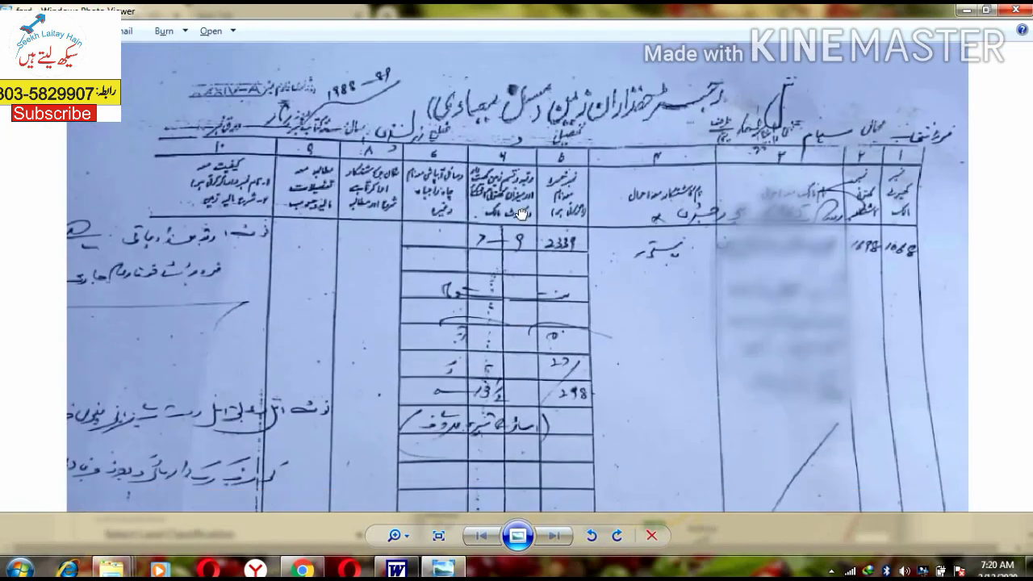
{"action": "left_click_drag", "start_coordinate": [756, 380], "coordinate": [756, 267]}
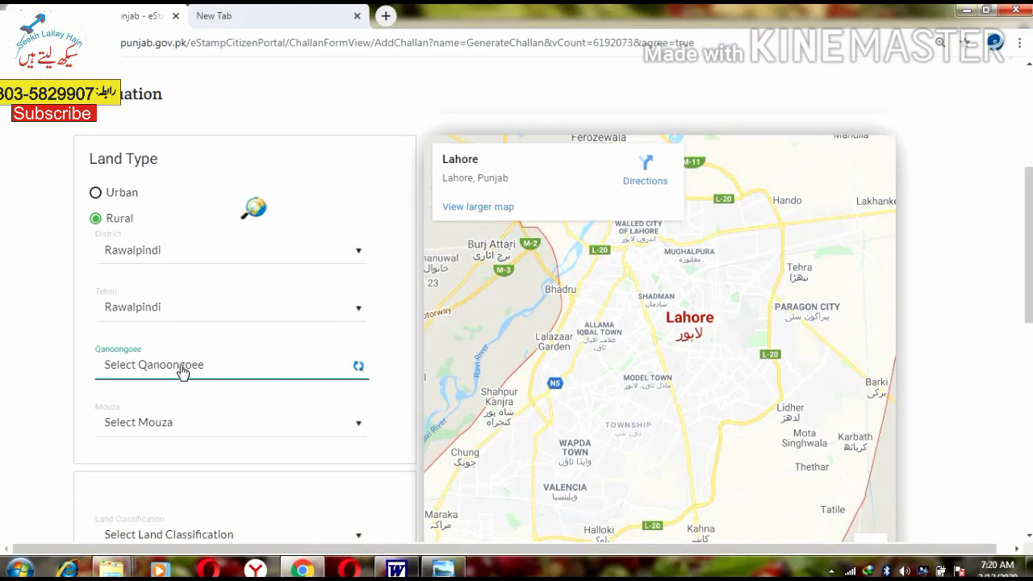
{"action": "left_click", "coordinate": [183, 371]}
{"action": "left_click", "coordinate": [169, 260]}
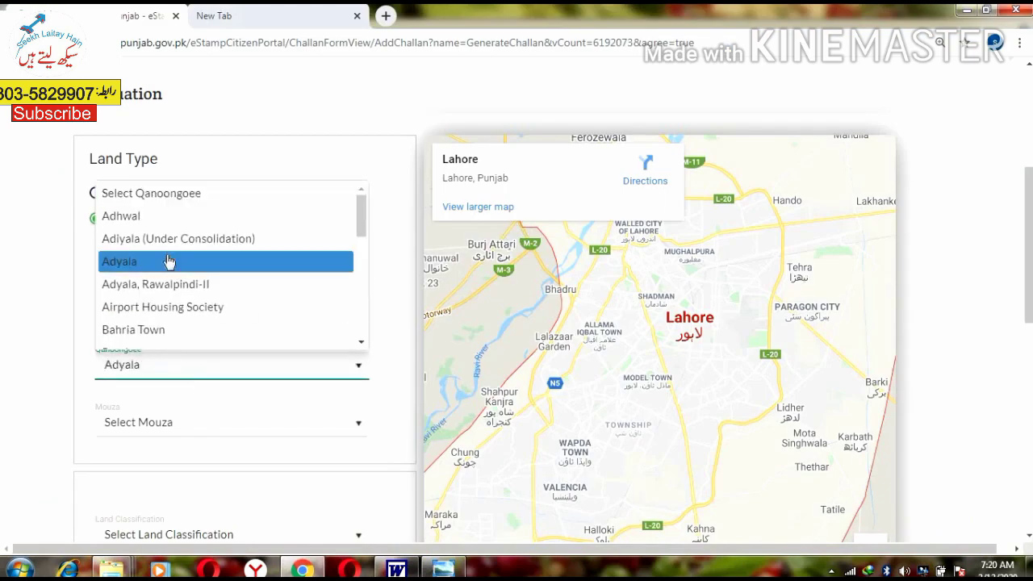
{"action": "left_click", "coordinate": [170, 426]}
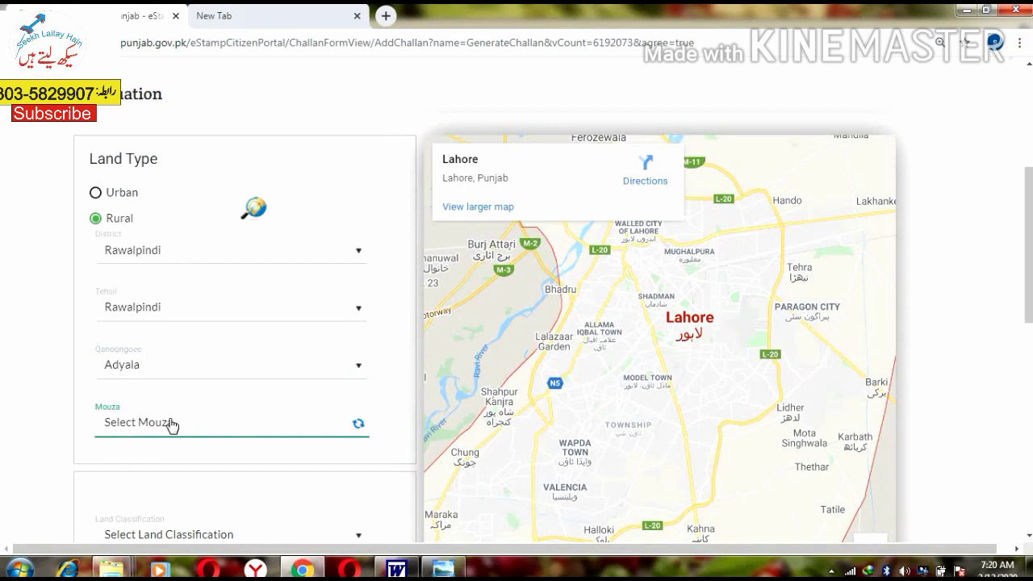
{"action": "left_click", "coordinate": [171, 425]}
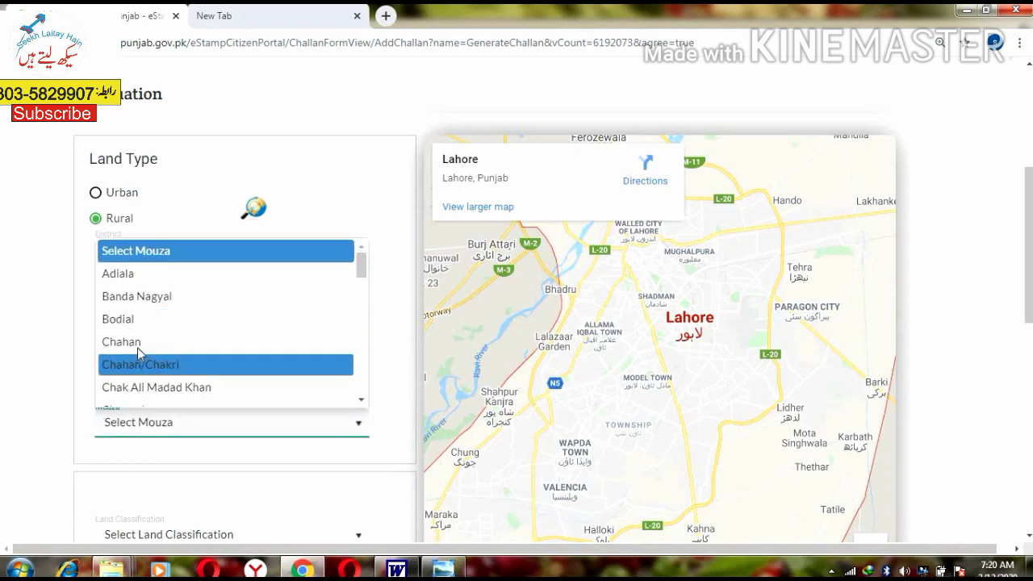
{"action": "key", "text": "Up"}
{"action": "key", "text": "Up"}
{"action": "key", "text": "Up"}
{"action": "key", "text": "Up"}
{"action": "left_click", "coordinate": [395, 337]}
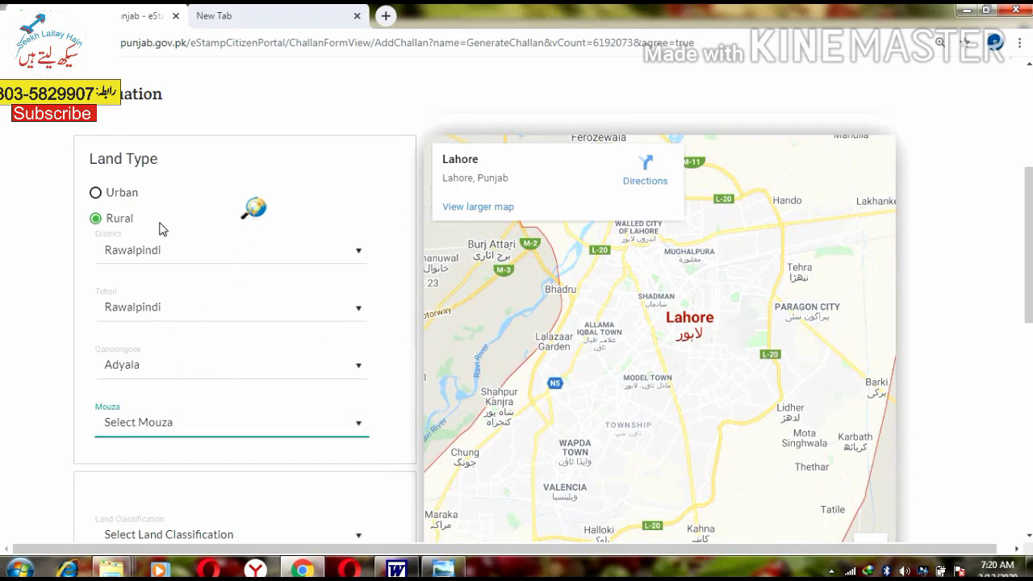
{"action": "left_click", "coordinate": [264, 207]}
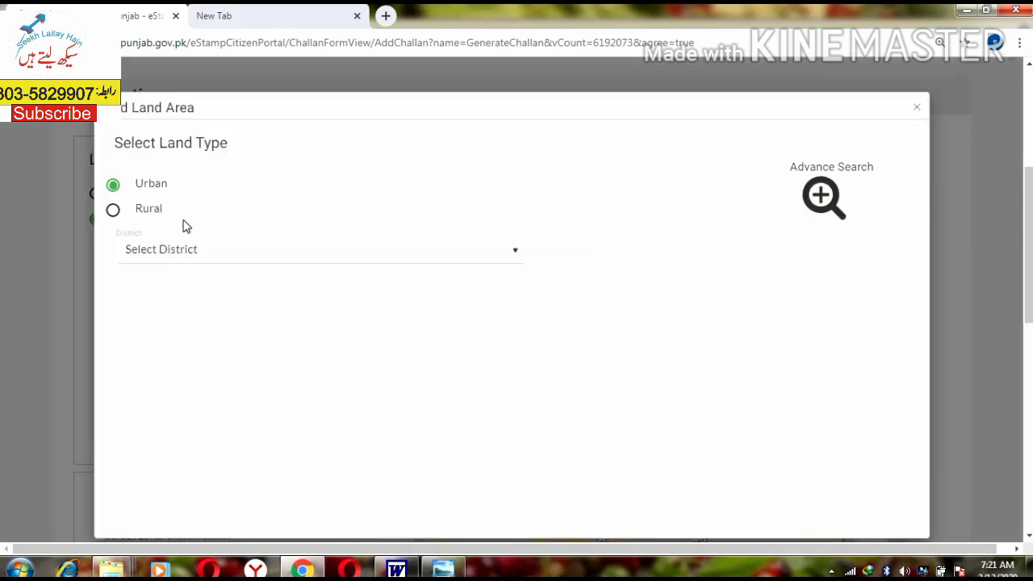
Step: Search rural Rawalpindi land for a mouza starting 'se' and pick Sehaam, Rawalpindi
{"action": "left_click", "coordinate": [113, 213]}
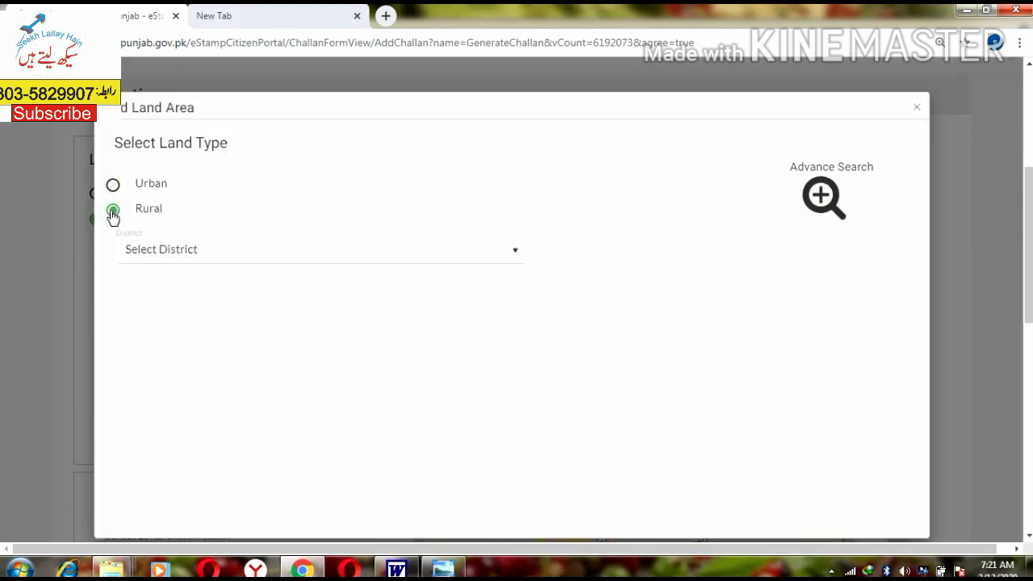
{"action": "left_click", "coordinate": [197, 254]}
{"action": "left_click", "coordinate": [197, 256]}
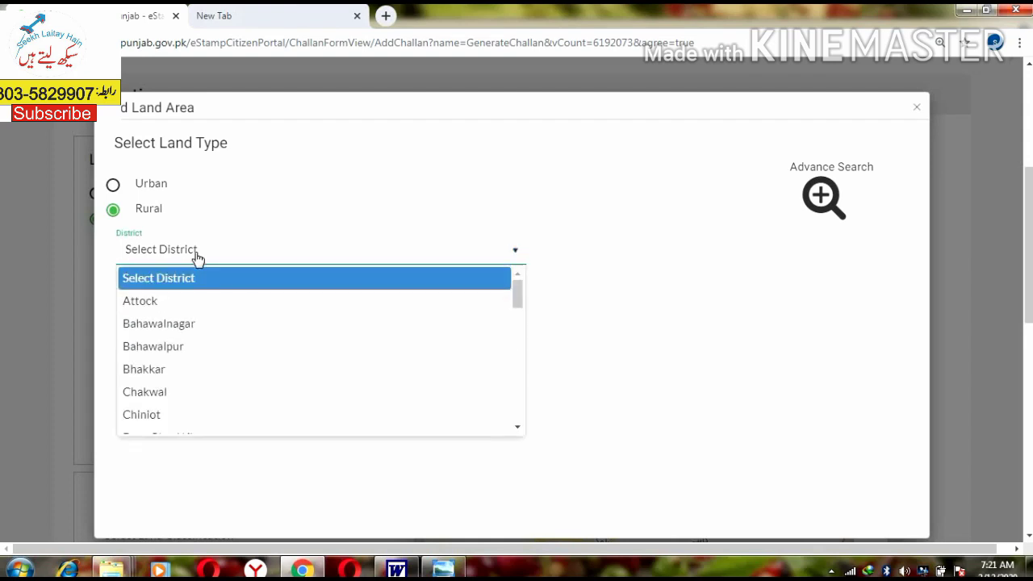
{"action": "type", "text": "raw"}
{"action": "key", "text": "Return"}
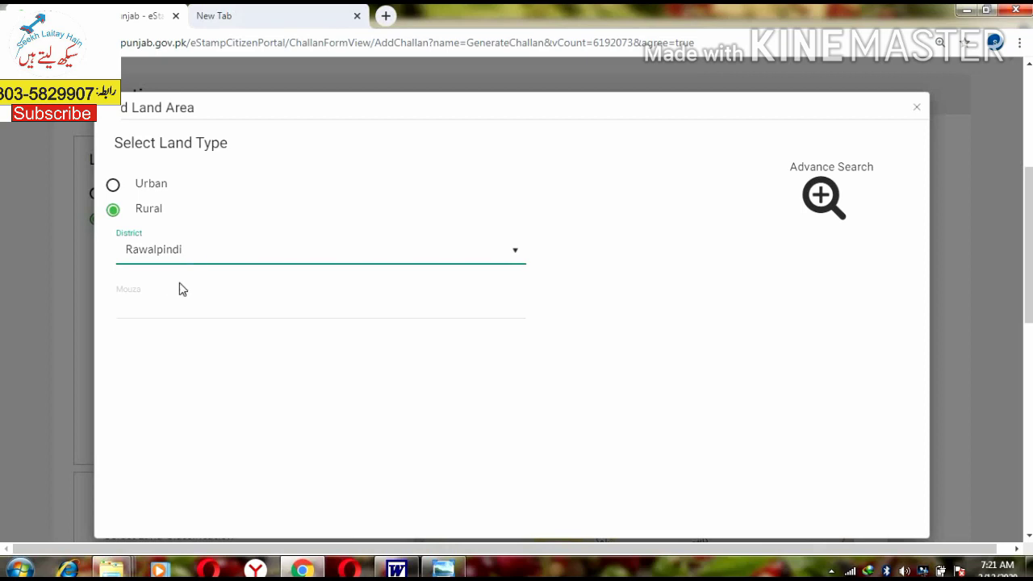
{"action": "left_click", "coordinate": [163, 312]}
{"action": "type", "text": "seh"}
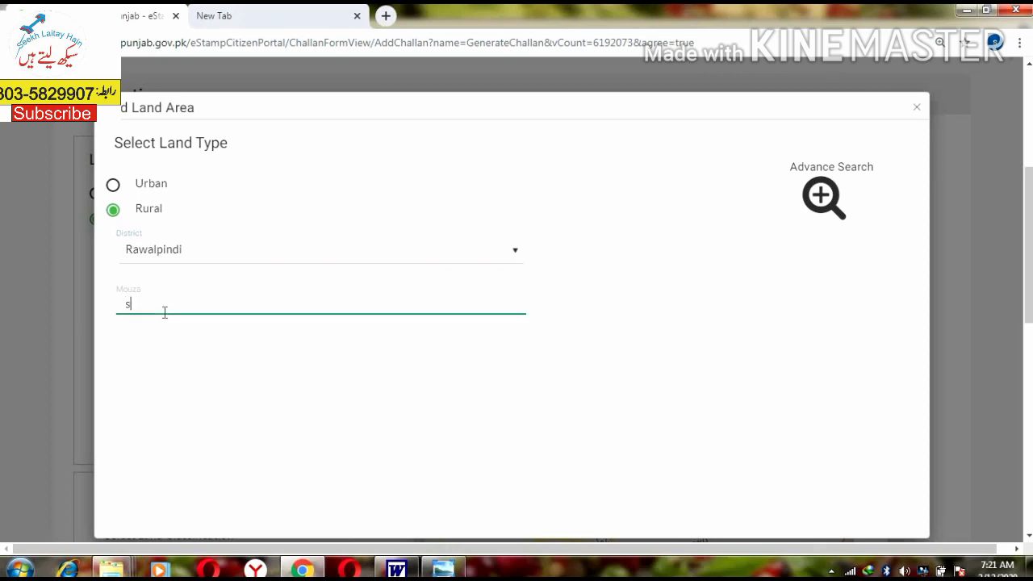
{"action": "key", "text": "BackSpace"}
{"action": "key", "text": "BackSpace"}
{"action": "key", "text": "BackSpace"}
{"action": "type", "text": "h"}
{"action": "key", "text": "BackSpace"}
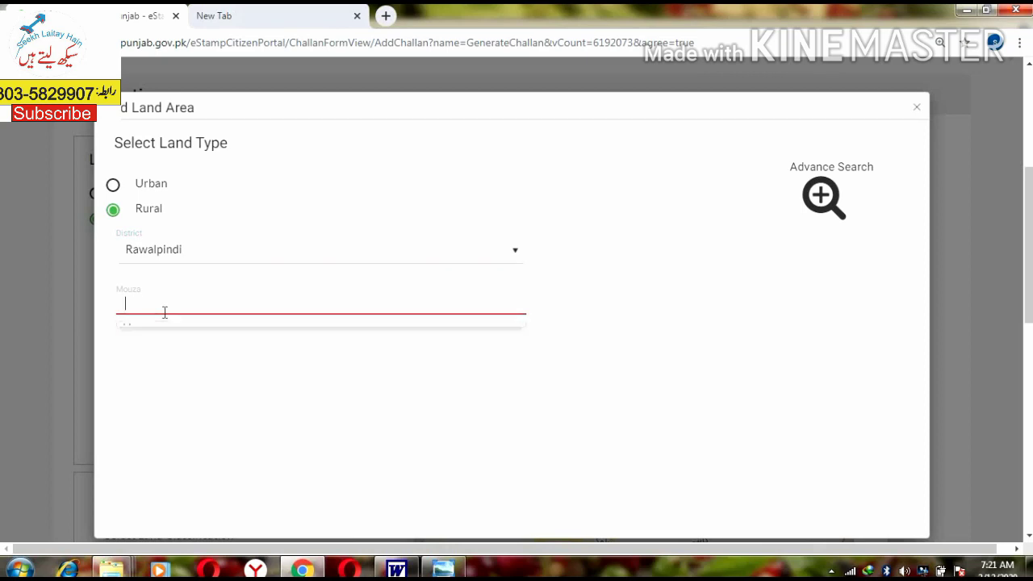
{"action": "type", "text": "seh"}
{"action": "key", "text": "BackSpace"}
{"action": "key", "text": "BackSpace"}
{"action": "key", "text": "BackSpace"}
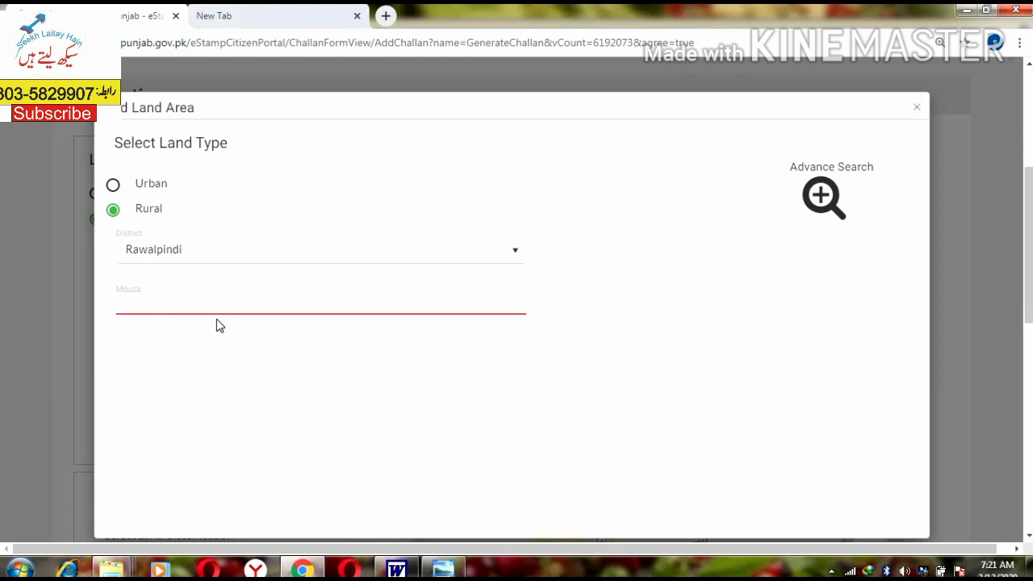
{"action": "type", "text": "se"}
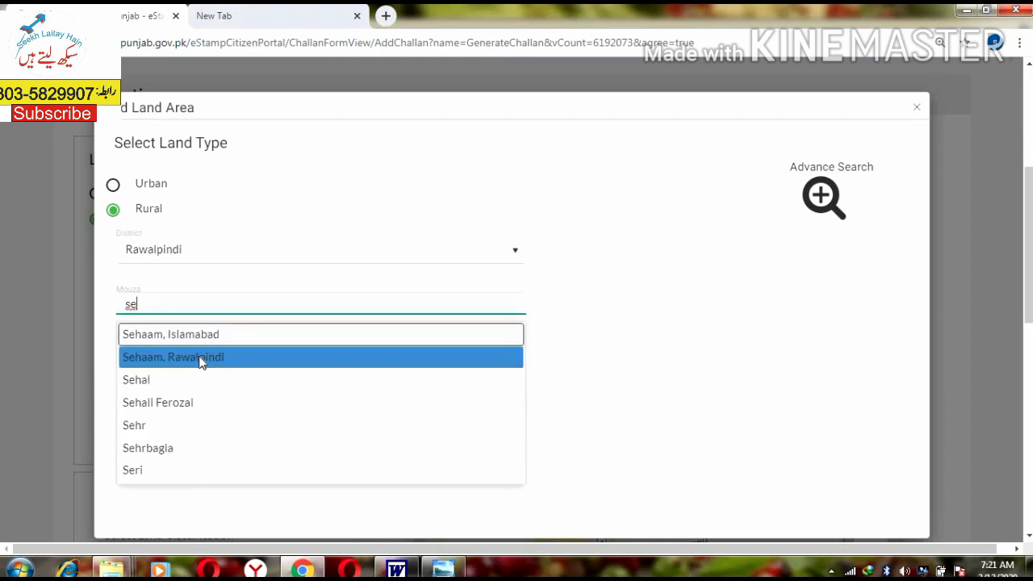
{"action": "left_click", "coordinate": [200, 357]}
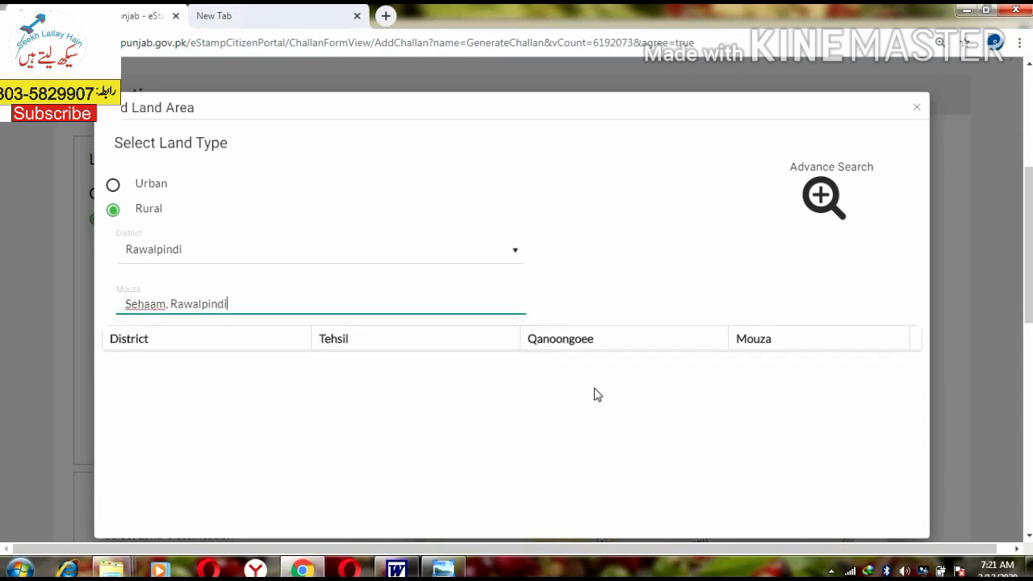
{"action": "scroll", "coordinate": [588, 394], "scroll_direction": "down", "scroll_amount": 2}
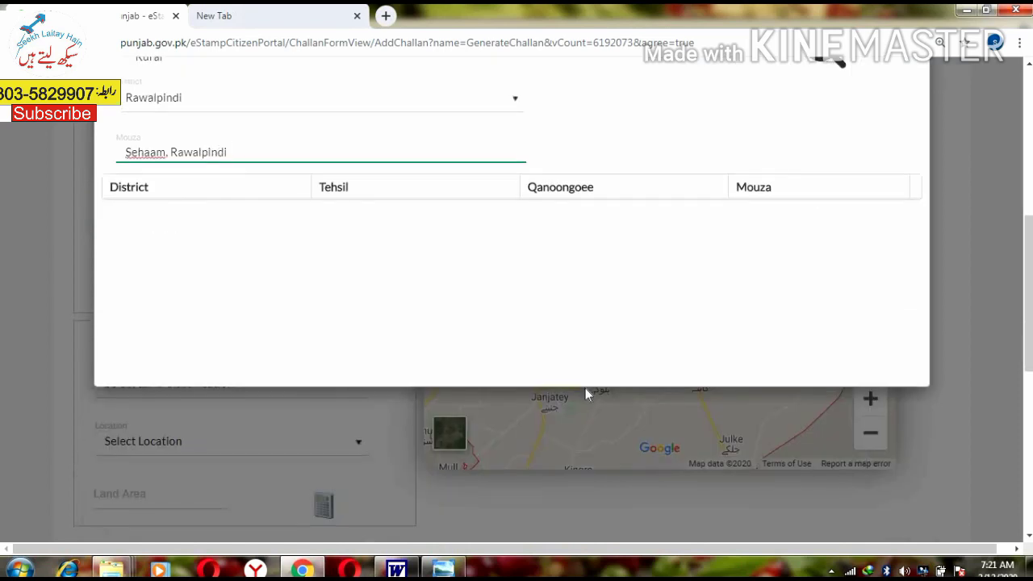
{"action": "scroll", "coordinate": [647, 314], "scroll_direction": "up", "scroll_amount": 2}
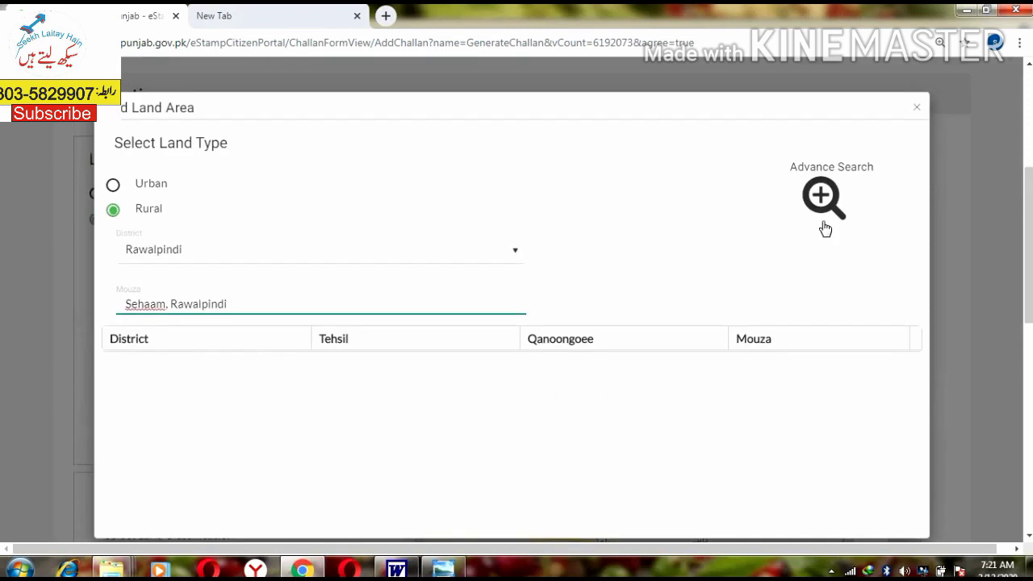
Step: Run an advanced area search for Rawalpindi district mouzas matching 's'
{"action": "left_click", "coordinate": [817, 196]}
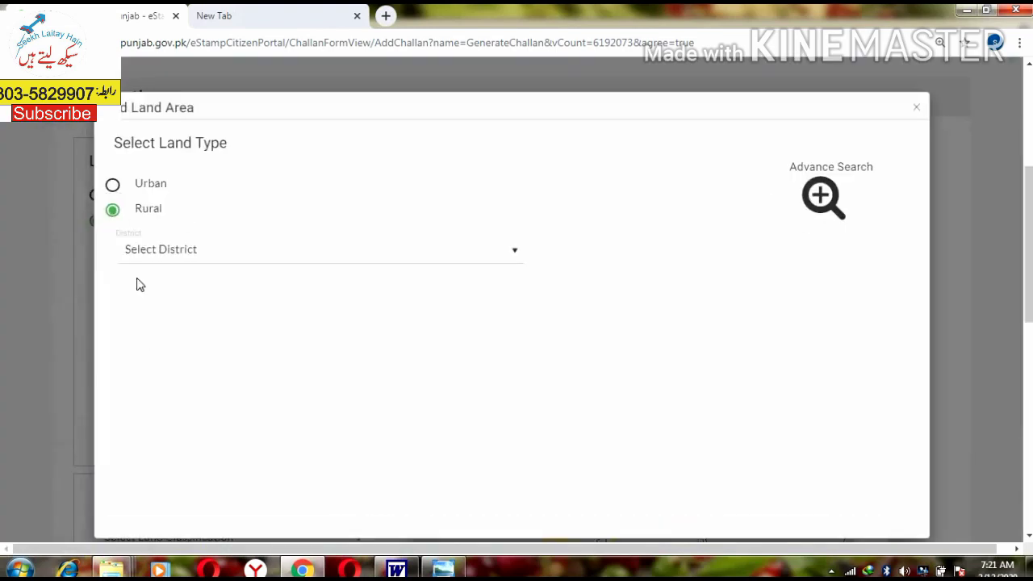
{"action": "left_click", "coordinate": [196, 256]}
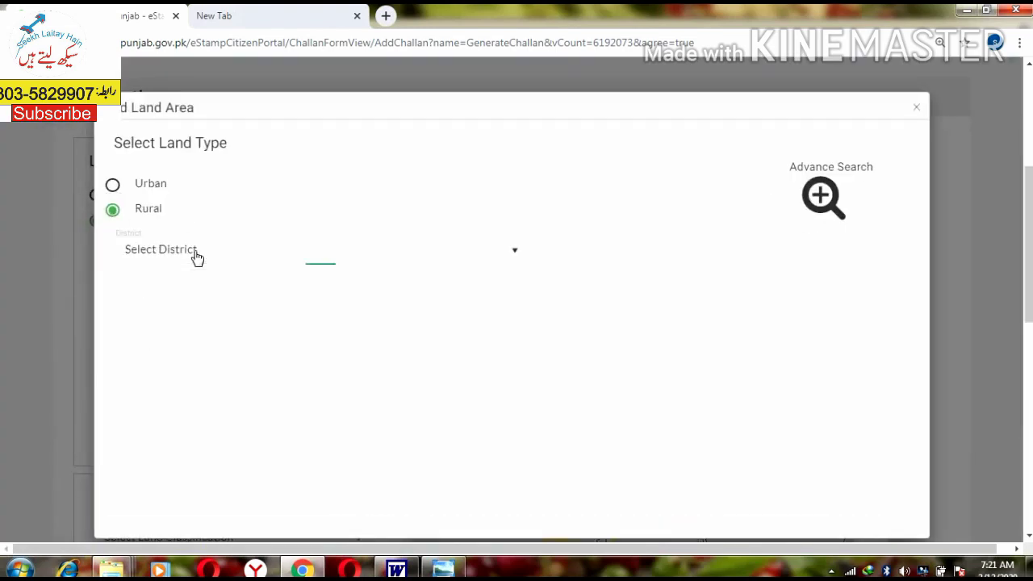
{"action": "key", "text": "r"}
{"action": "key", "text": "a"}
{"action": "key", "text": "w"}
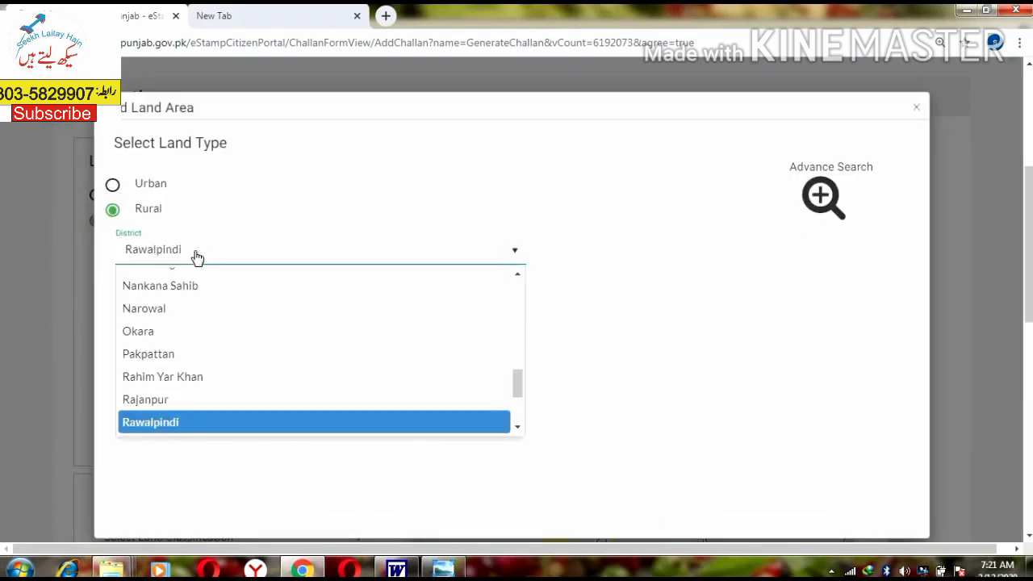
{"action": "key", "text": "Return"}
{"action": "left_click", "coordinate": [186, 297]}
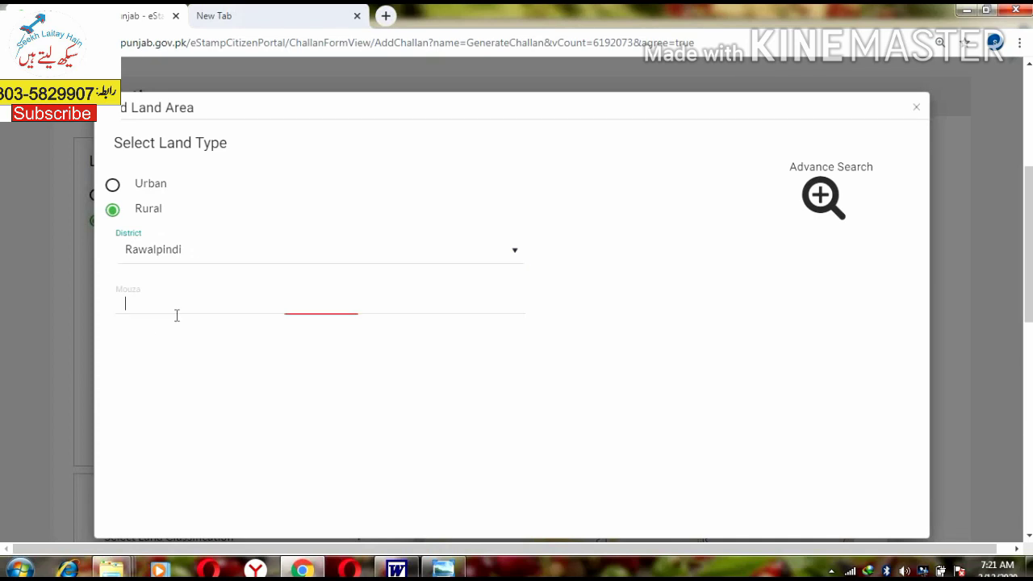
{"action": "type", "text": "s"}
{"action": "left_click", "coordinate": [634, 252]}
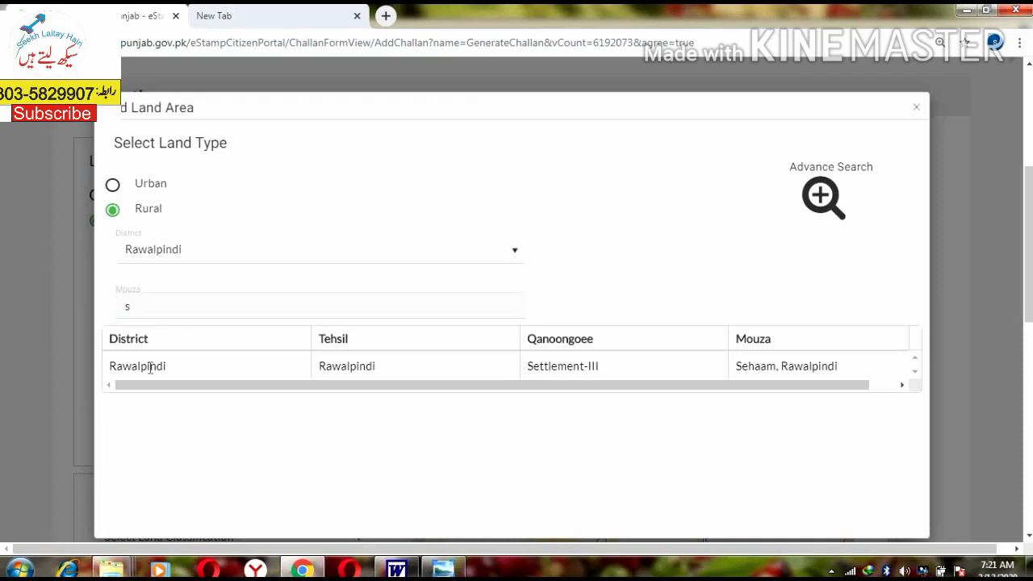
Step: Note Sehaam, Rawalpindi's tehsil and its qanoongoee Settlement-III, then close the search
{"action": "left_click_drag", "start_coordinate": [360, 367], "coordinate": [346, 367]}
{"action": "left_click_drag", "start_coordinate": [741, 367], "coordinate": [767, 368]}
{"action": "left_click", "coordinate": [201, 349]}
{"action": "left_click_drag", "start_coordinate": [571, 362], "coordinate": [603, 365]}
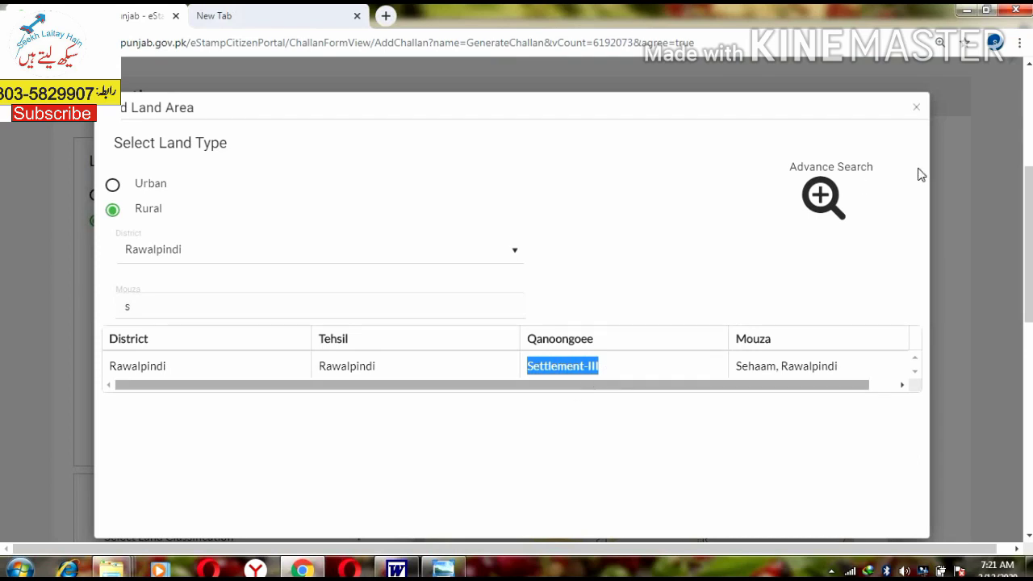
{"action": "left_click", "coordinate": [917, 111]}
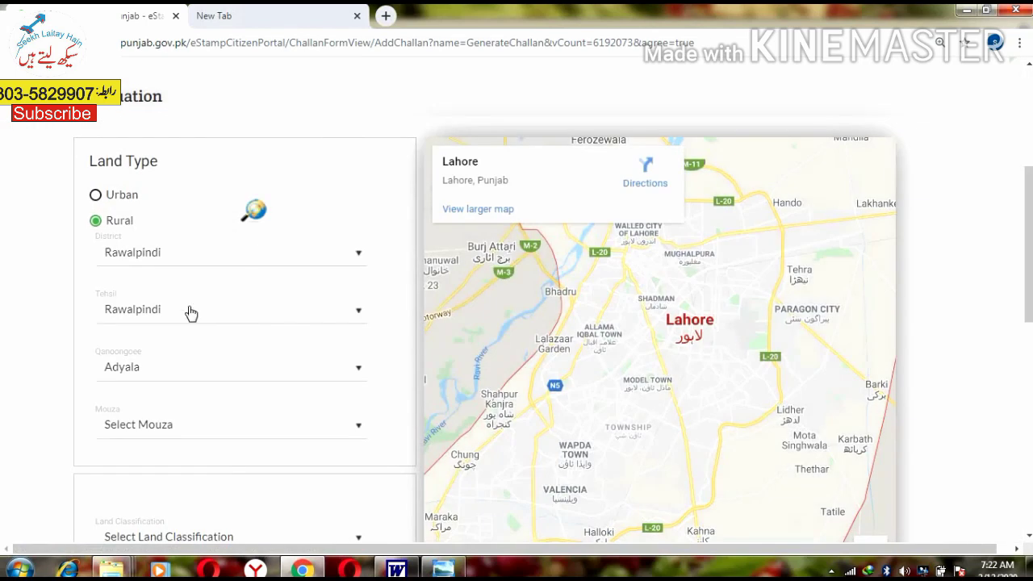
Step: Set the Qanoongoee to Settlement-III
{"action": "left_click", "coordinate": [149, 373]}
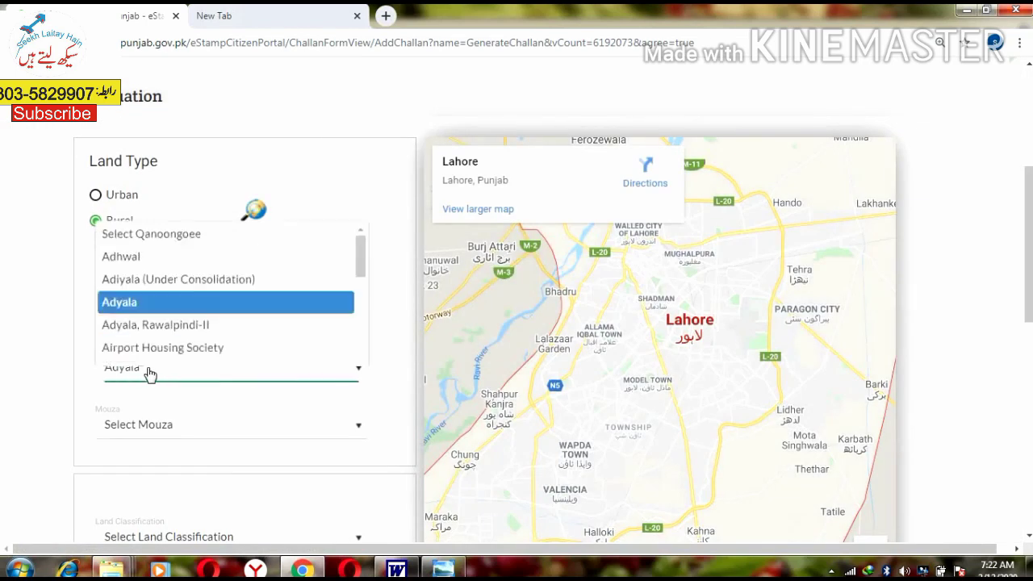
{"action": "key", "text": "s"}
{"action": "key", "text": "Down"}
{"action": "key", "text": "Down"}
{"action": "key", "text": "Down"}
{"action": "key", "text": "Down"}
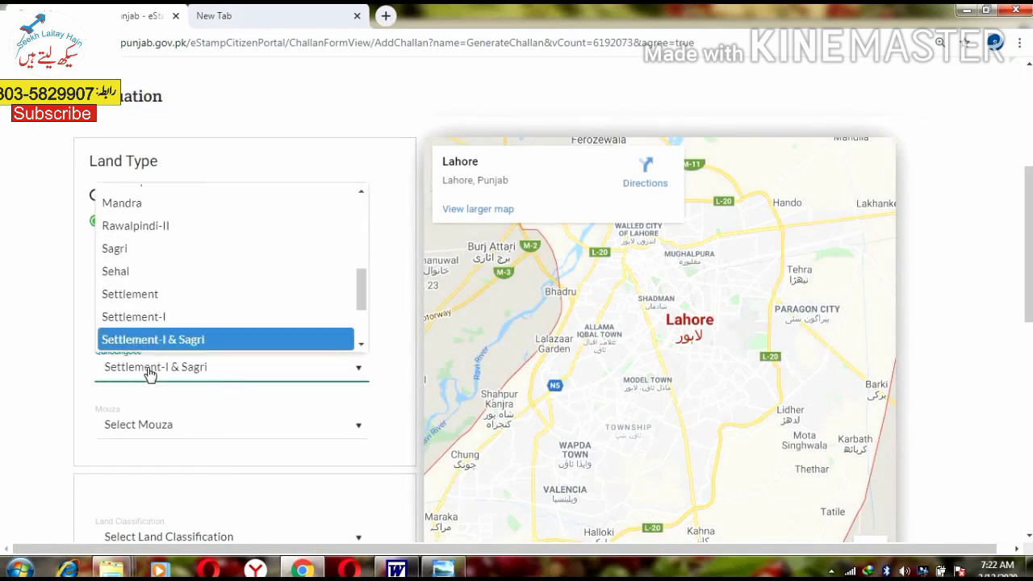
{"action": "key", "text": "Down"}
{"action": "key", "text": "Down"}
{"action": "key", "text": "Up"}
{"action": "key", "text": "Down"}
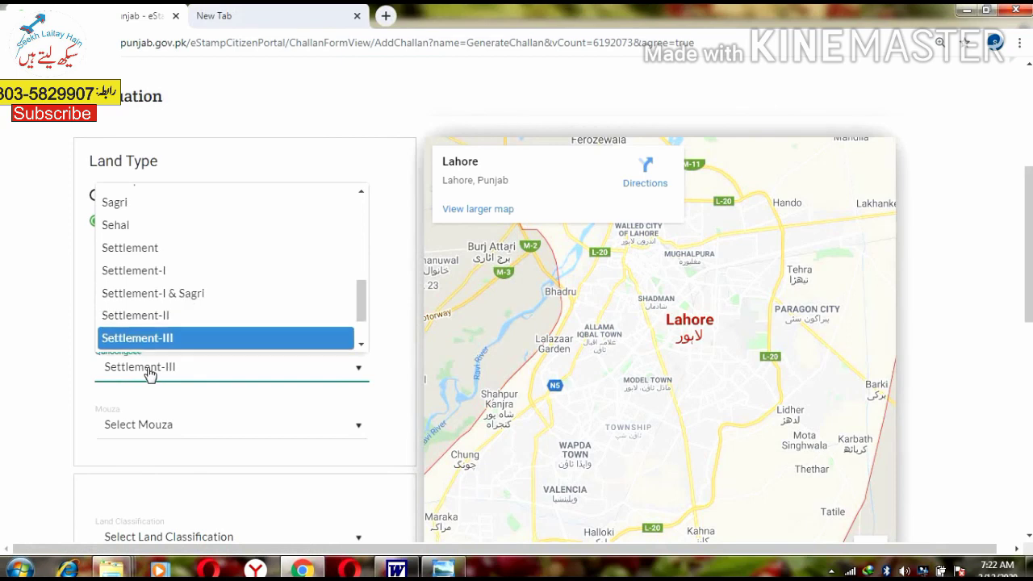
{"action": "key", "text": "Return"}
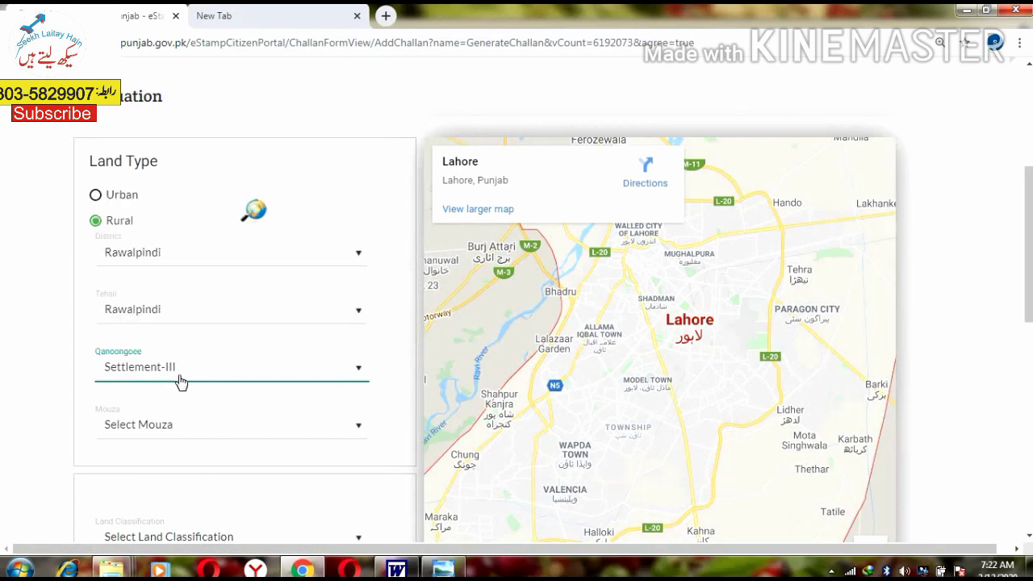
{"action": "scroll", "coordinate": [180, 382], "scroll_direction": "down", "scroll_amount": 1}
Step: Set the Mouza to Sehaam, Rawalpindi
{"action": "left_click", "coordinate": [170, 350]}
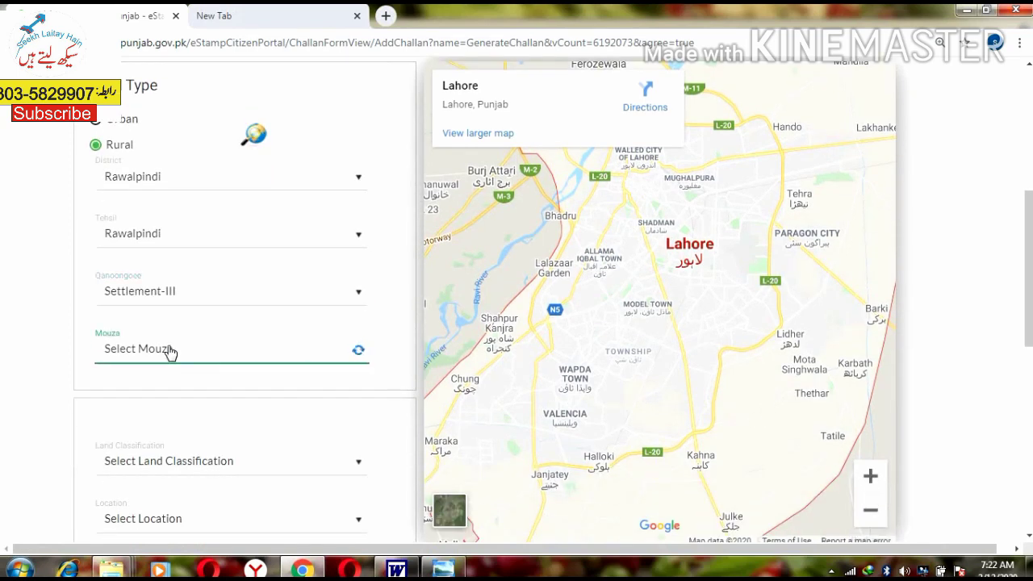
{"action": "left_click", "coordinate": [169, 350]}
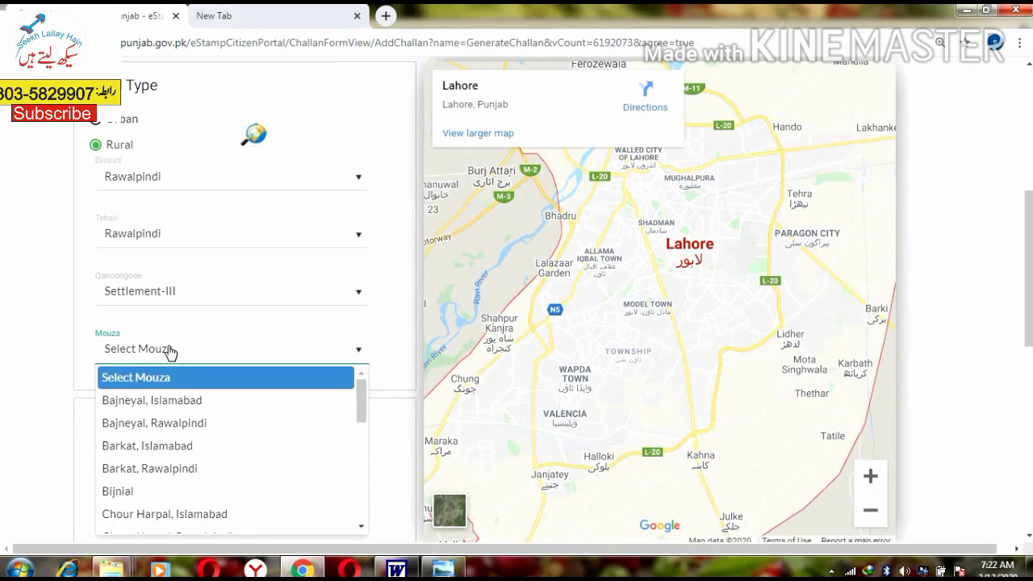
{"action": "key", "text": "s"}
{"action": "key", "text": "Down"}
{"action": "key", "text": "Down"}
{"action": "key", "text": "Up"}
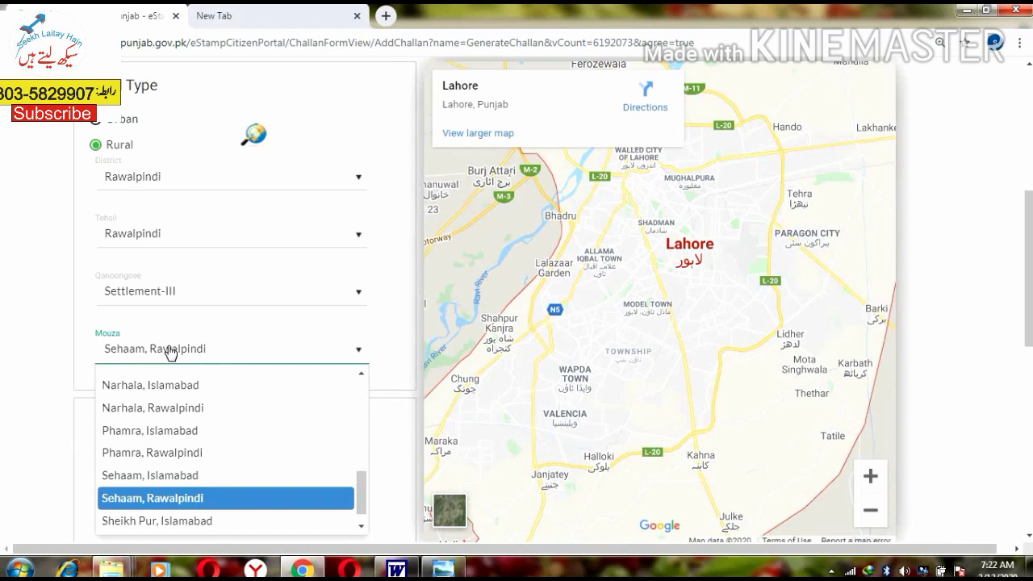
{"action": "key", "text": "Return"}
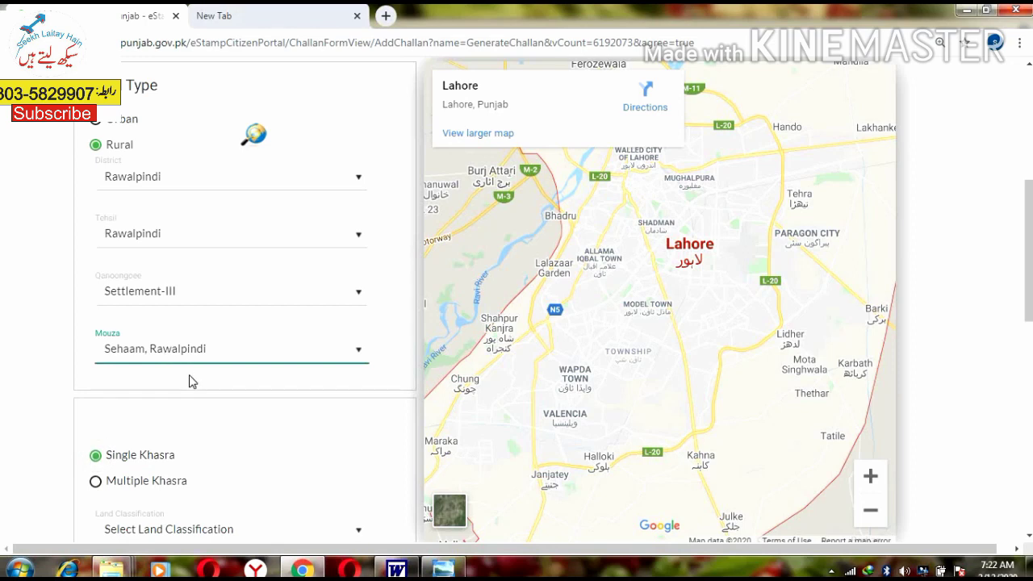
{"action": "scroll", "coordinate": [191, 381], "scroll_direction": "down", "scroll_amount": 1}
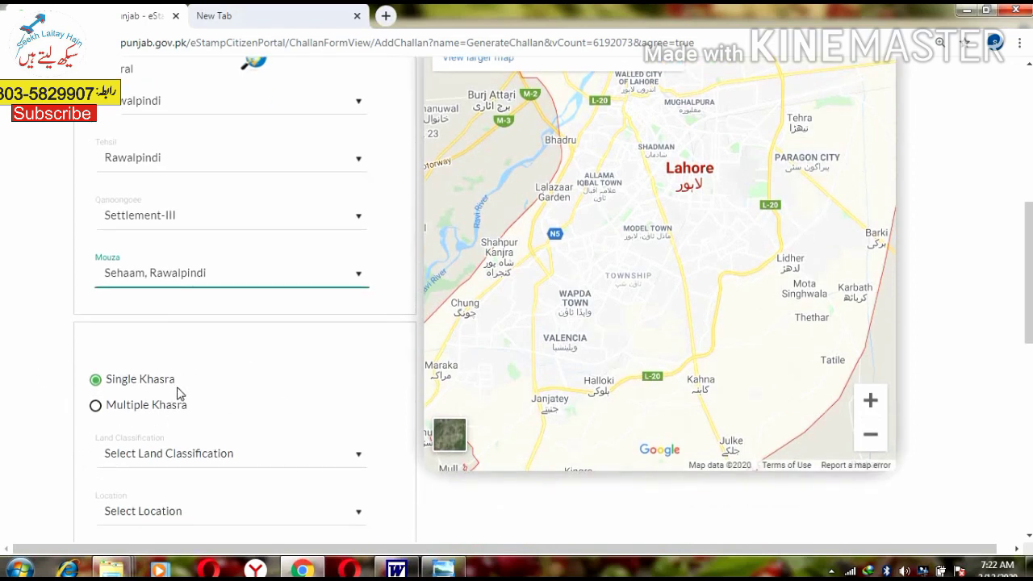
{"action": "key", "text": "alt+Tab"}
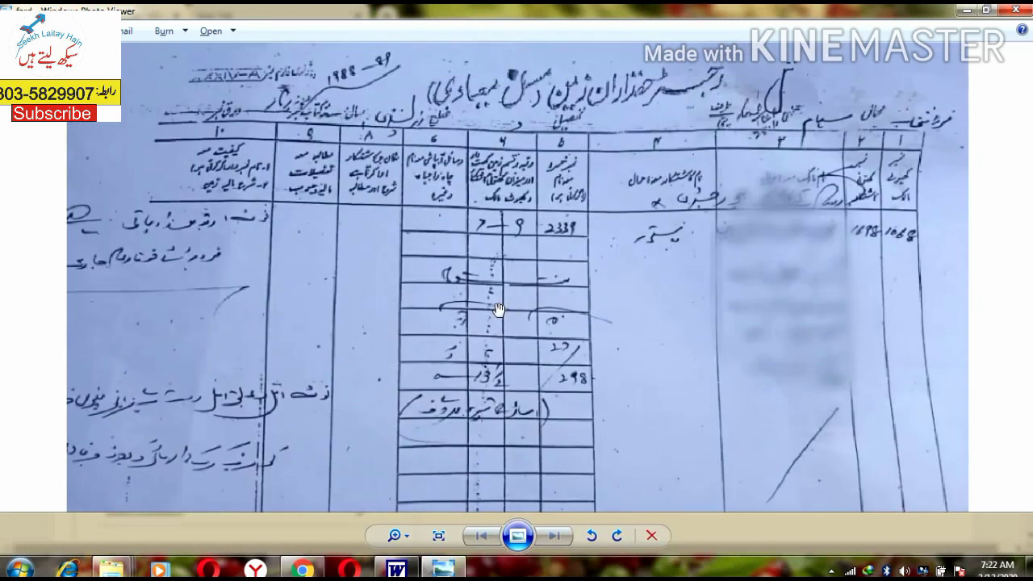
{"action": "scroll", "coordinate": [500, 306], "scroll_direction": "up", "scroll_amount": 3}
{"action": "left_click_drag", "start_coordinate": [559, 229], "coordinate": [314, 300]}
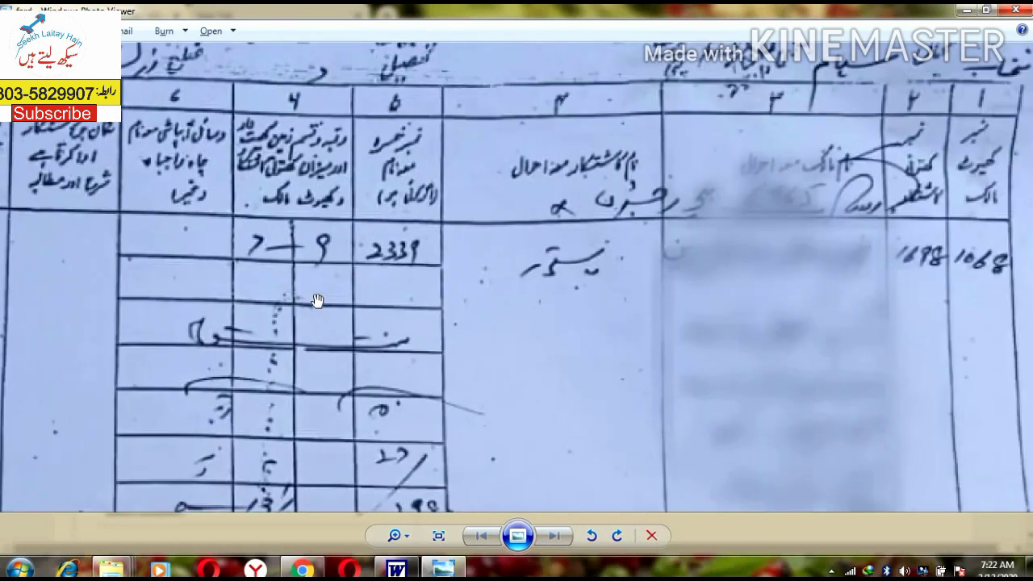
{"action": "scroll", "coordinate": [380, 299], "scroll_direction": "up", "scroll_amount": 2}
{"action": "scroll", "coordinate": [263, 332], "scroll_direction": "down", "scroll_amount": 2}
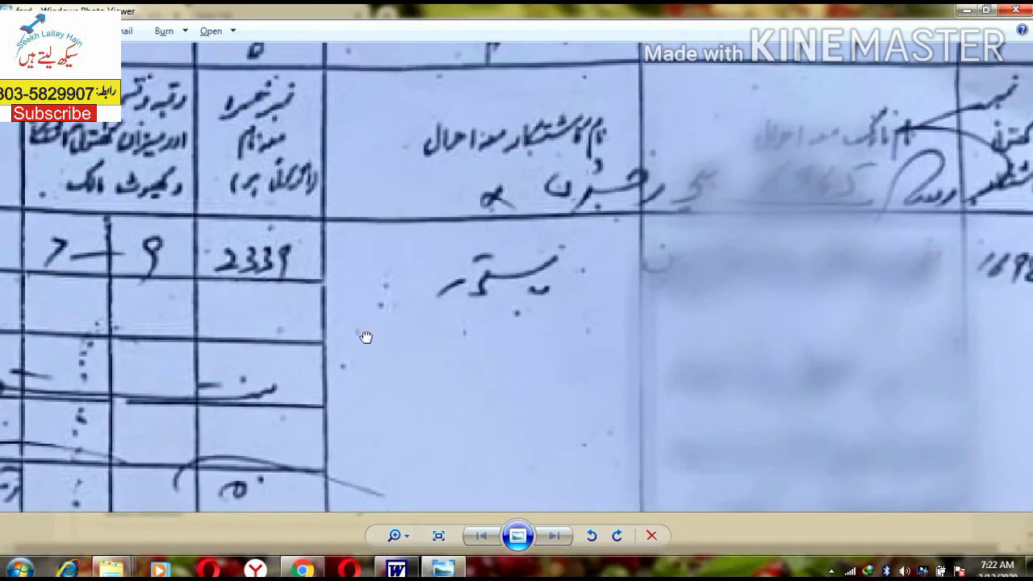
{"action": "mouse_move", "coordinate": [364, 339]}
{"action": "left_mouse_down"}
{"action": "mouse_move", "coordinate": [468, 339]}
{"action": "mouse_move", "coordinate": [378, 351]}
{"action": "left_mouse_up"}
{"action": "scroll", "coordinate": [378, 351], "scroll_direction": "up", "scroll_amount": 2}
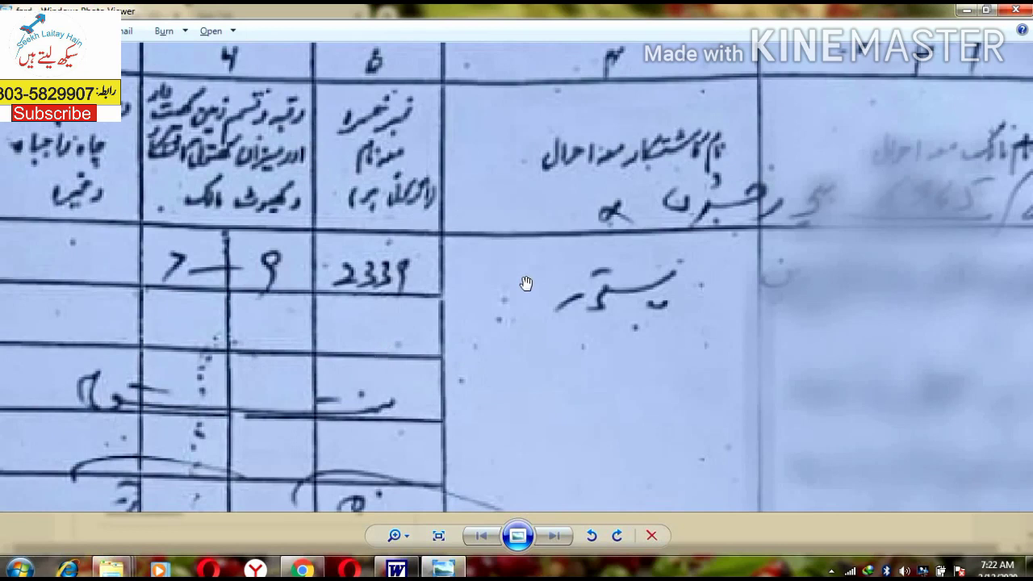
{"action": "scroll", "coordinate": [525, 285], "scroll_direction": "down", "scroll_amount": 2}
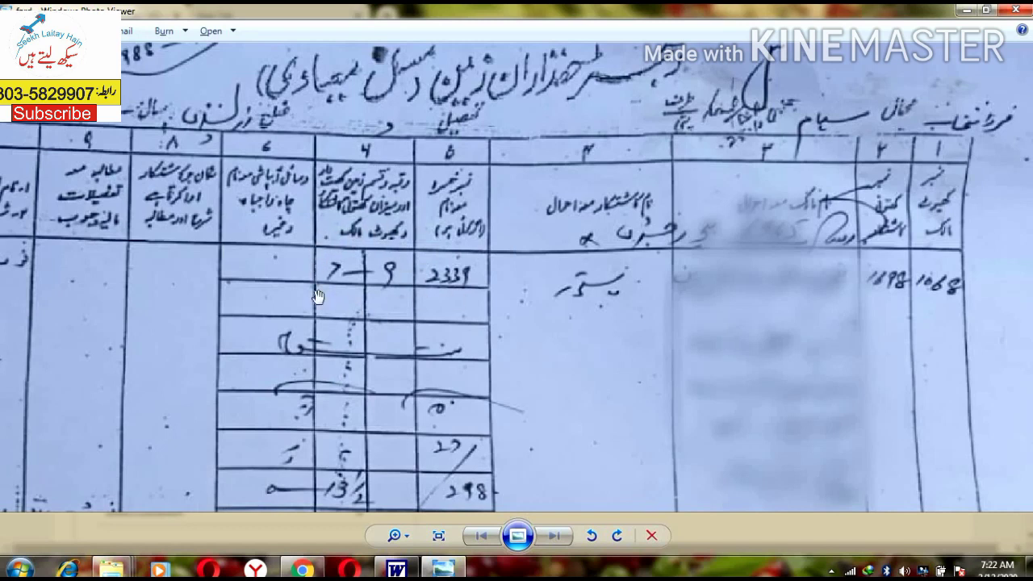
{"action": "left_click_drag", "start_coordinate": [424, 361], "coordinate": [415, 299]}
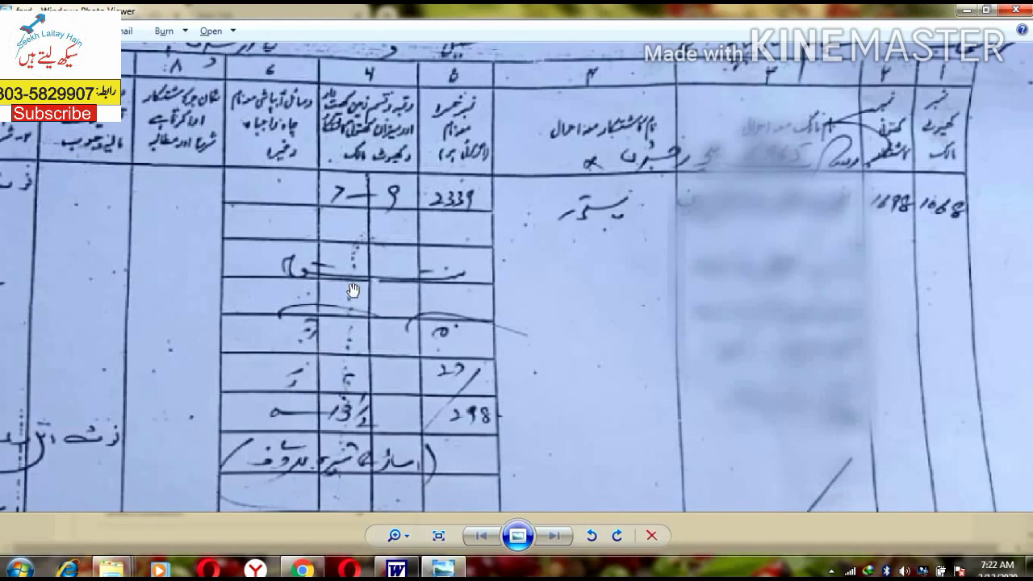
{"action": "scroll", "coordinate": [341, 338], "scroll_direction": "up", "scroll_amount": 2}
{"action": "scroll", "coordinate": [475, 273], "scroll_direction": "up", "scroll_amount": 1}
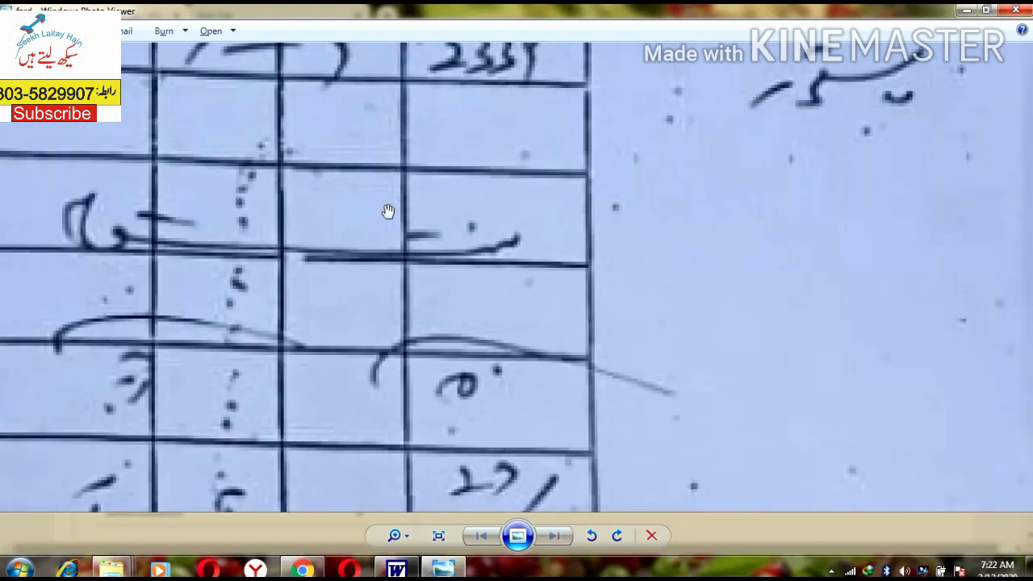
{"action": "left_click_drag", "start_coordinate": [496, 493], "coordinate": [522, 320]}
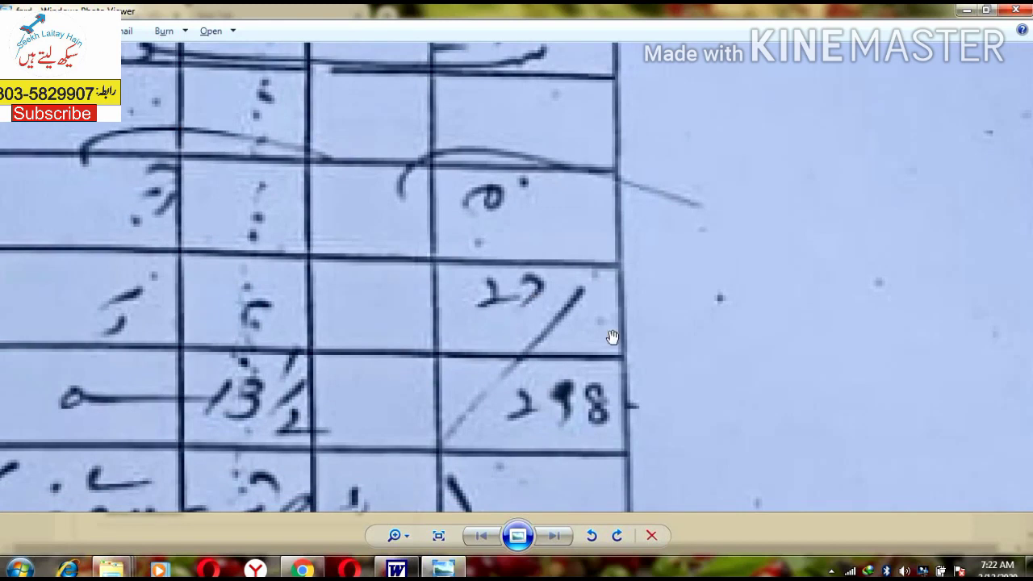
{"action": "left_click_drag", "start_coordinate": [161, 421], "coordinate": [305, 328]}
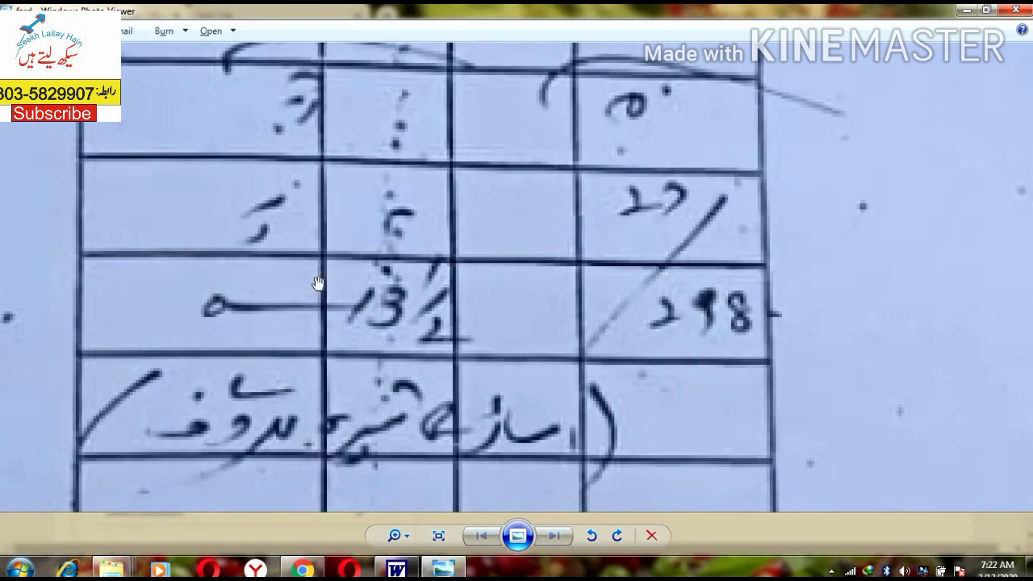
{"action": "left_click_drag", "start_coordinate": [598, 242], "coordinate": [465, 336]}
{"action": "scroll", "coordinate": [465, 335], "scroll_direction": "down", "scroll_amount": 3}
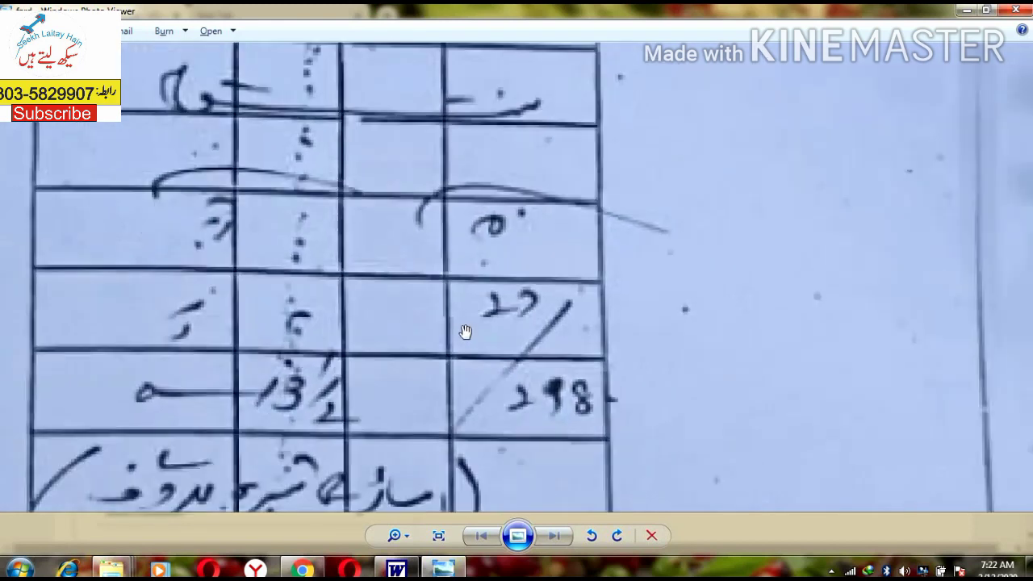
{"action": "left_click_drag", "start_coordinate": [549, 304], "coordinate": [533, 231]}
{"action": "scroll", "coordinate": [534, 230], "scroll_direction": "down", "scroll_amount": 3}
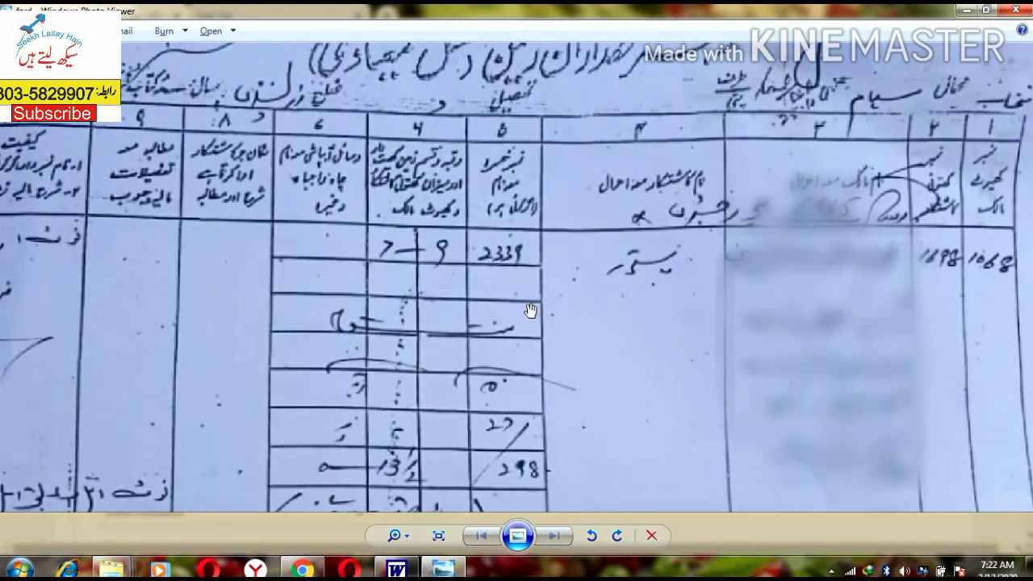
{"action": "key", "text": "alt+Tab"}
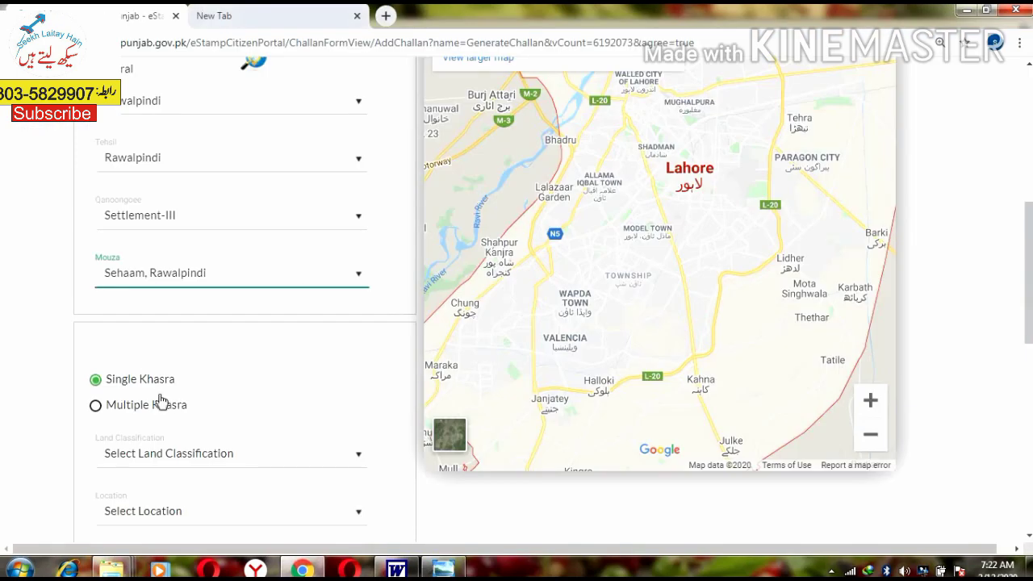
Step: Classify the land as Residential and set its location to Off Road
{"action": "scroll", "coordinate": [159, 400], "scroll_direction": "down", "scroll_amount": 1}
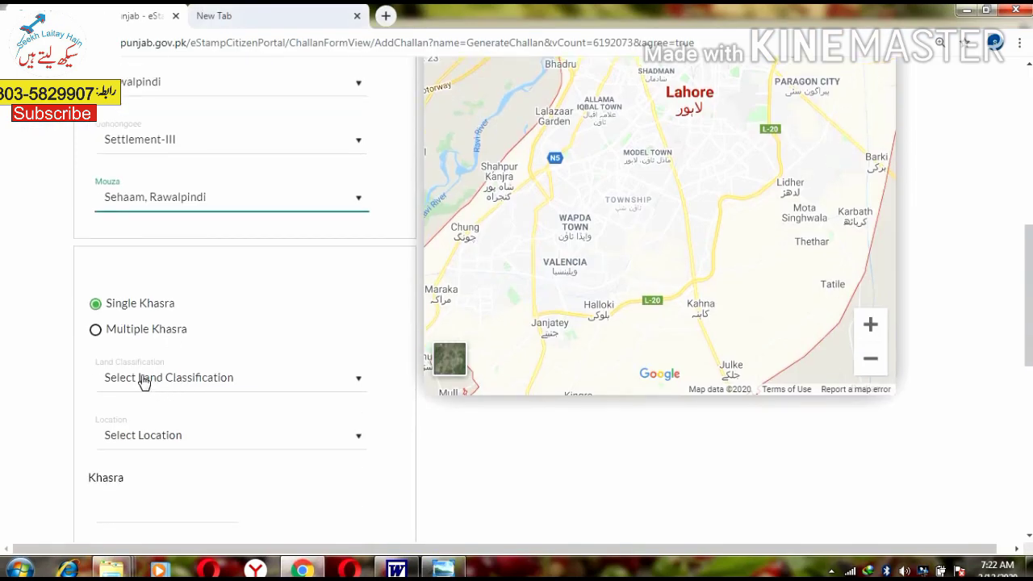
{"action": "left_click", "coordinate": [143, 382]}
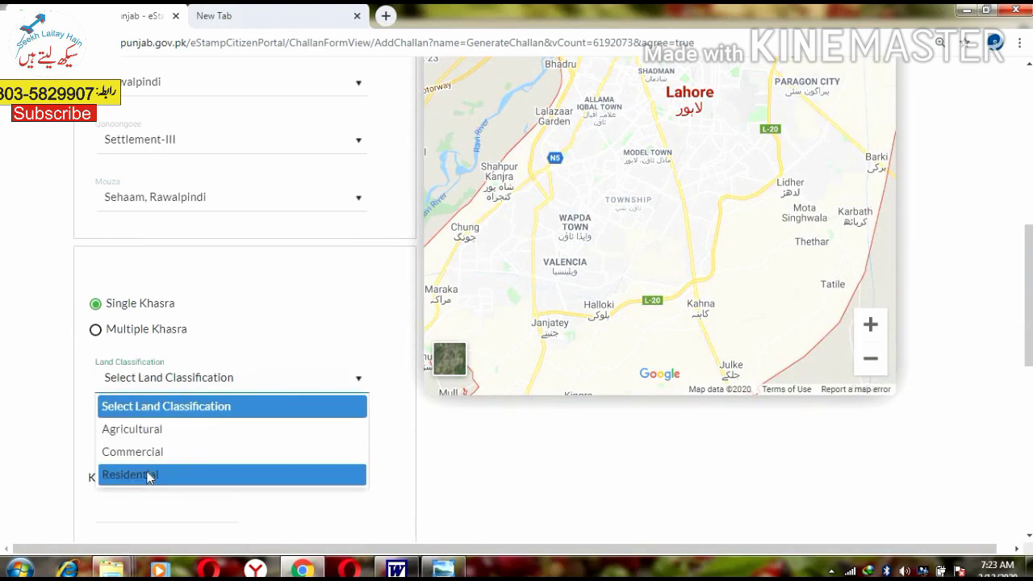
{"action": "left_click", "coordinate": [147, 477]}
{"action": "scroll", "coordinate": [137, 391], "scroll_direction": "down", "scroll_amount": 1}
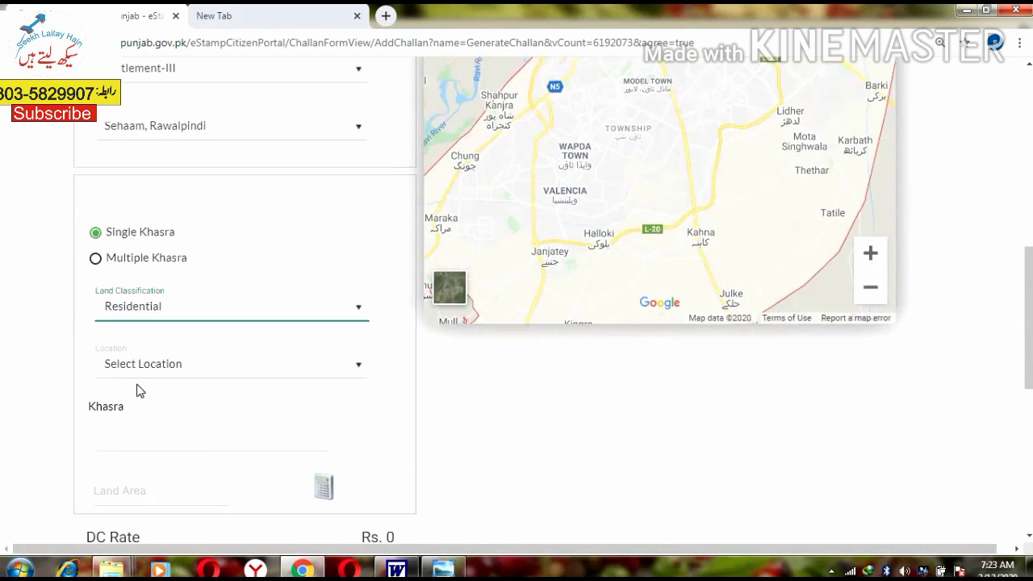
{"action": "scroll", "coordinate": [138, 390], "scroll_direction": "down", "scroll_amount": 1}
{"action": "left_click", "coordinate": [160, 285]}
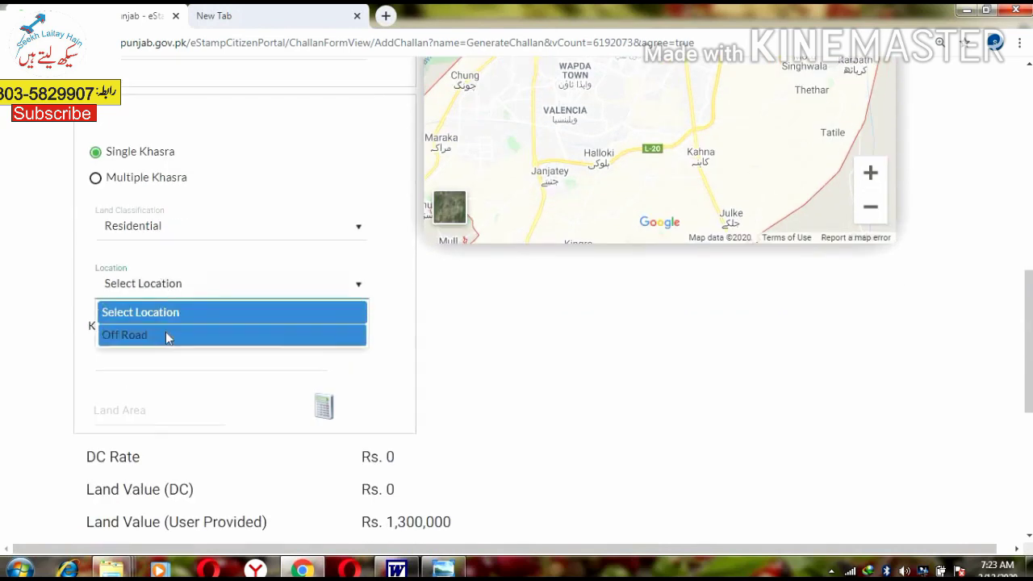
{"action": "left_click", "coordinate": [167, 335]}
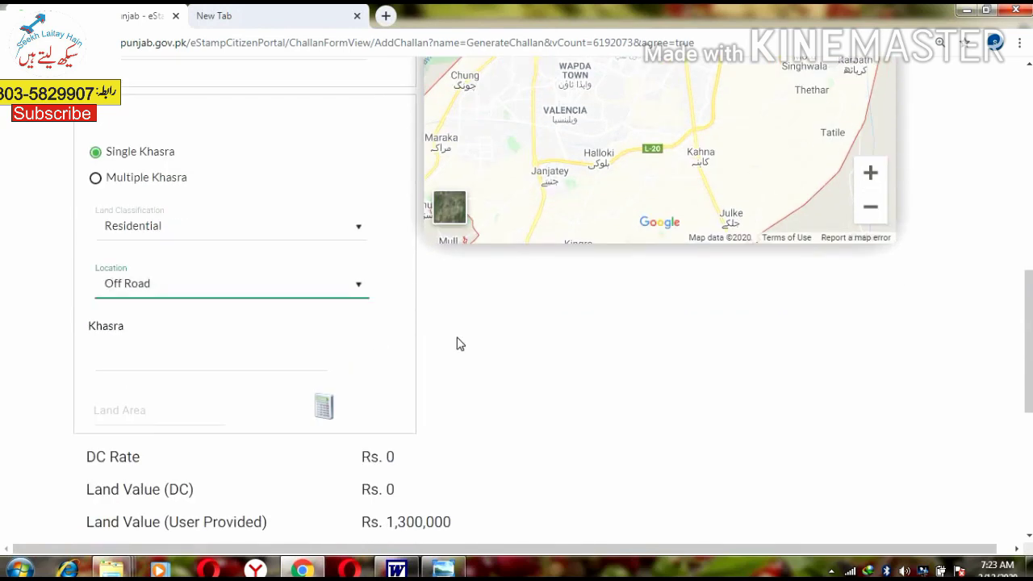
Step: Zoom and pan the scanned fard register to khasra 2339 and its 7–9 area entry
{"action": "left_click", "coordinate": [115, 360]}
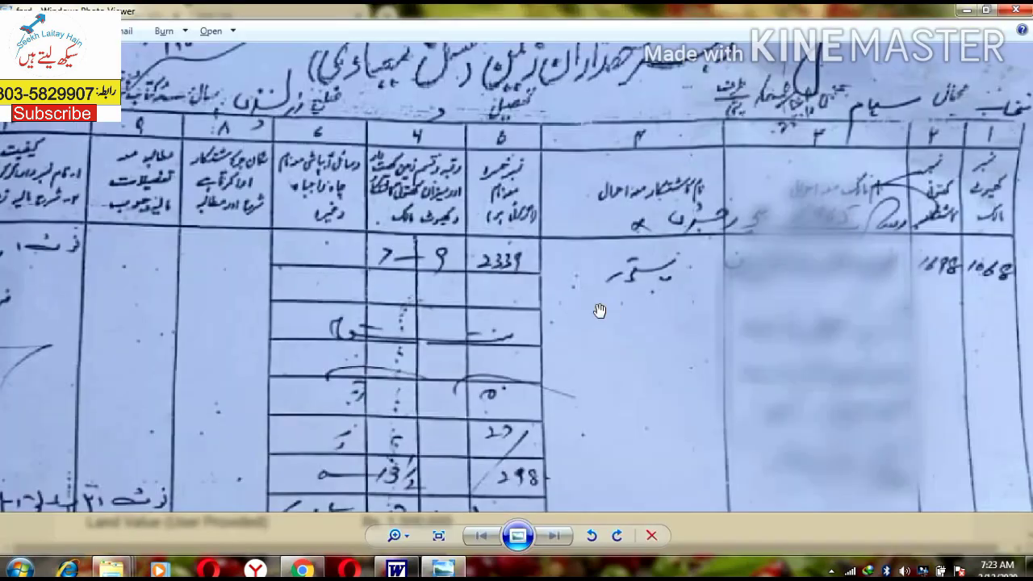
{"action": "scroll", "coordinate": [600, 311], "scroll_direction": "up", "scroll_amount": 2}
{"action": "left_click_drag", "start_coordinate": [613, 146], "coordinate": [210, 234]}
{"action": "left_click_drag", "start_coordinate": [618, 258], "coordinate": [806, 376]}
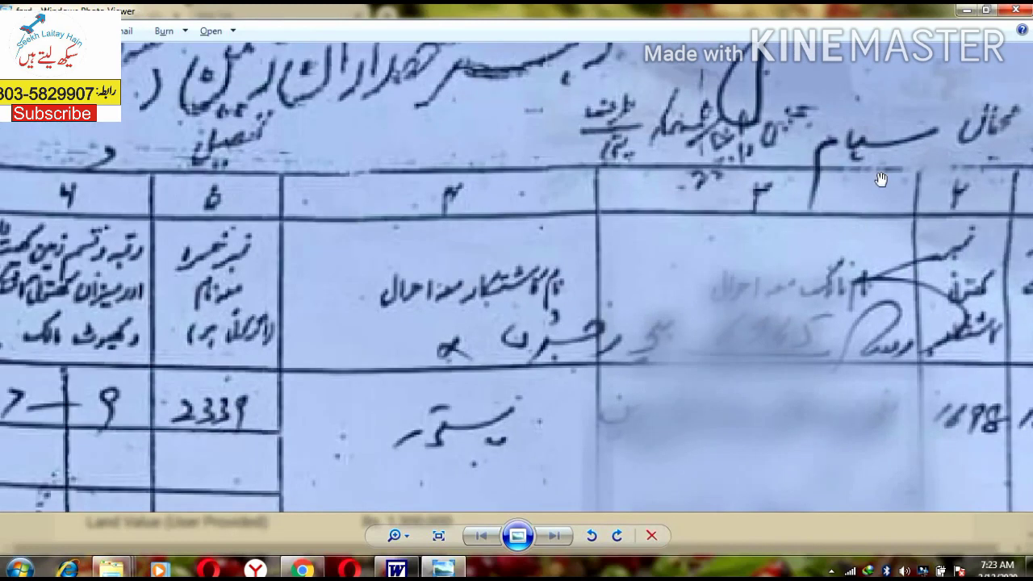
{"action": "left_click_drag", "start_coordinate": [768, 216], "coordinate": [842, 288]}
{"action": "scroll", "coordinate": [840, 287], "scroll_direction": "up", "scroll_amount": 1}
{"action": "scroll", "coordinate": [840, 287], "scroll_direction": "down", "scroll_amount": 2}
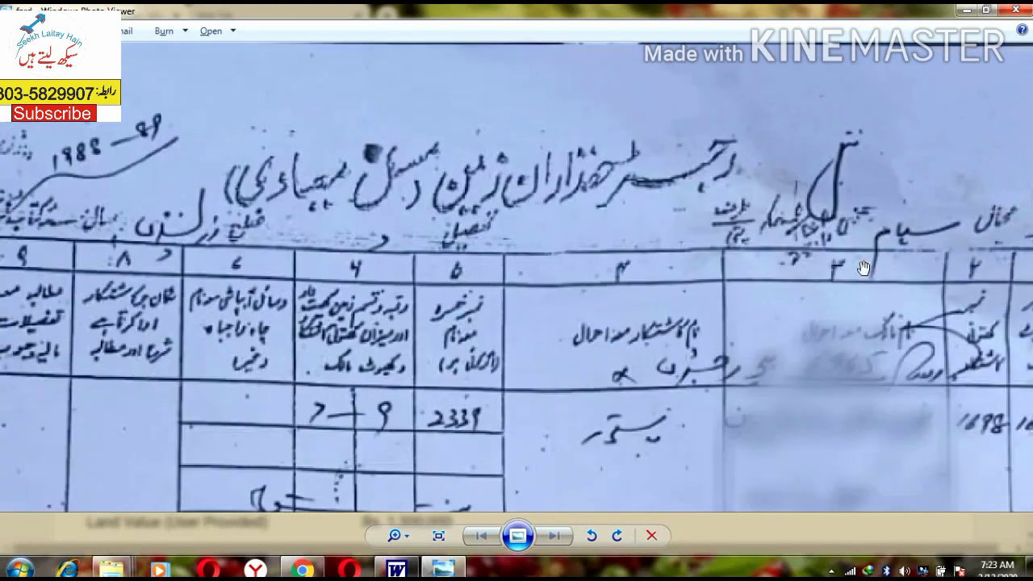
{"action": "scroll", "coordinate": [726, 242], "scroll_direction": "up", "scroll_amount": 1}
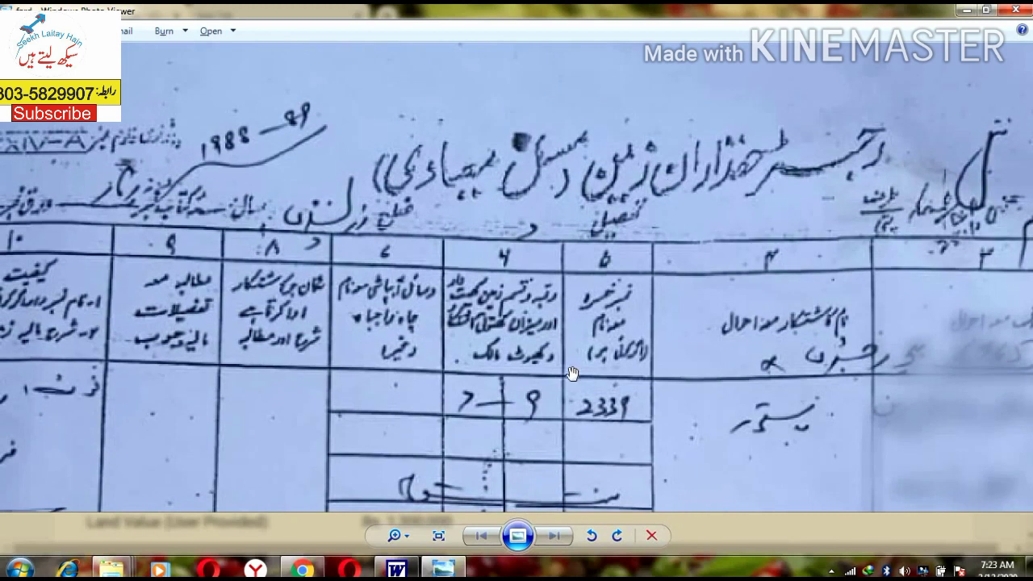
{"action": "left_click_drag", "start_coordinate": [573, 377], "coordinate": [573, 300]}
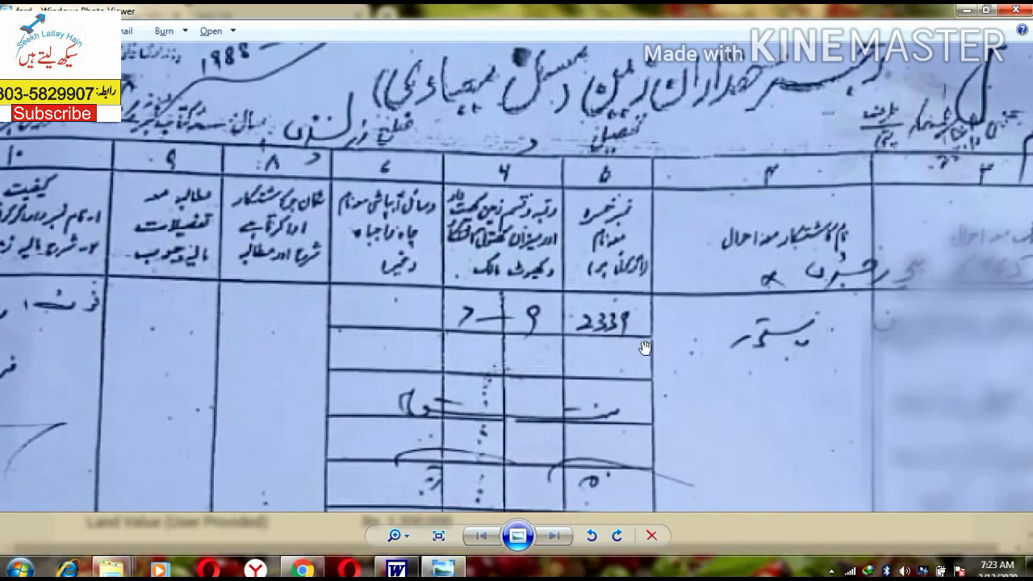
{"action": "left_click_drag", "start_coordinate": [643, 349], "coordinate": [563, 247]}
{"action": "scroll", "coordinate": [543, 201], "scroll_direction": "up", "scroll_amount": 3}
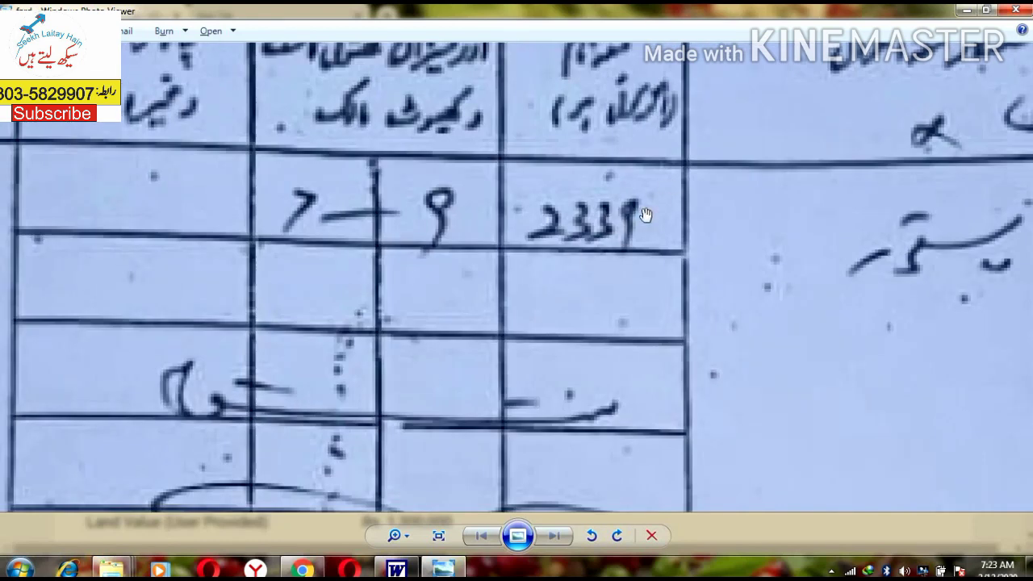
Step: Enter khasra number 2339 and select it from the suggestions
{"action": "key", "text": "alt+Tab"}
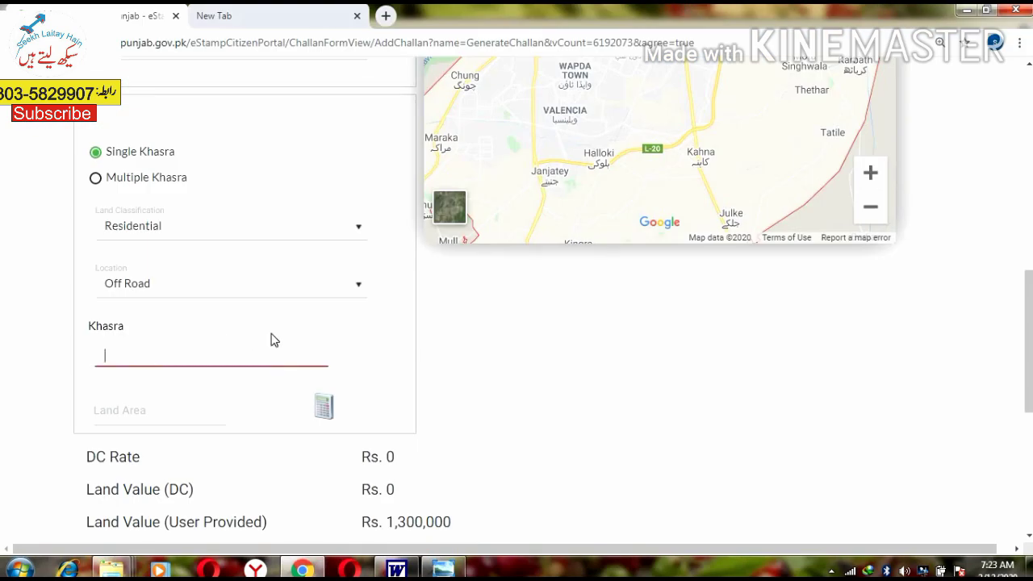
{"action": "type", "text": "233"}
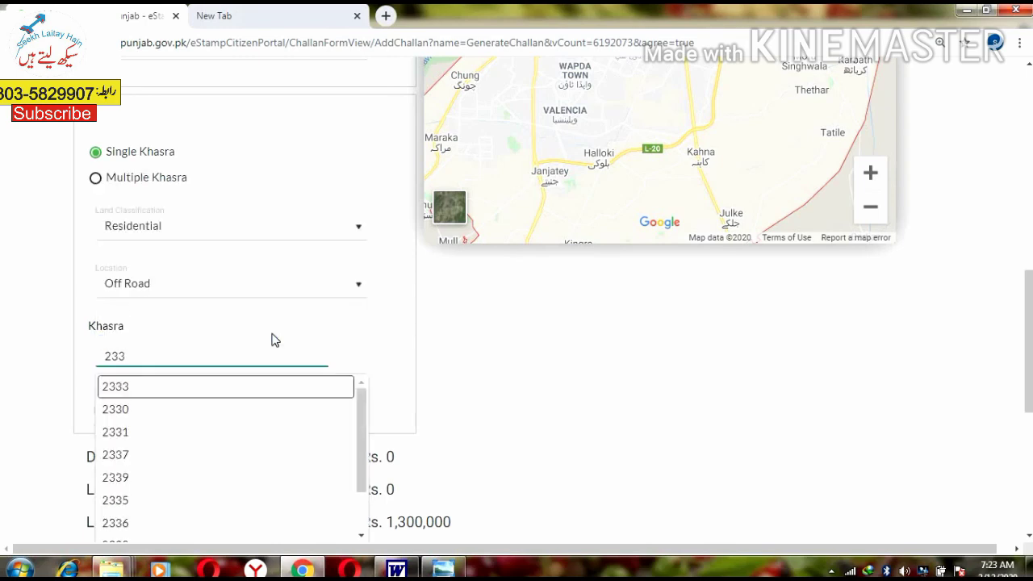
{"action": "type", "text": "9"}
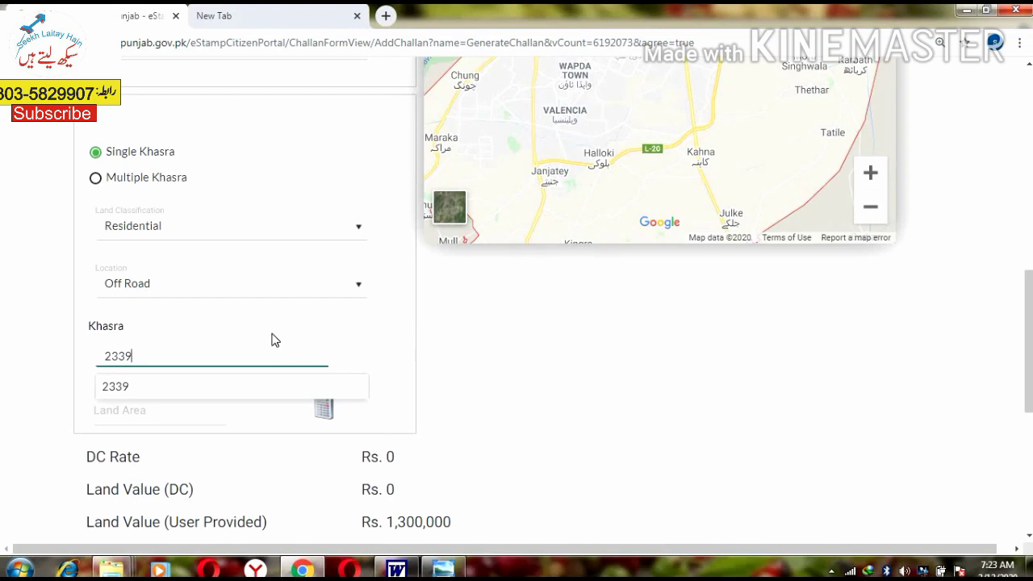
{"action": "key", "text": "BackSpace"}
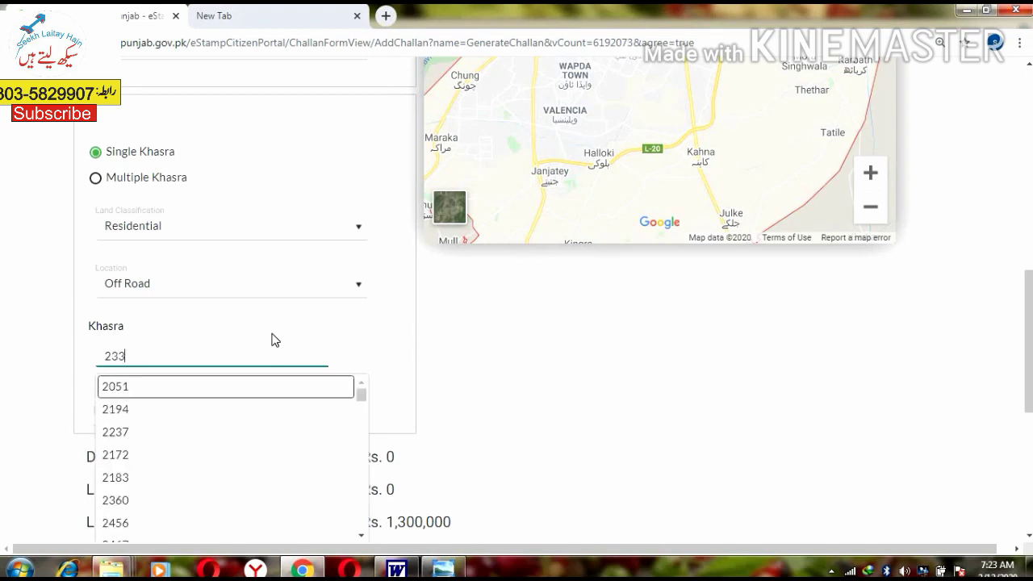
{"action": "type", "text": "33"}
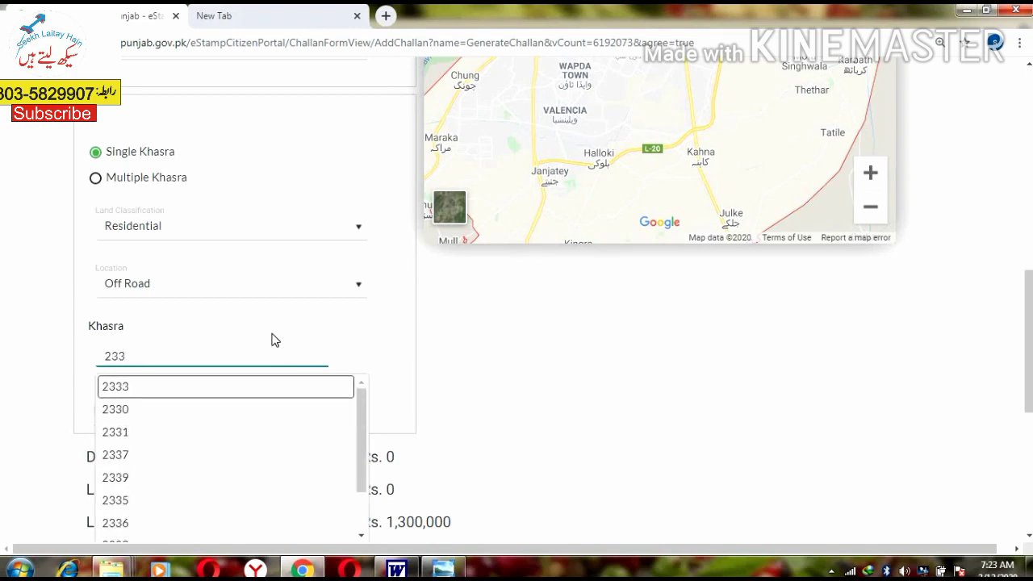
{"action": "key", "text": "BackSpace"}
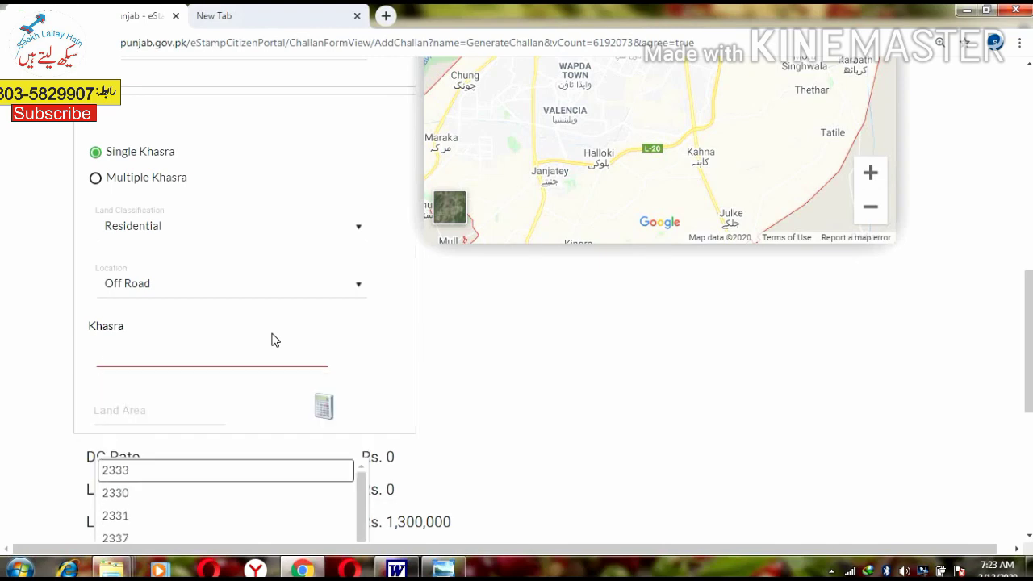
{"action": "type", "text": "2339"}
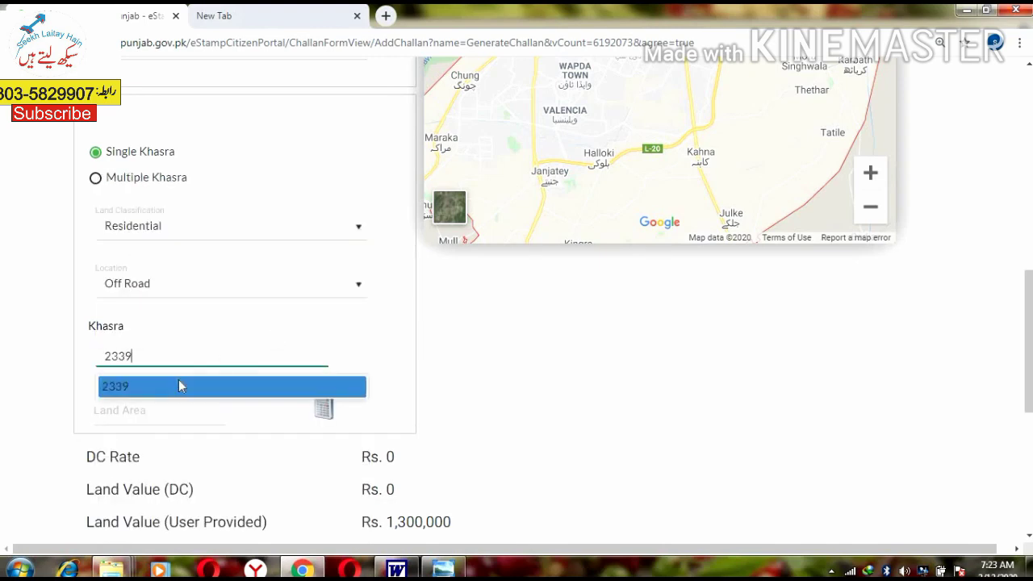
{"action": "left_click", "coordinate": [179, 385]}
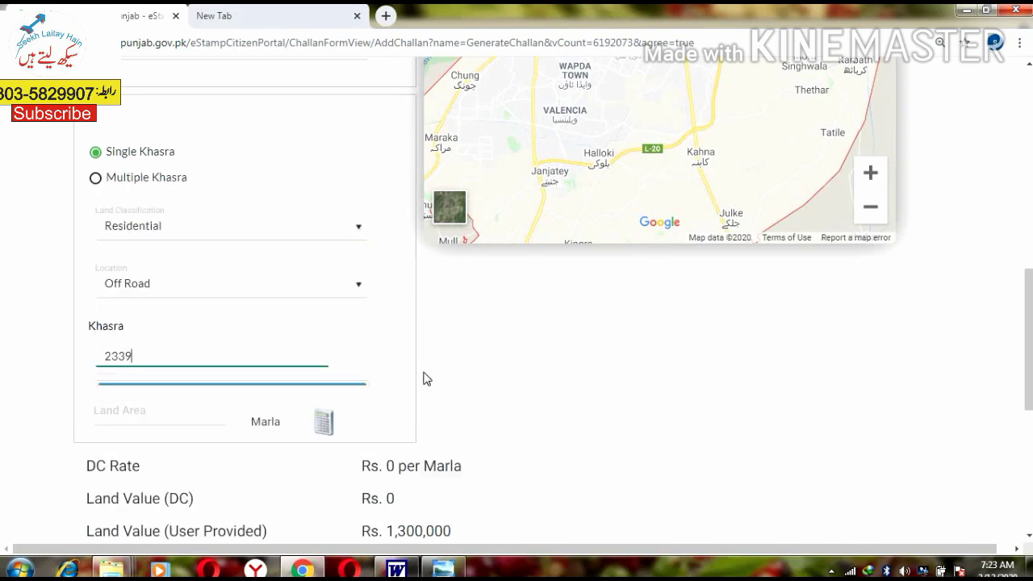
Step: Check the scanned record, then enter a land area of 13.5 Marla for khasra 2339
{"action": "left_click", "coordinate": [144, 411]}
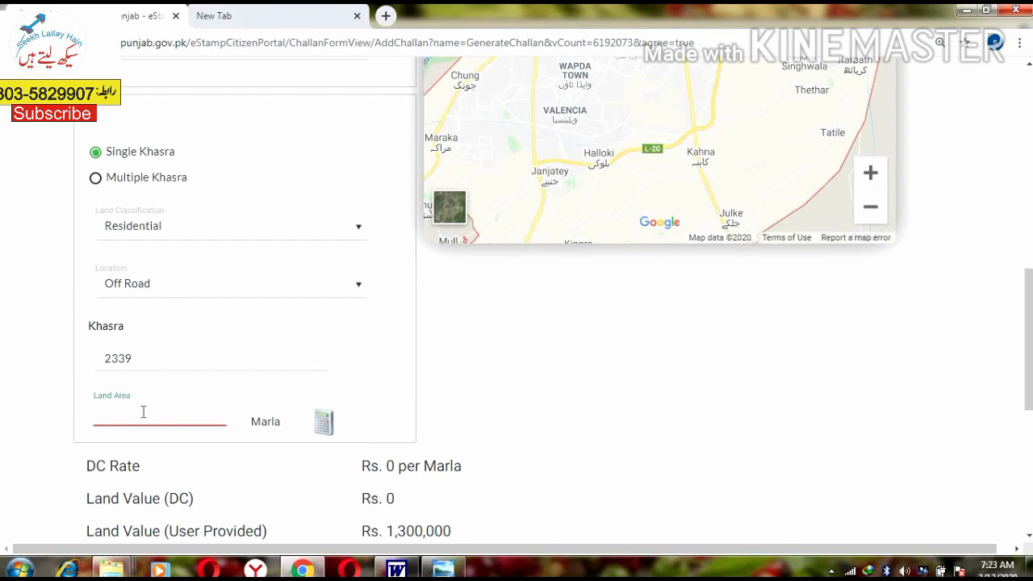
{"action": "key", "text": "alt+Tab"}
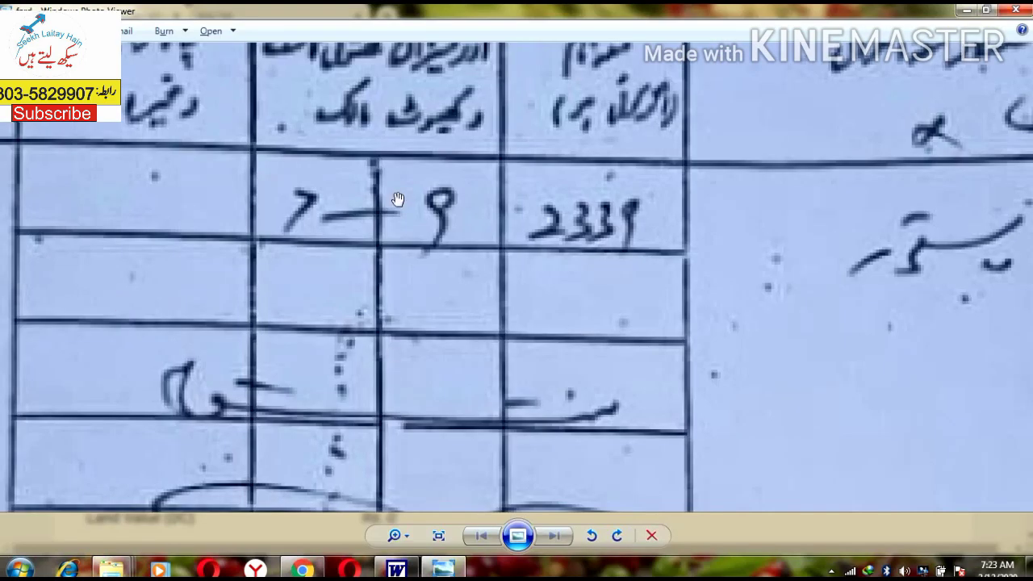
{"action": "left_click_drag", "start_coordinate": [396, 202], "coordinate": [397, 182]}
{"action": "scroll", "coordinate": [311, 402], "scroll_direction": "down", "scroll_amount": 5}
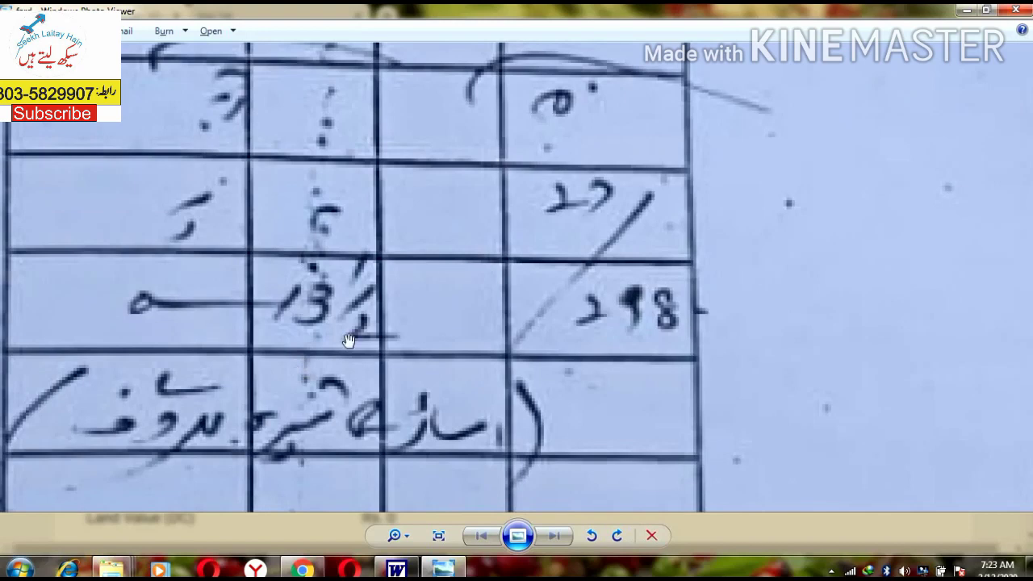
{"action": "key", "text": "alt+Tab"}
{"action": "type", "text": "1"}
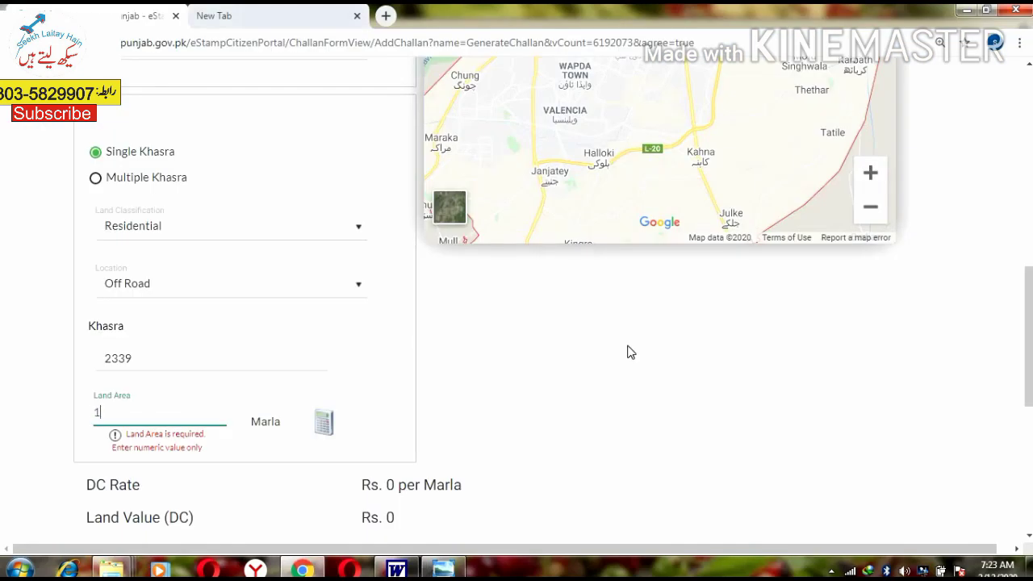
{"action": "type", "text": "3.5"}
{"action": "left_click", "coordinate": [516, 440]}
{"action": "scroll", "coordinate": [573, 431], "scroll_direction": "down", "scroll_amount": 2}
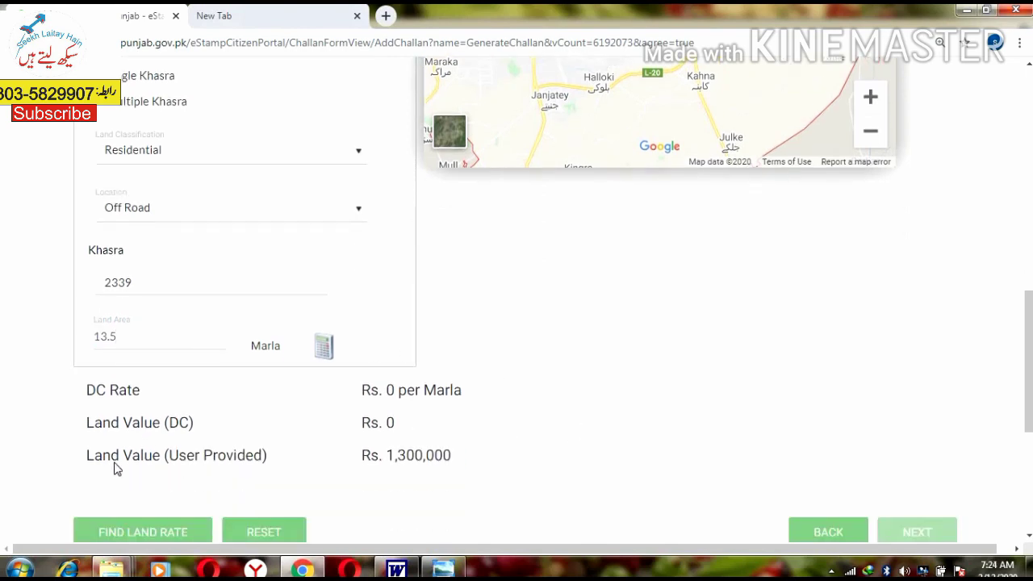
{"action": "double_click", "coordinate": [115, 462]}
{"action": "left_click", "coordinate": [284, 462], "text": "shift"}
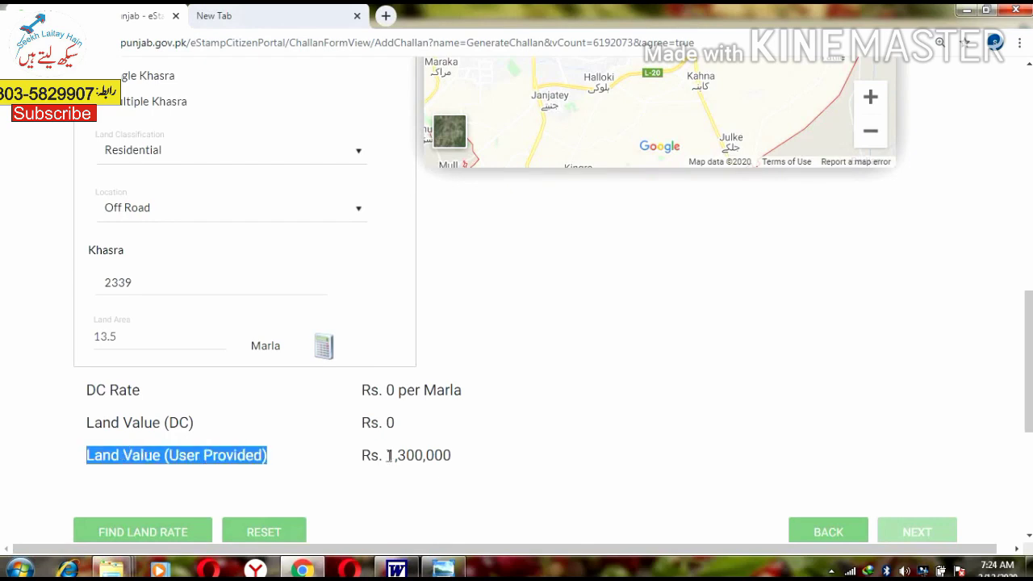
{"action": "left_click_drag", "start_coordinate": [387, 456], "coordinate": [453, 461]}
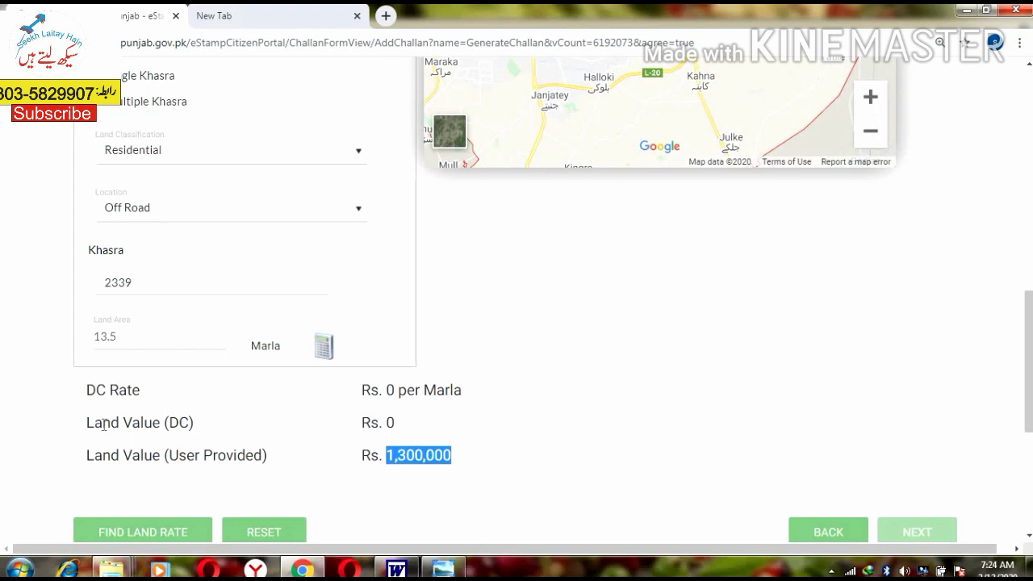
{"action": "left_click_drag", "start_coordinate": [103, 425], "coordinate": [194, 425]}
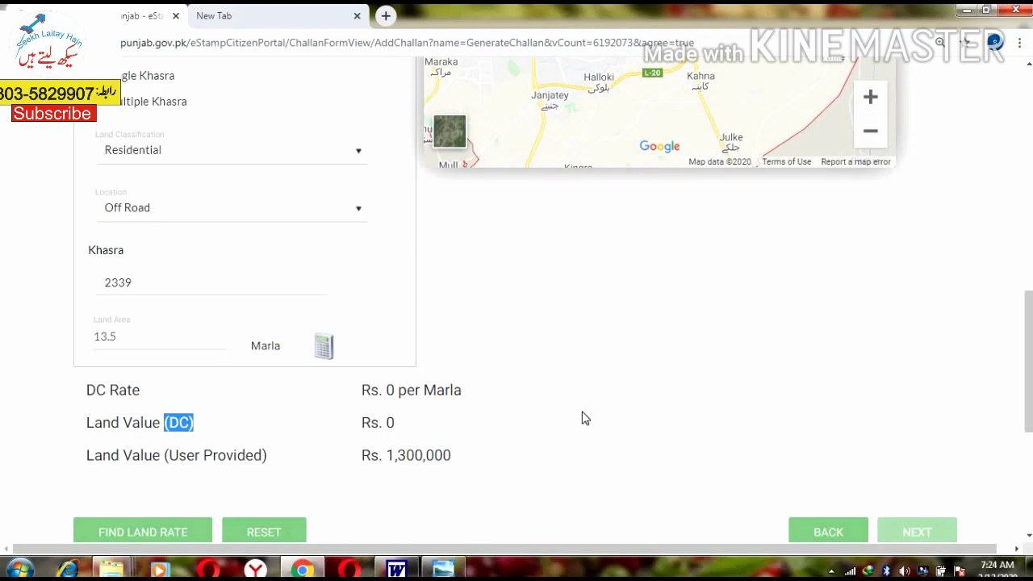
{"action": "scroll", "coordinate": [513, 417], "scroll_direction": "down", "scroll_amount": 1}
{"action": "scroll", "coordinate": [513, 418], "scroll_direction": "down", "scroll_amount": 1}
{"action": "left_click_drag", "start_coordinate": [402, 349], "coordinate": [367, 349]}
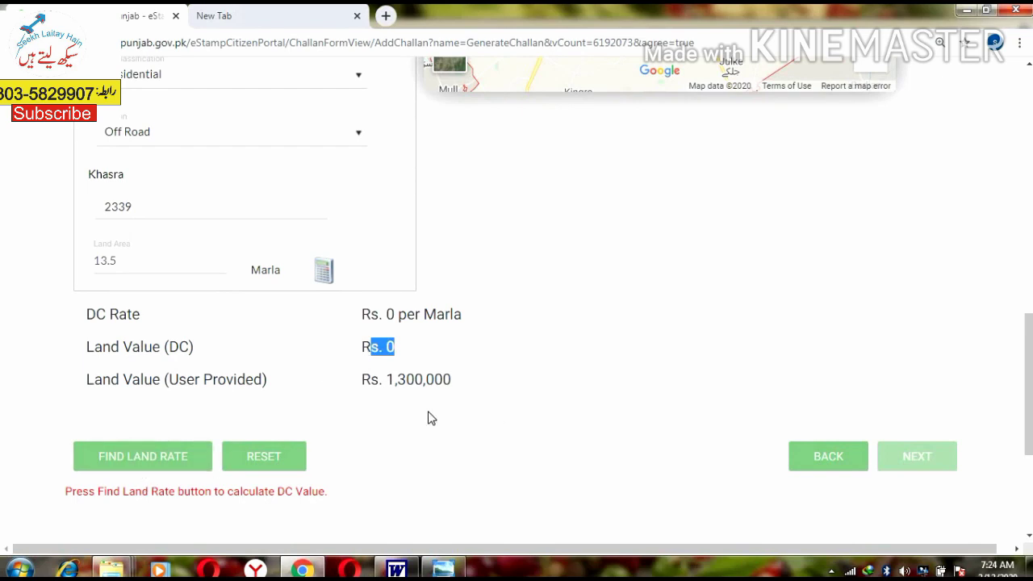
{"action": "left_click", "coordinate": [148, 460]}
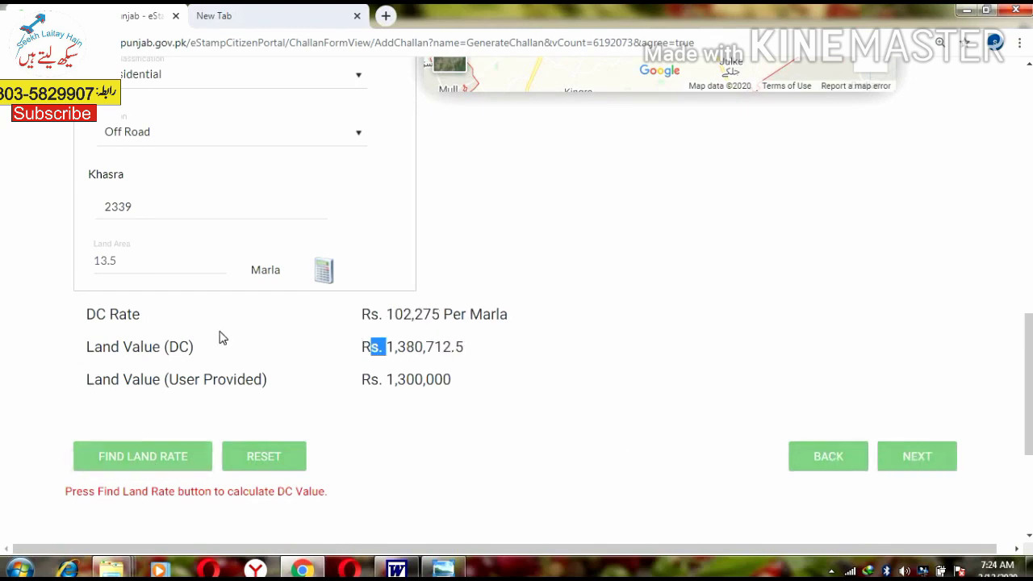
{"action": "left_click_drag", "start_coordinate": [110, 314], "coordinate": [126, 314]}
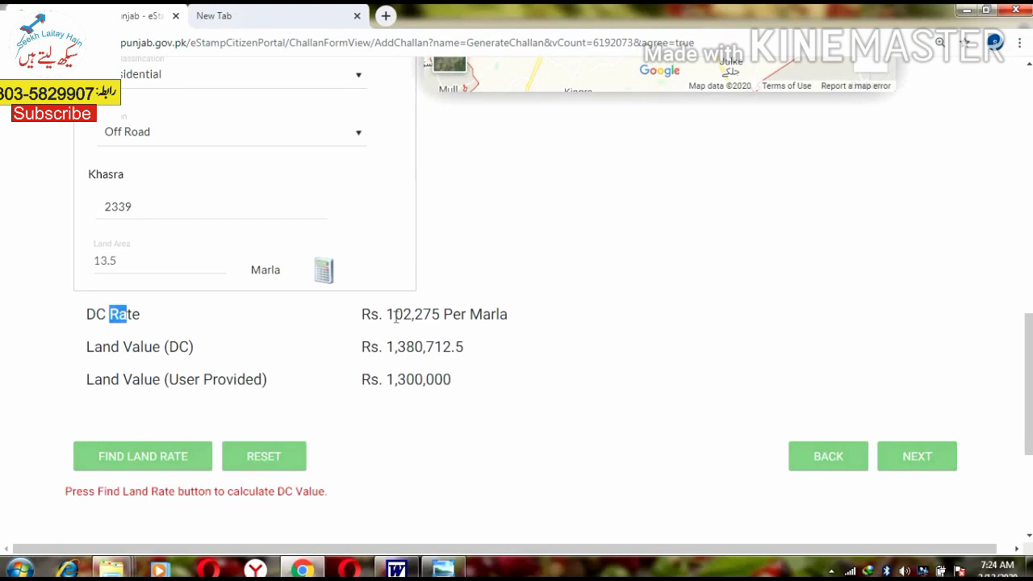
{"action": "left_click_drag", "start_coordinate": [394, 316], "coordinate": [415, 317]}
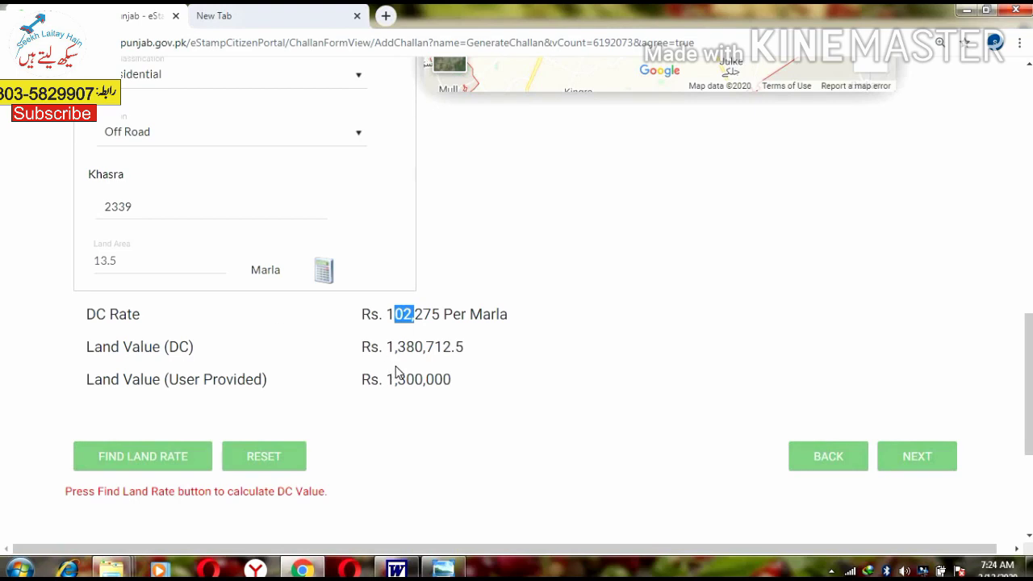
{"action": "left_click_drag", "start_coordinate": [387, 346], "coordinate": [481, 356]}
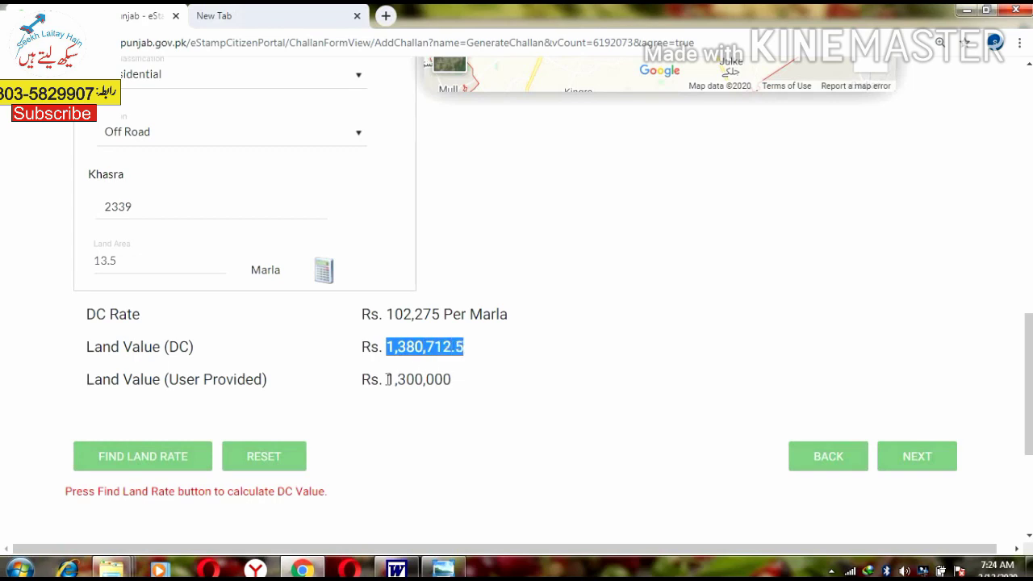
{"action": "left_click_drag", "start_coordinate": [388, 380], "coordinate": [456, 385]}
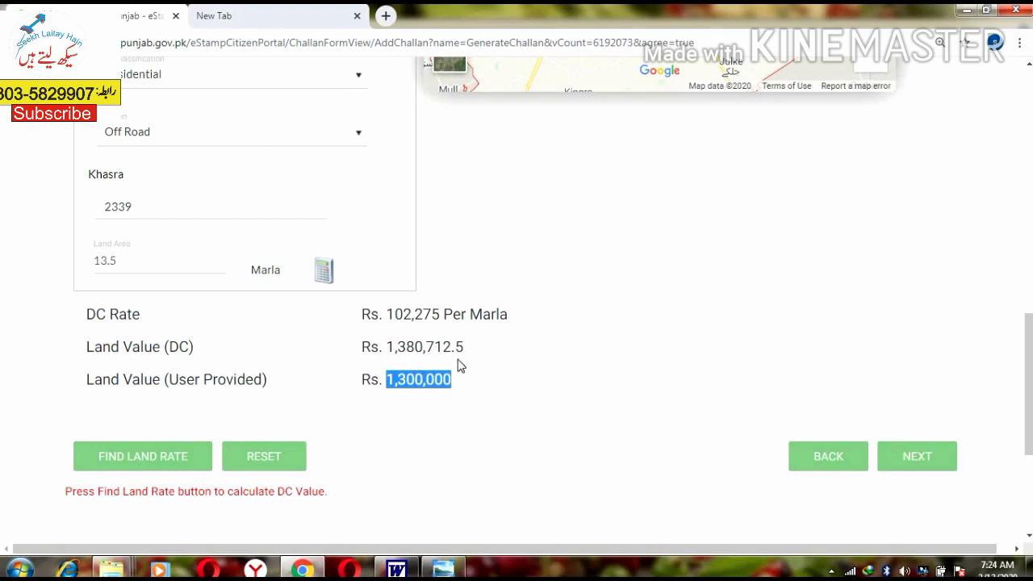
{"action": "left_click_drag", "start_coordinate": [379, 379], "coordinate": [468, 384]}
{"action": "left_click_drag", "start_coordinate": [385, 347], "coordinate": [467, 348]}
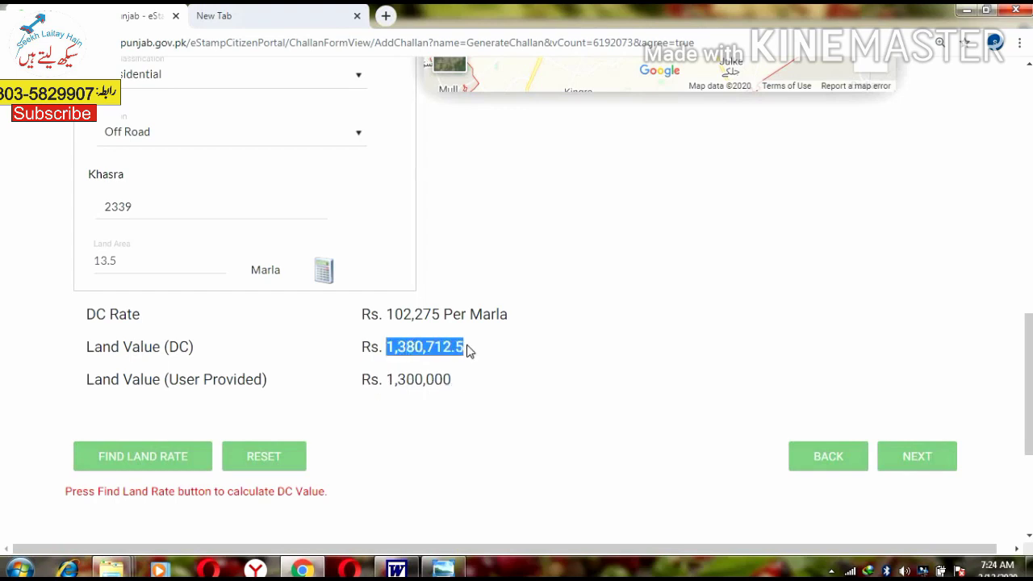
{"action": "left_click", "coordinate": [414, 384]}
{"action": "left_click_drag", "start_coordinate": [392, 379], "coordinate": [465, 385]}
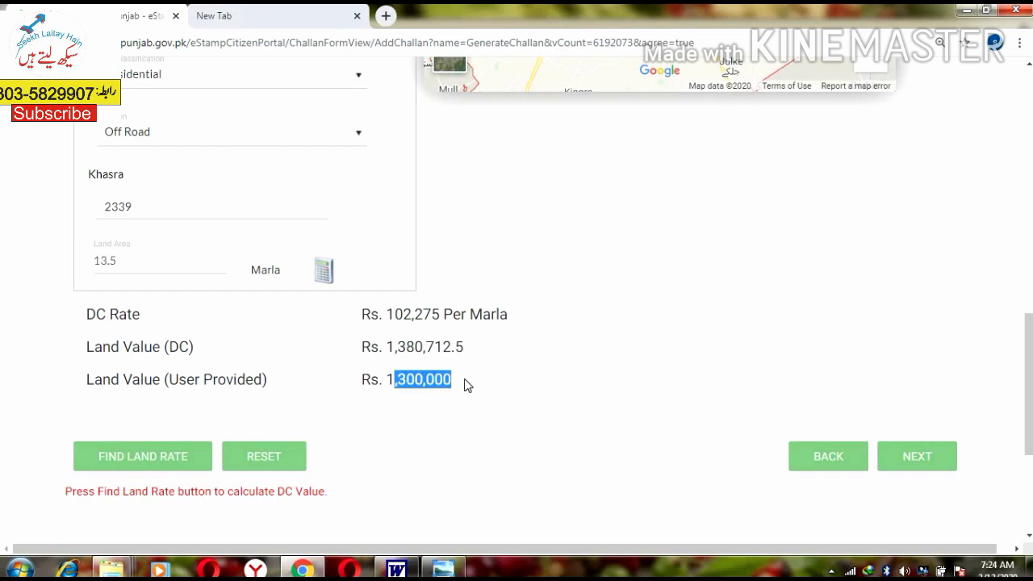
{"action": "left_click", "coordinate": [409, 380]}
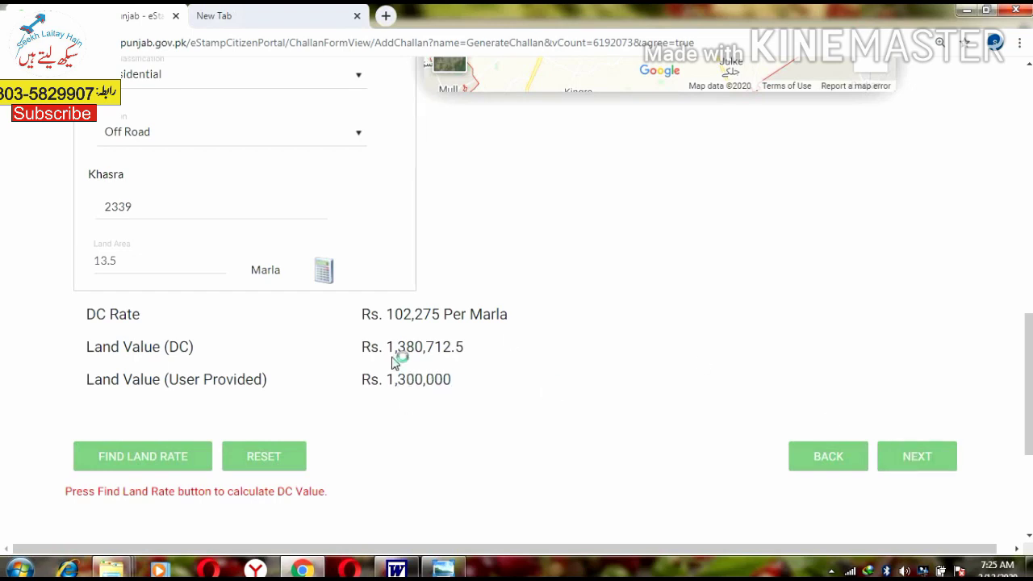
{"action": "left_click_drag", "start_coordinate": [387, 346], "coordinate": [477, 353]}
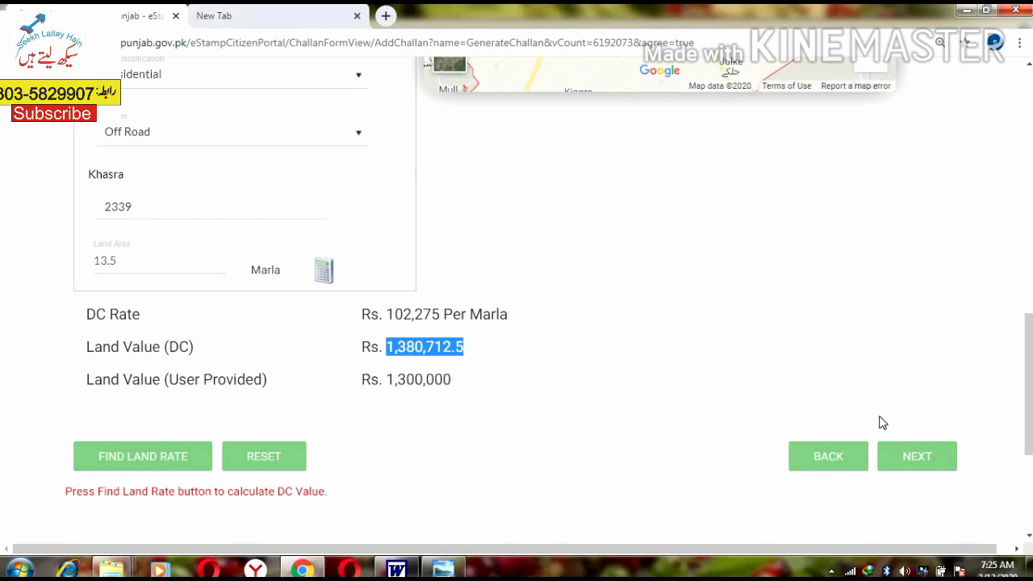
Step: Confirm stamp duty on the DC valuation: Rs. 69,037 plus Rs. 1,000 additional
{"action": "left_click", "coordinate": [912, 457]}
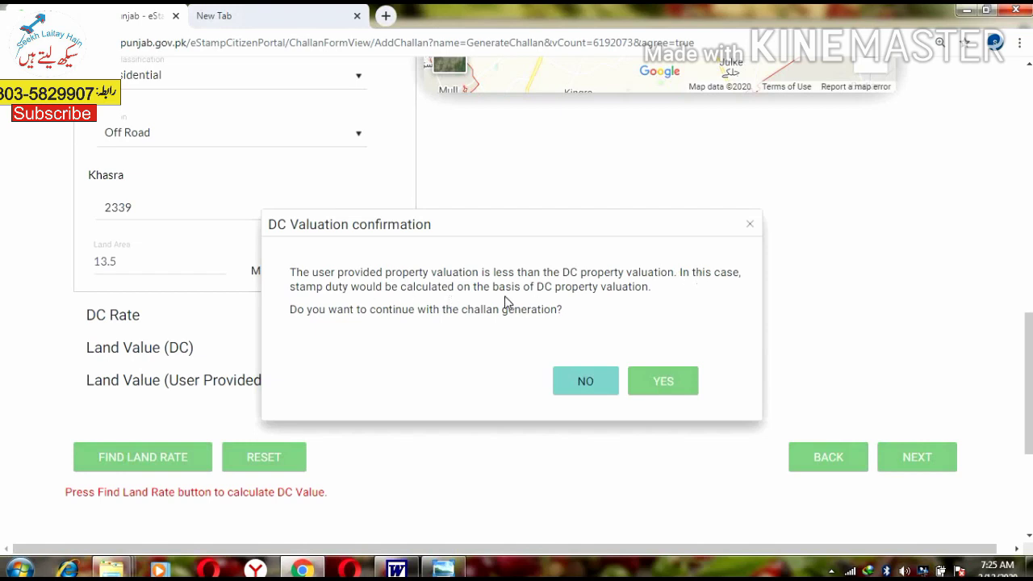
{"action": "left_click_drag", "start_coordinate": [560, 288], "coordinate": [653, 300]}
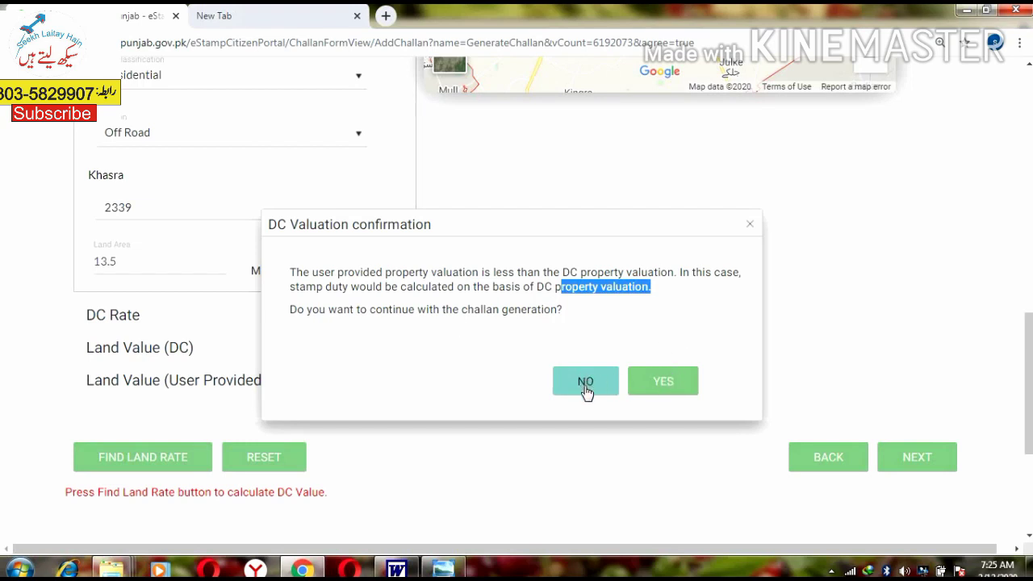
{"action": "left_click", "coordinate": [663, 381]}
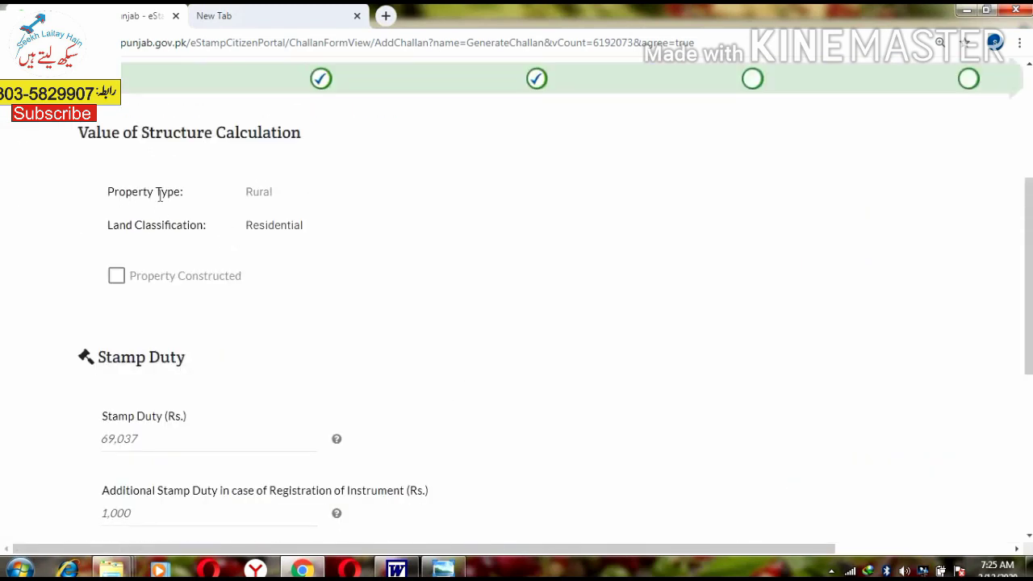
{"action": "left_click_drag", "start_coordinate": [126, 193], "coordinate": [174, 194]}
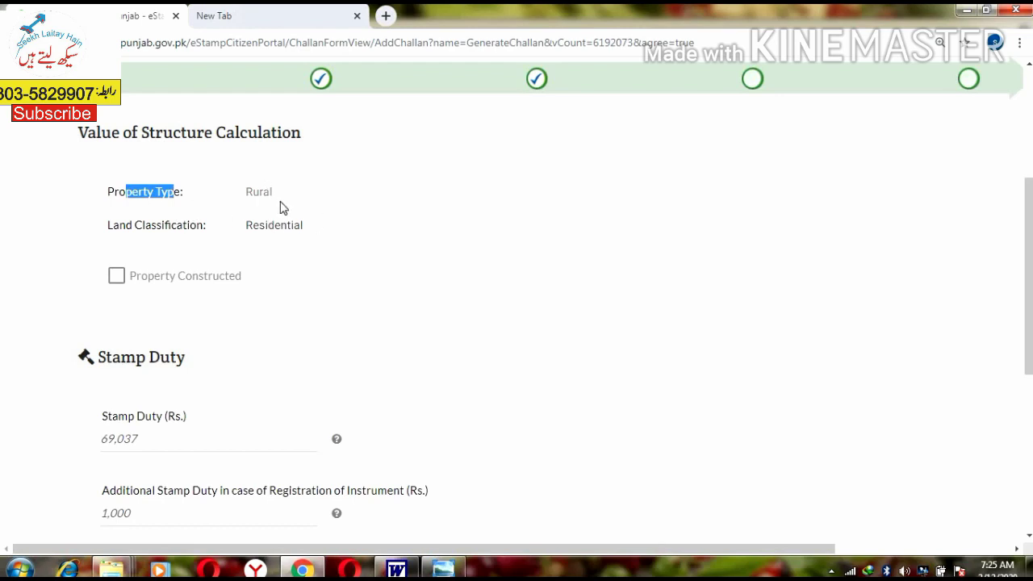
{"action": "left_click_drag", "start_coordinate": [250, 192], "coordinate": [270, 192]}
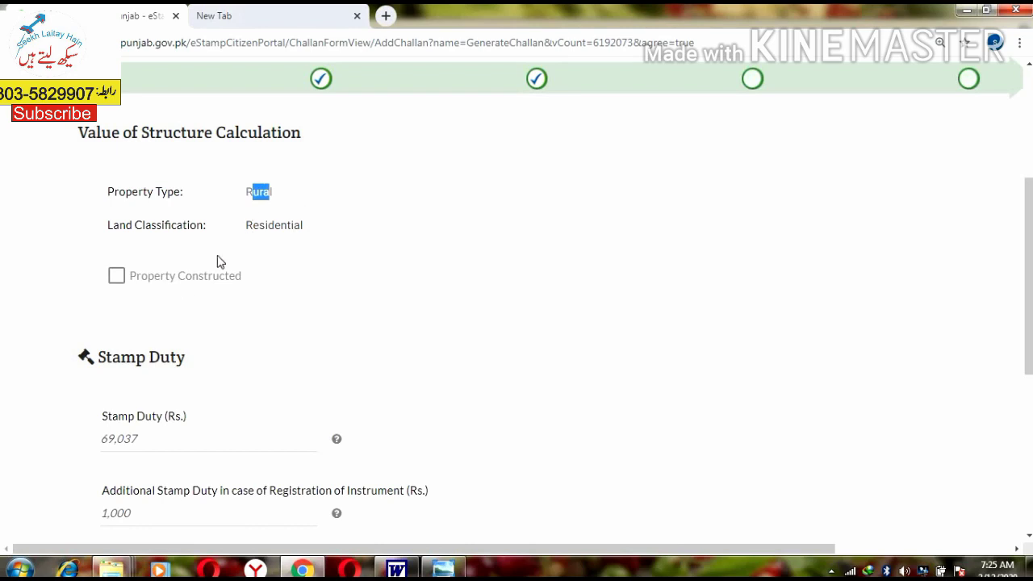
{"action": "scroll", "coordinate": [119, 217], "scroll_direction": "down", "scroll_amount": 1}
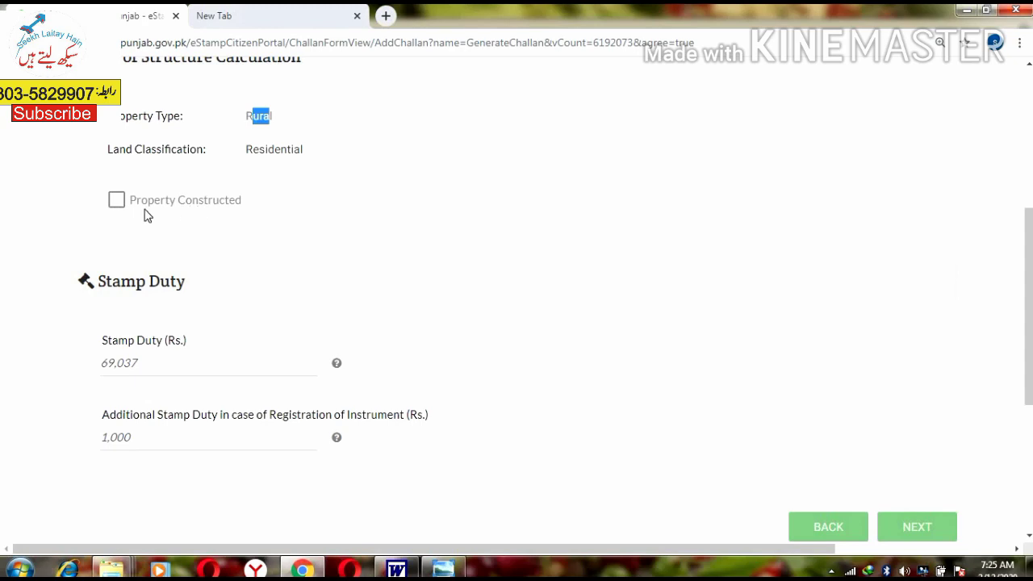
{"action": "scroll", "coordinate": [150, 264], "scroll_direction": "down", "scroll_amount": 3}
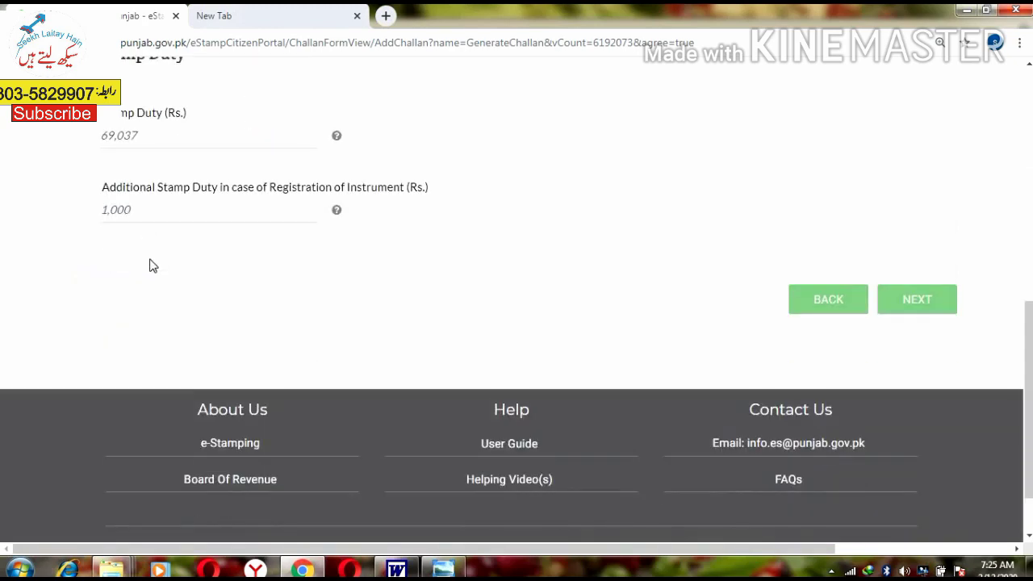
{"action": "scroll", "coordinate": [150, 265], "scroll_direction": "up", "scroll_amount": 3}
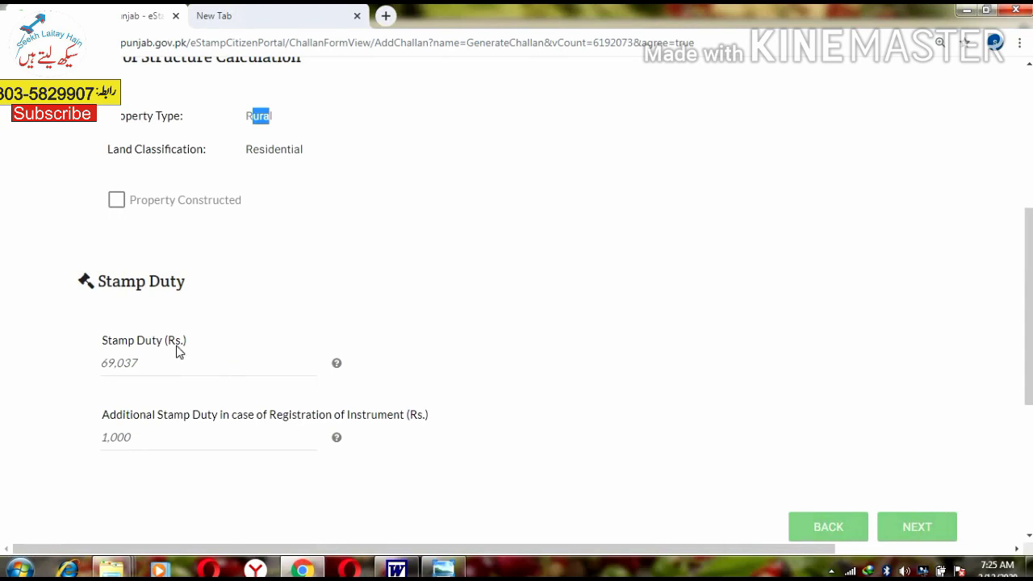
{"action": "left_click_drag", "start_coordinate": [100, 345], "coordinate": [279, 351]}
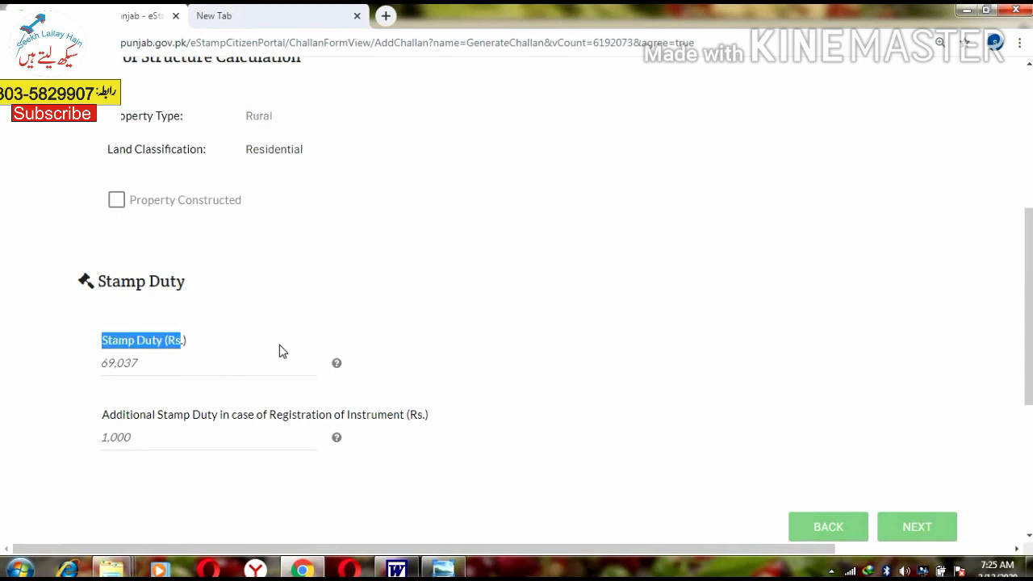
{"action": "key", "text": "ctrl+plus"}
{"action": "key", "text": "ctrl+plus"}
{"action": "scroll", "coordinate": [274, 440], "scroll_direction": "down", "scroll_amount": 1}
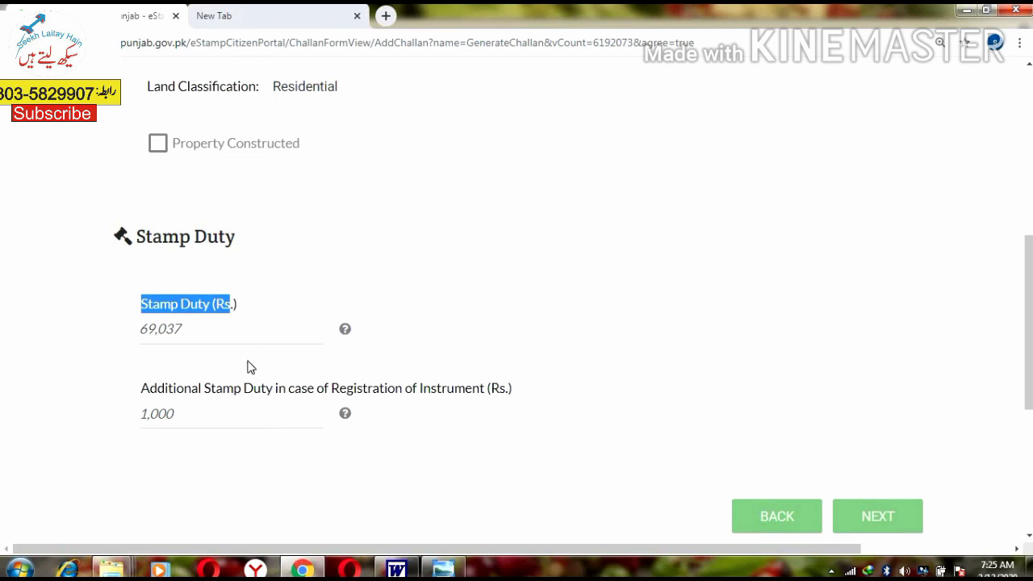
{"action": "scroll", "coordinate": [247, 376], "scroll_direction": "down", "scroll_amount": 1}
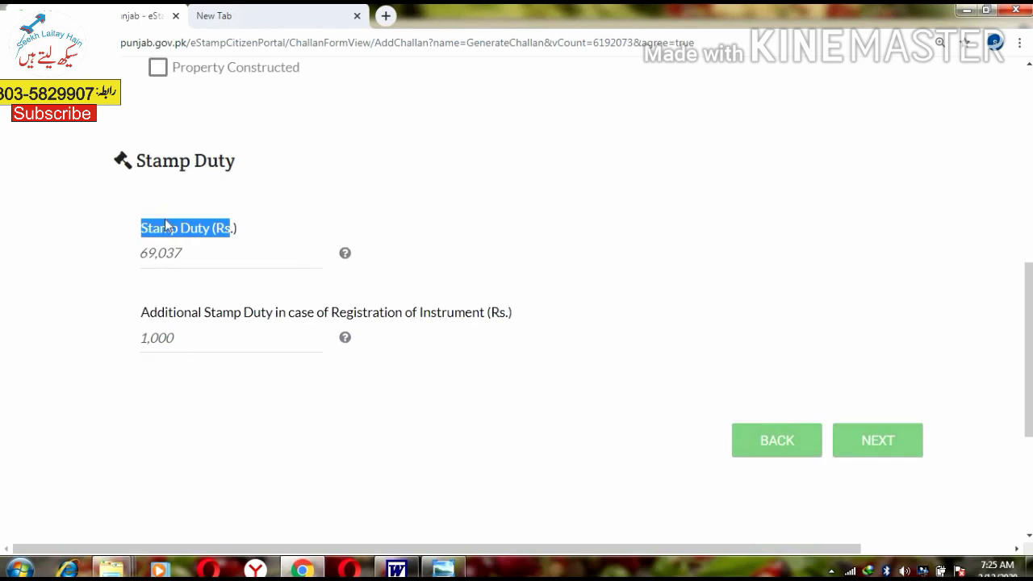
{"action": "left_click_drag", "start_coordinate": [166, 229], "coordinate": [223, 279]}
{"action": "left_click_drag", "start_coordinate": [169, 313], "coordinate": [247, 313]}
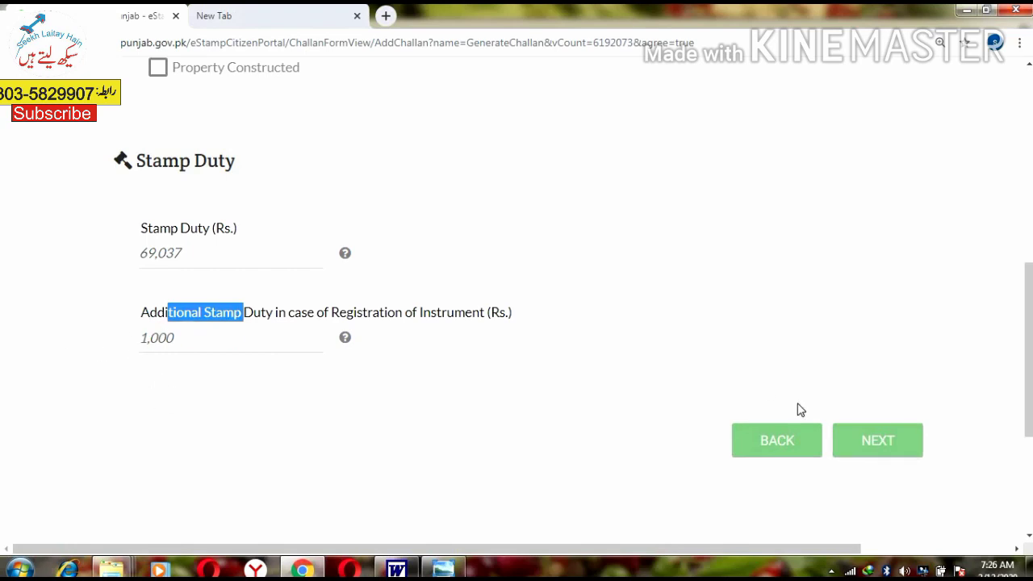
Step: Submit the structure value step and review stamp duty Rs. 69,037 and additional Rs. 1,000
{"action": "left_click", "coordinate": [878, 447]}
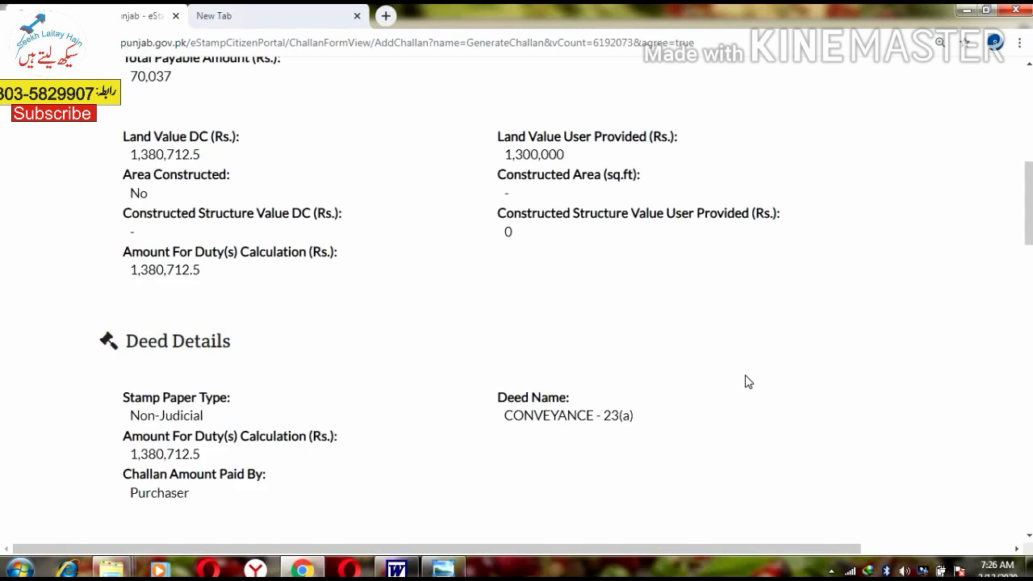
{"action": "scroll", "coordinate": [323, 449], "scroll_direction": "down", "scroll_amount": 2}
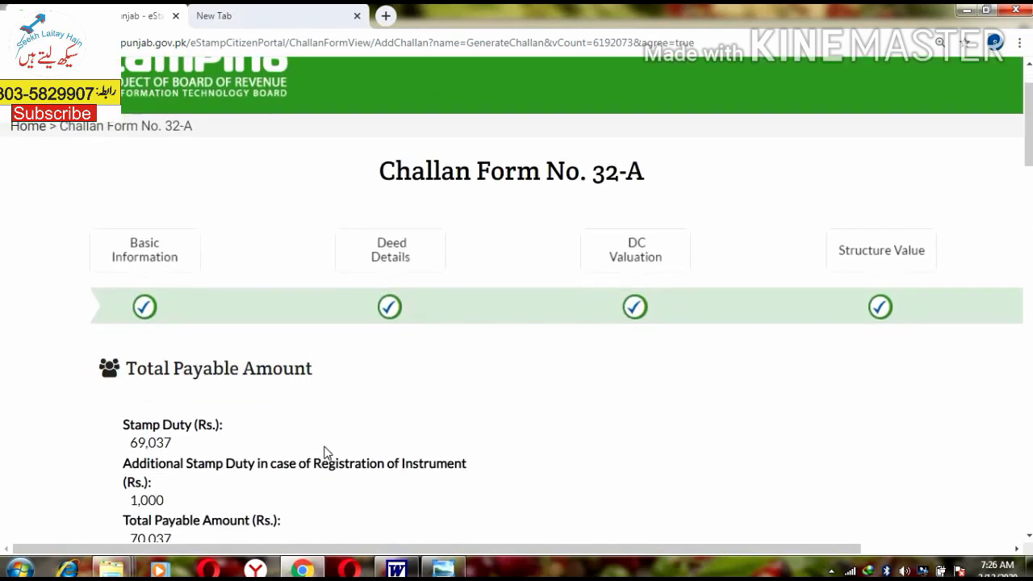
{"action": "scroll", "coordinate": [323, 450], "scroll_direction": "down", "scroll_amount": 3}
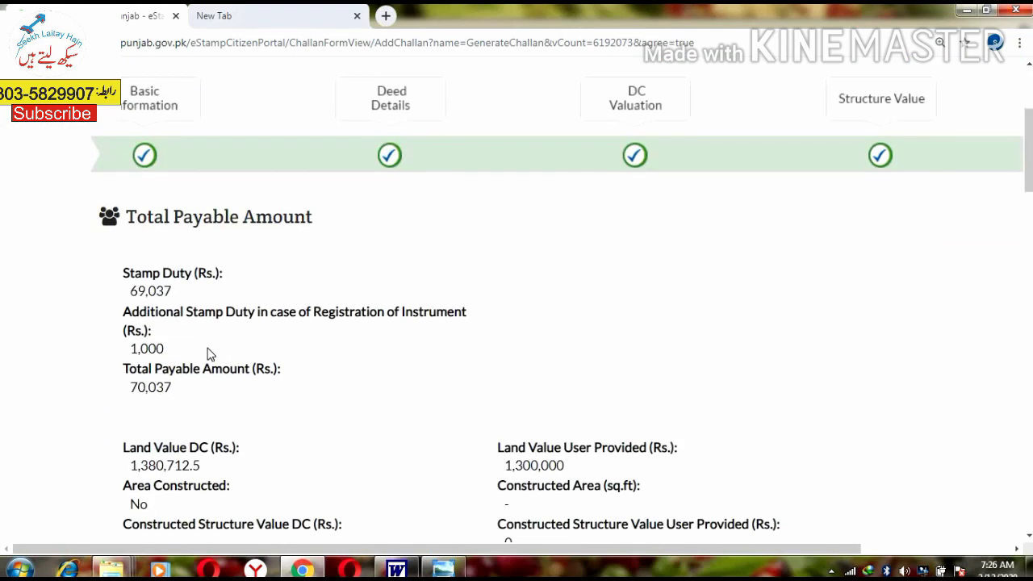
{"action": "mouse_move", "coordinate": [204, 293]}
{"action": "left_mouse_down"}
{"action": "mouse_move", "coordinate": [144, 272]}
{"action": "mouse_move", "coordinate": [198, 295]}
{"action": "left_mouse_up"}
{"action": "left_click", "coordinate": [163, 269]}
{"action": "left_click_drag", "start_coordinate": [137, 347], "coordinate": [201, 352]}
{"action": "scroll", "coordinate": [201, 353], "scroll_direction": "down", "scroll_amount": 1}
Step: Compare DC land value 1,380,712.5 with the provided 1,300,000 and the 1,380,712.5 duty amount
{"action": "left_click_drag", "start_coordinate": [137, 311], "coordinate": [163, 313]}
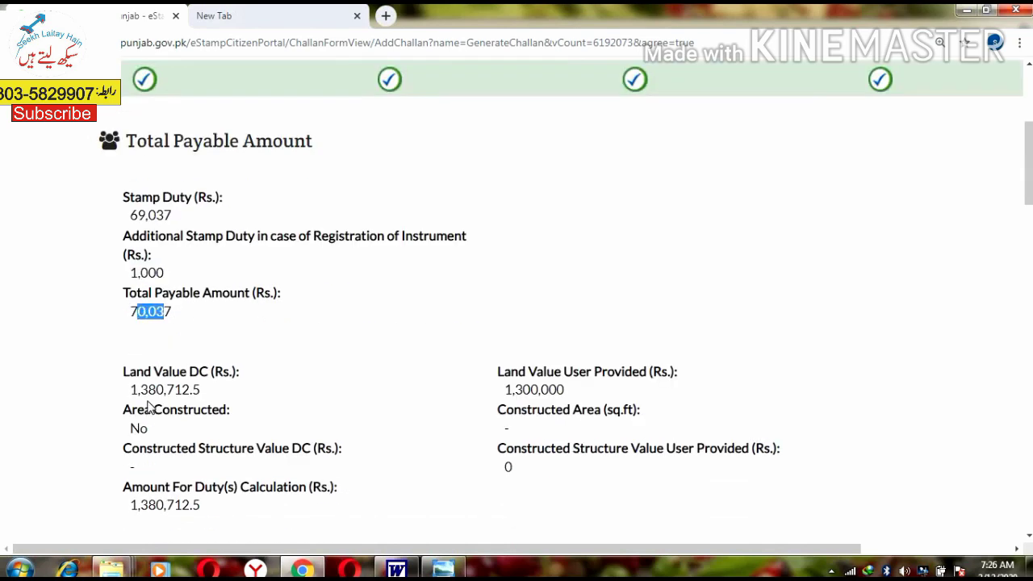
{"action": "left_click_drag", "start_coordinate": [129, 372], "coordinate": [219, 379]}
{"action": "left_click_drag", "start_coordinate": [132, 389], "coordinate": [203, 390]}
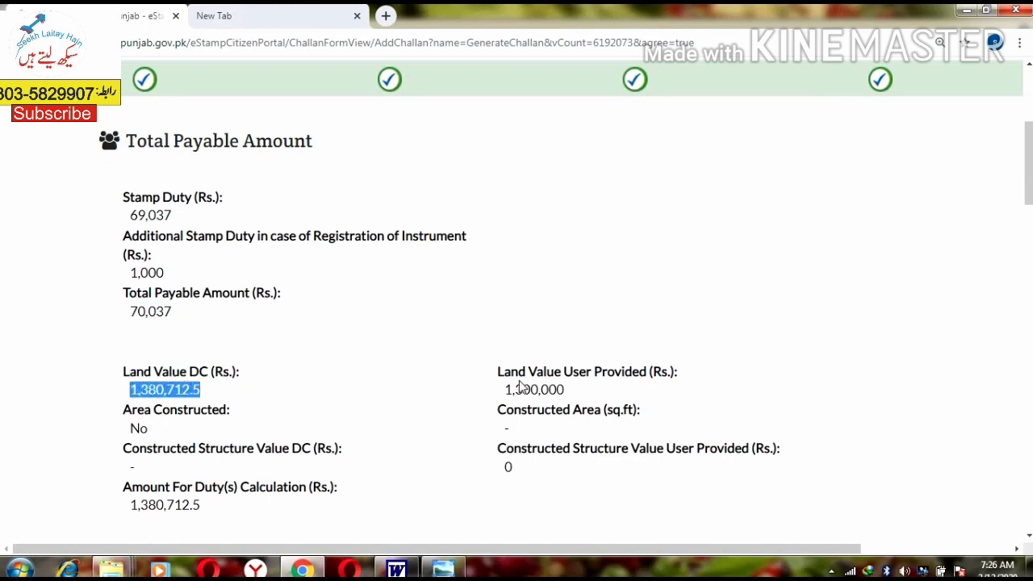
{"action": "left_click_drag", "start_coordinate": [505, 389], "coordinate": [567, 392]}
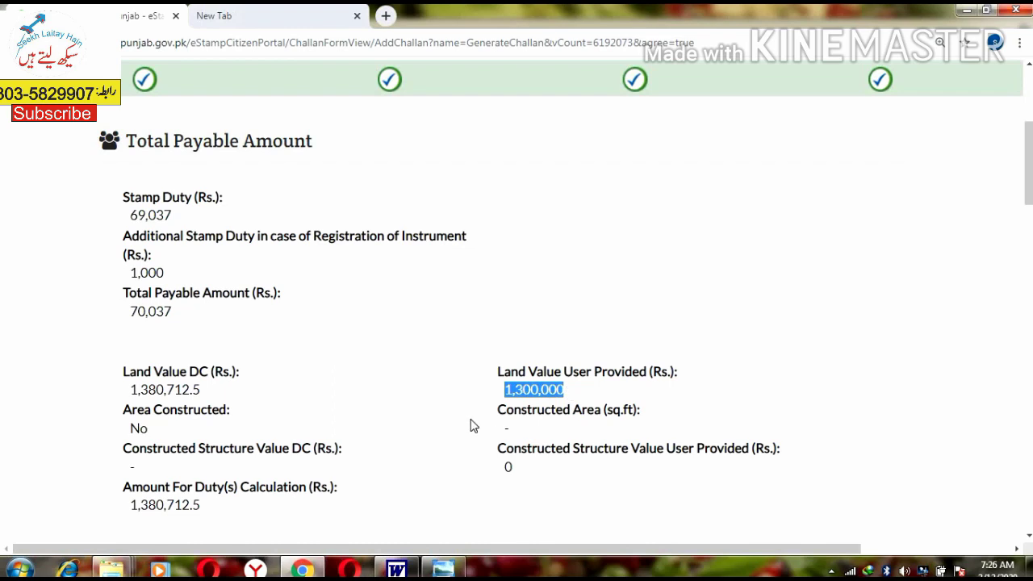
{"action": "scroll", "coordinate": [166, 380], "scroll_direction": "down", "scroll_amount": 1}
{"action": "left_click", "coordinate": [155, 355]}
{"action": "double_click", "coordinate": [158, 356]}
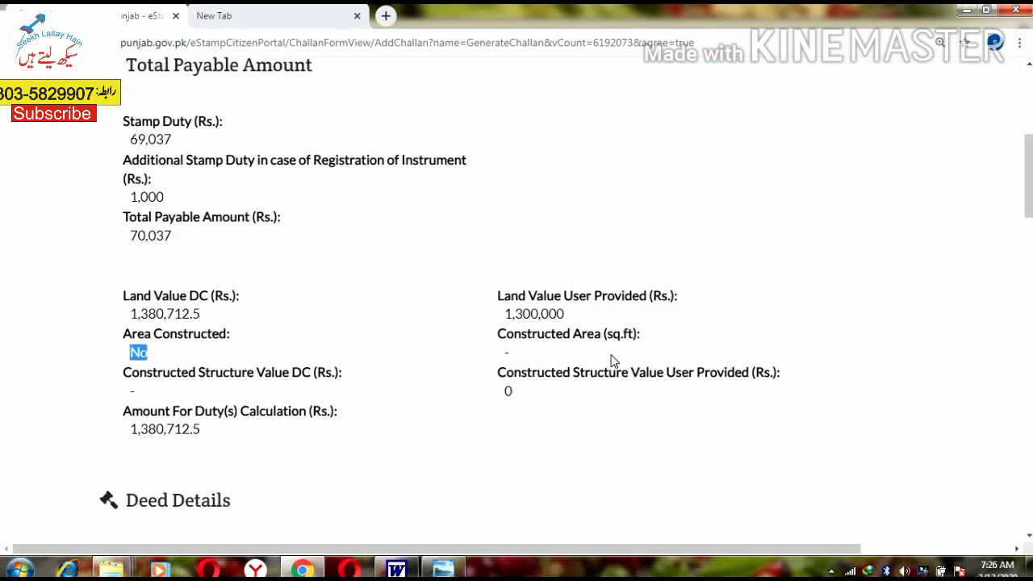
{"action": "left_click_drag", "start_coordinate": [207, 372], "coordinate": [327, 376]}
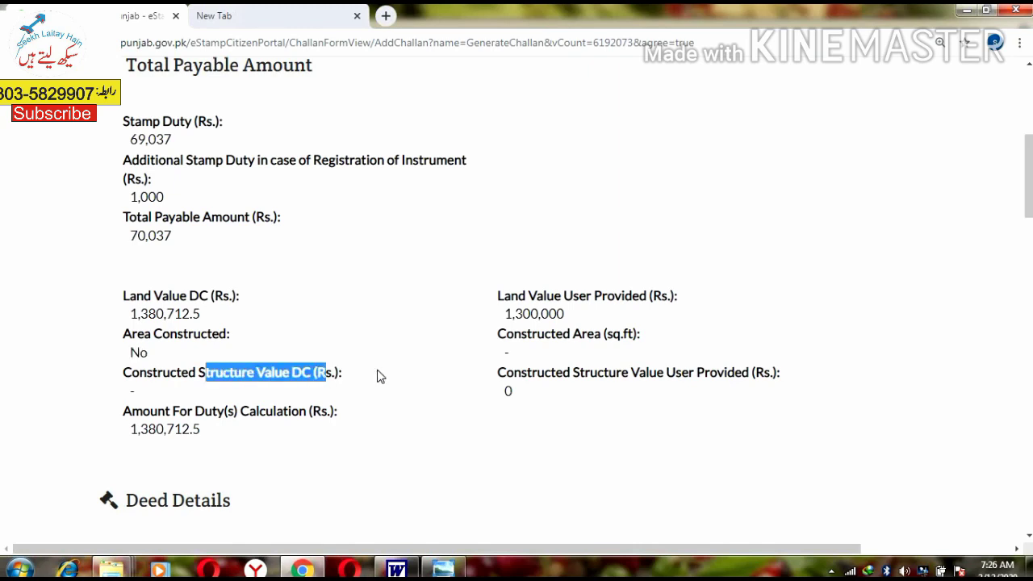
{"action": "scroll", "coordinate": [177, 355], "scroll_direction": "down", "scroll_amount": 1}
{"action": "left_click_drag", "start_coordinate": [159, 350], "coordinate": [267, 350]}
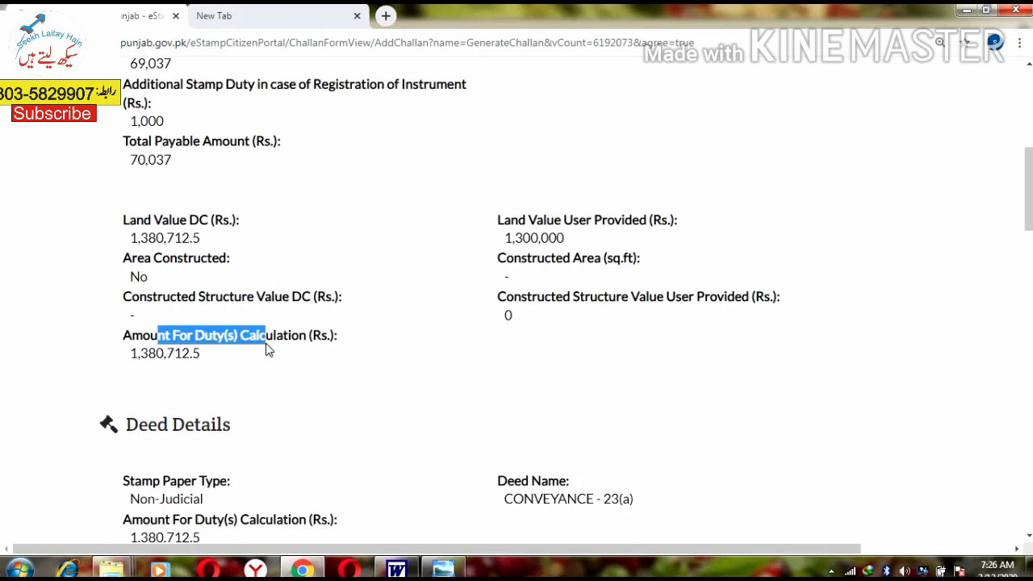
{"action": "left_click_drag", "start_coordinate": [131, 353], "coordinate": [208, 357]}
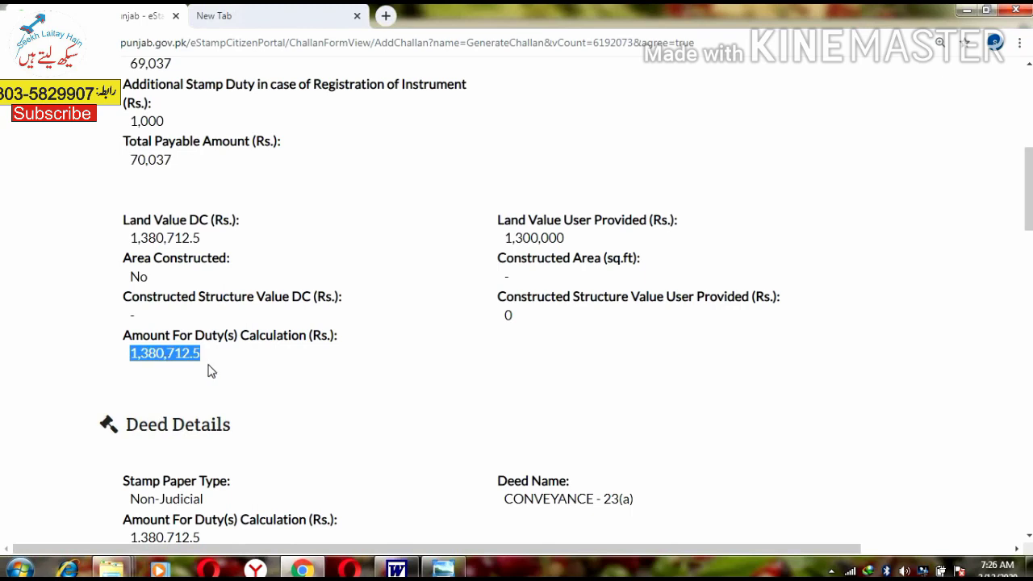
{"action": "scroll", "coordinate": [149, 217], "scroll_direction": "down", "scroll_amount": 3}
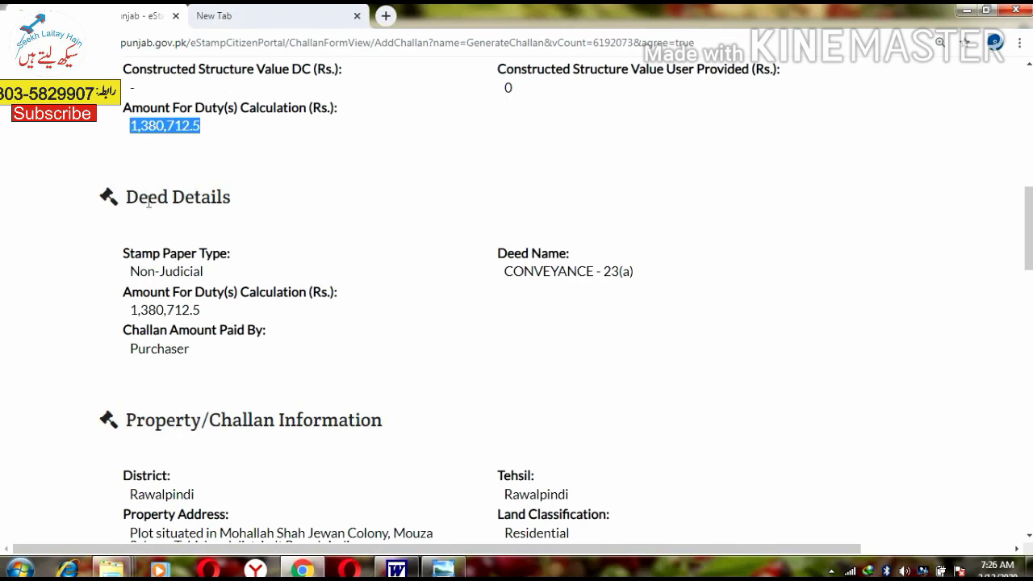
{"action": "left_click_drag", "start_coordinate": [148, 203], "coordinate": [272, 207]}
{"action": "left_click", "coordinate": [611, 271]}
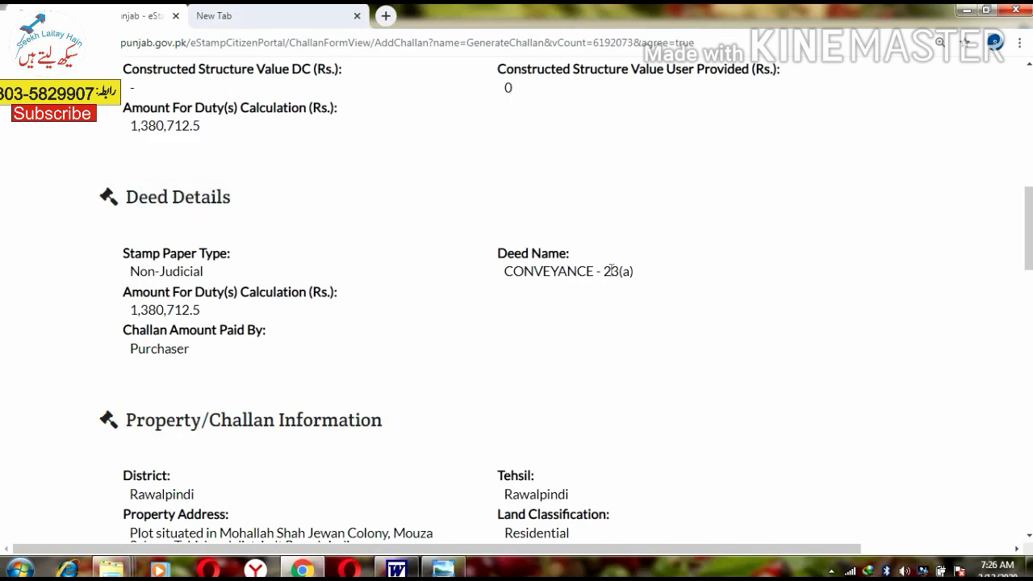
{"action": "left_click_drag", "start_coordinate": [635, 271], "coordinate": [505, 272]}
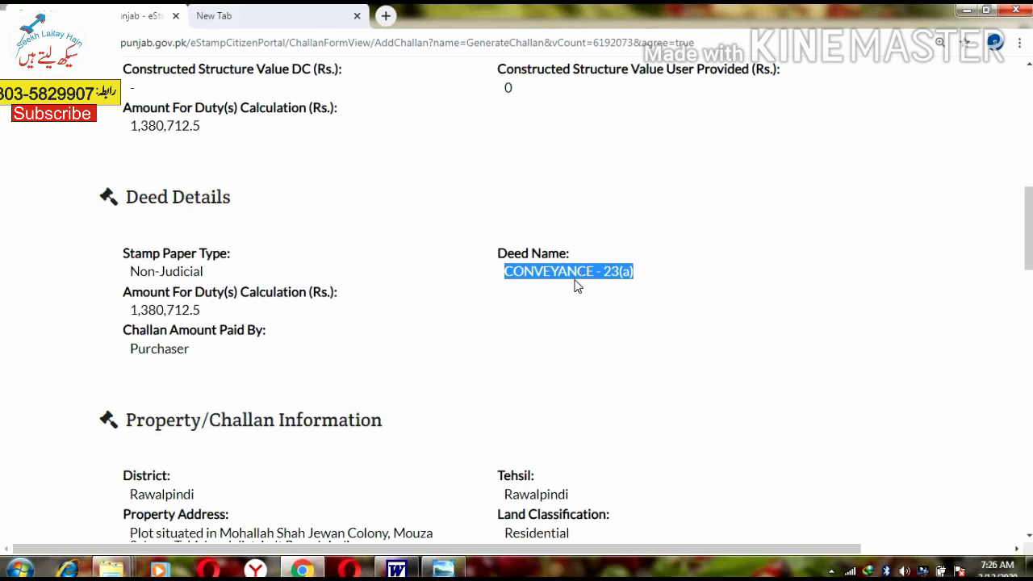
{"action": "left_click", "coordinate": [558, 292]}
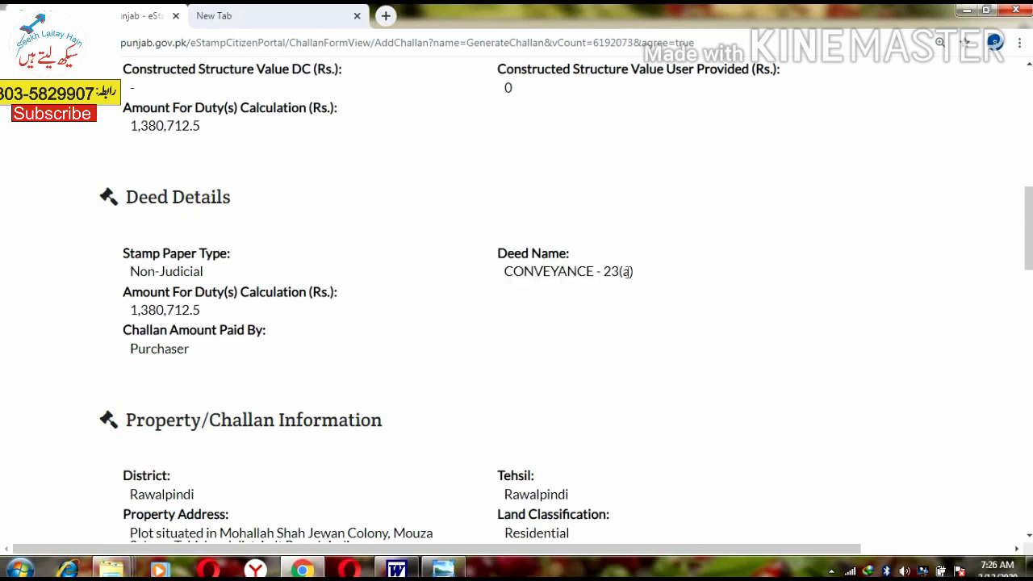
{"action": "left_click_drag", "start_coordinate": [627, 272], "coordinate": [610, 272]}
{"action": "left_click_drag", "start_coordinate": [141, 255], "coordinate": [233, 261]}
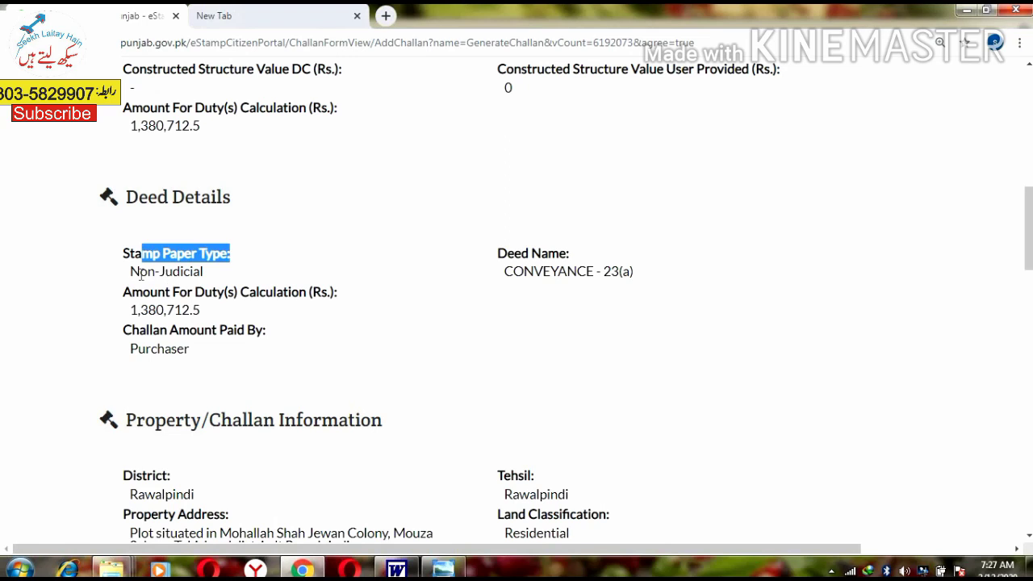
{"action": "left_click_drag", "start_coordinate": [139, 271], "coordinate": [179, 272]}
{"action": "left_click_drag", "start_coordinate": [130, 309], "coordinate": [215, 305]}
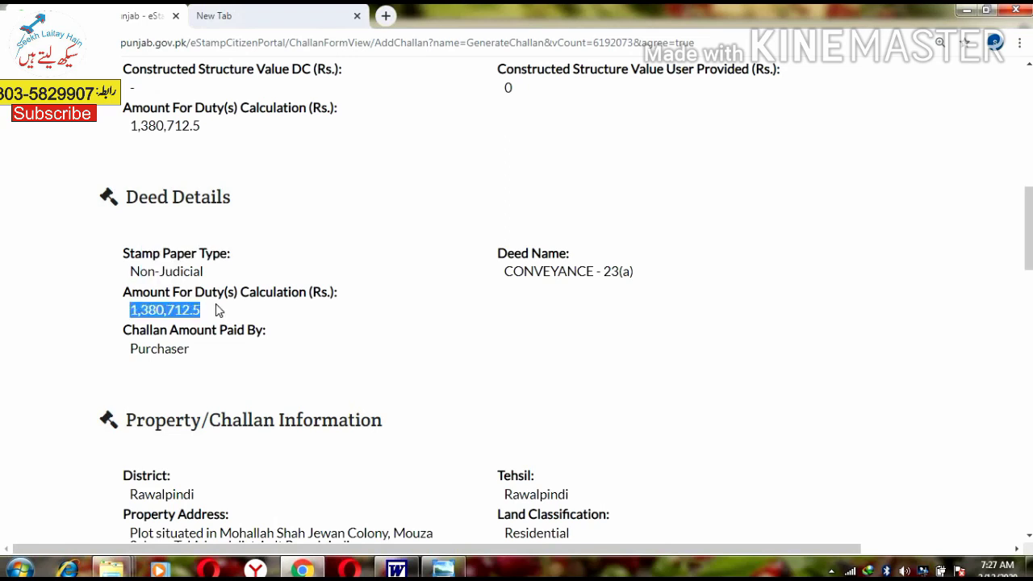
{"action": "scroll", "coordinate": [171, 293], "scroll_direction": "down", "scroll_amount": 1}
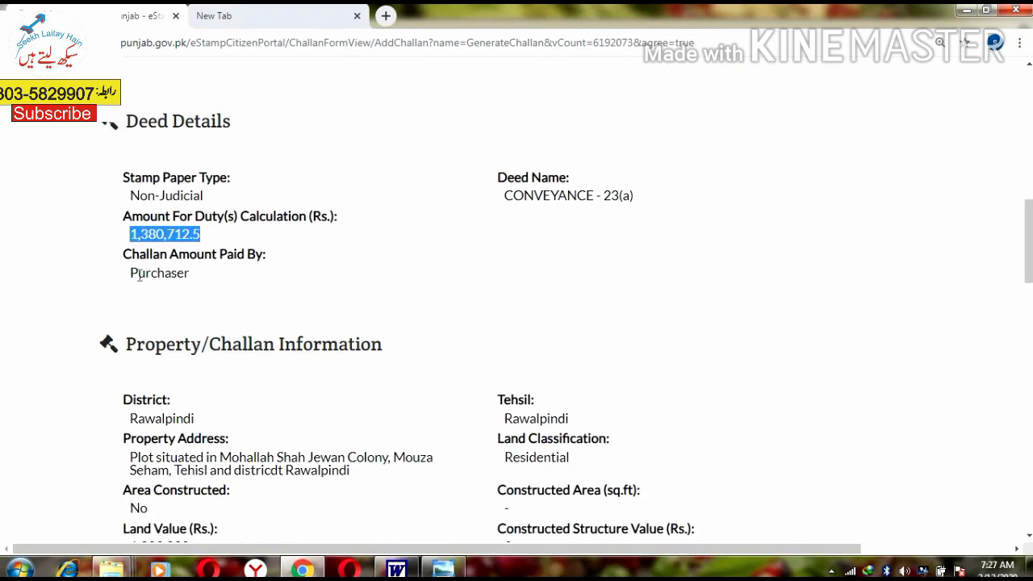
{"action": "left_click_drag", "start_coordinate": [138, 273], "coordinate": [172, 272]}
{"action": "scroll", "coordinate": [234, 294], "scroll_direction": "down", "scroll_amount": 1}
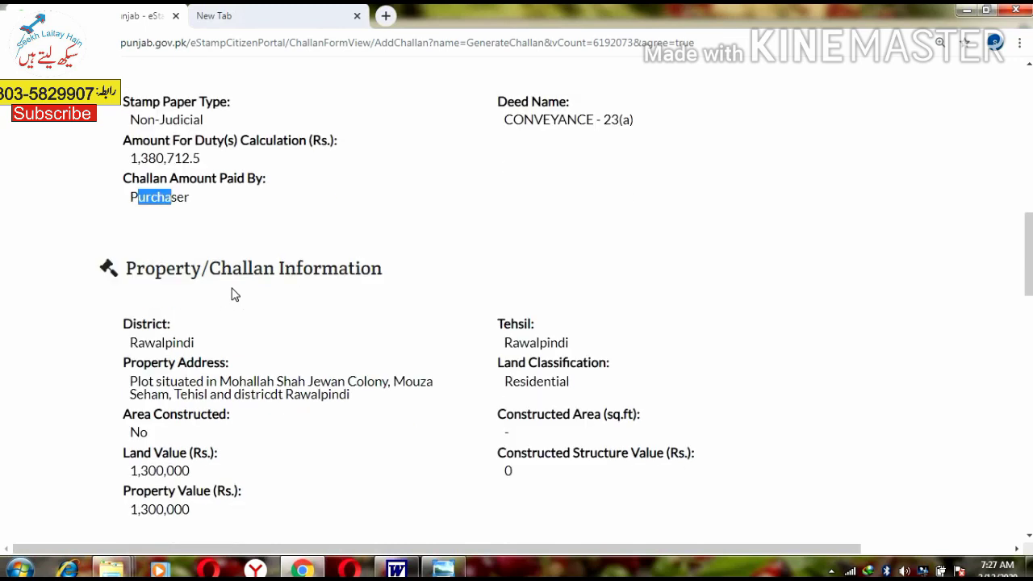
{"action": "scroll", "coordinate": [231, 295], "scroll_direction": "down", "scroll_amount": 1}
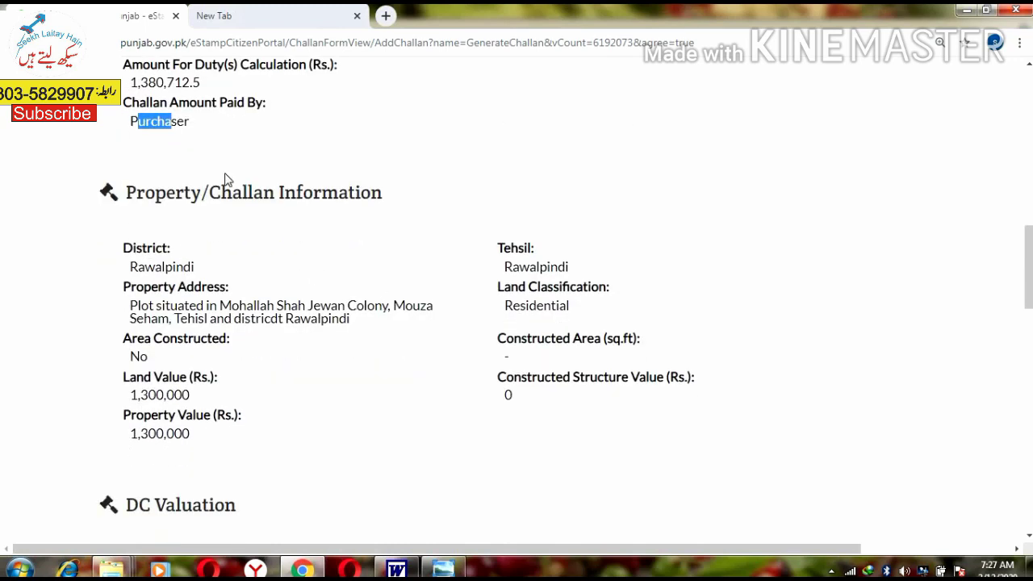
{"action": "left_click_drag", "start_coordinate": [151, 267], "coordinate": [166, 266]}
{"action": "left_click_drag", "start_coordinate": [504, 266], "coordinate": [520, 267]}
{"action": "left_click_drag", "start_coordinate": [140, 295], "coordinate": [543, 305]}
{"action": "left_click", "coordinate": [543, 305]}
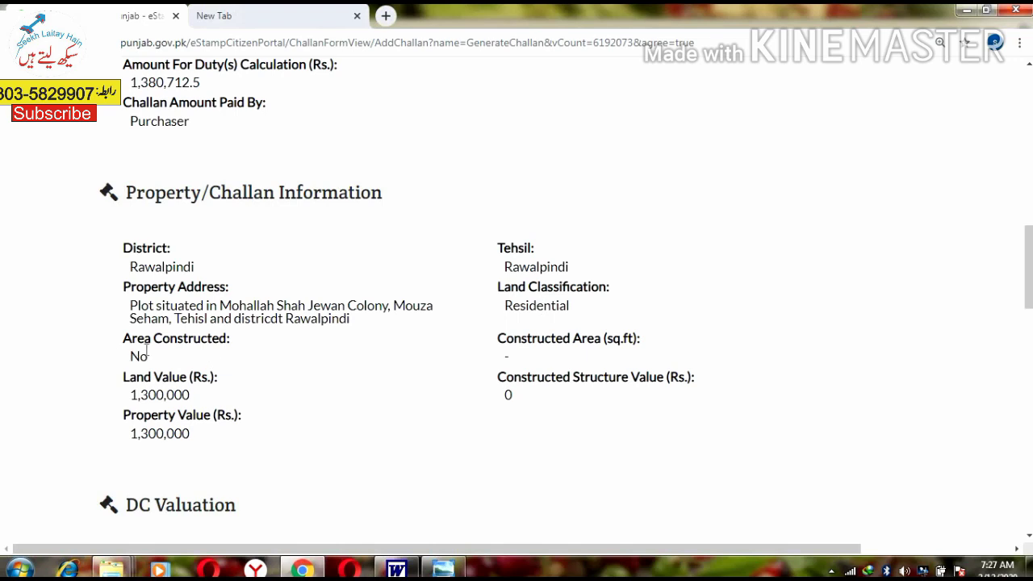
{"action": "double_click", "coordinate": [203, 339]}
{"action": "left_click_drag", "start_coordinate": [514, 339], "coordinate": [571, 339]}
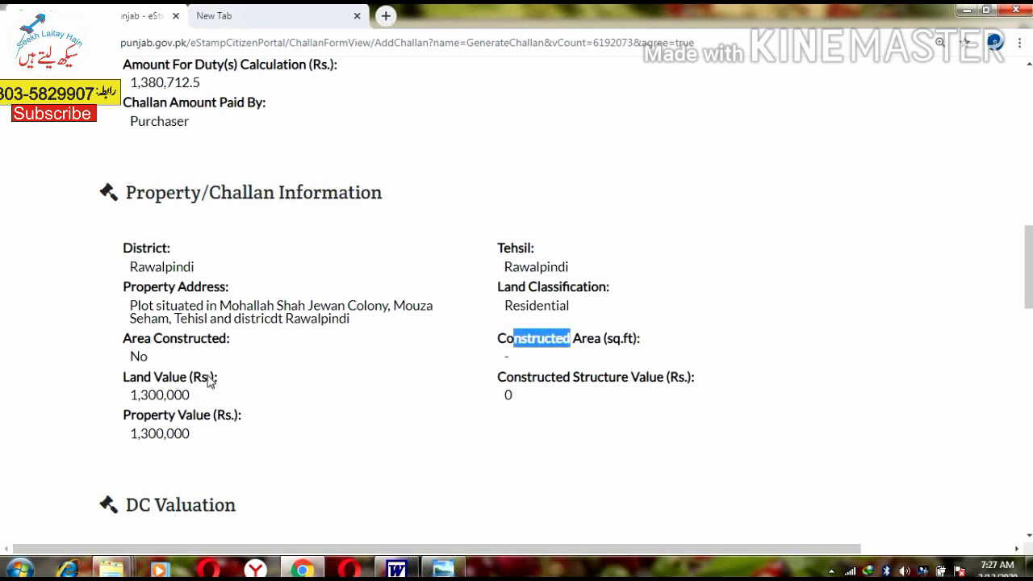
{"action": "scroll", "coordinate": [208, 381], "scroll_direction": "down", "scroll_amount": 1}
{"action": "left_click_drag", "start_coordinate": [173, 301], "coordinate": [145, 301]}
{"action": "left_click_drag", "start_coordinate": [140, 340], "coordinate": [226, 339]}
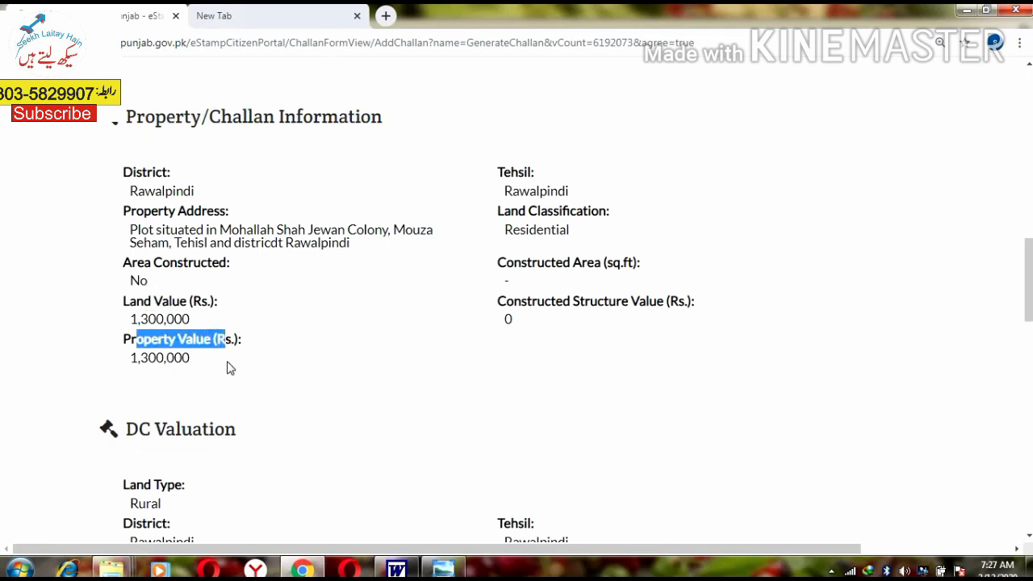
{"action": "left_click_drag", "start_coordinate": [242, 361], "coordinate": [147, 357]}
{"action": "scroll", "coordinate": [247, 368], "scroll_direction": "down", "scroll_amount": 1}
{"action": "scroll", "coordinate": [246, 368], "scroll_direction": "down", "scroll_amount": 4}
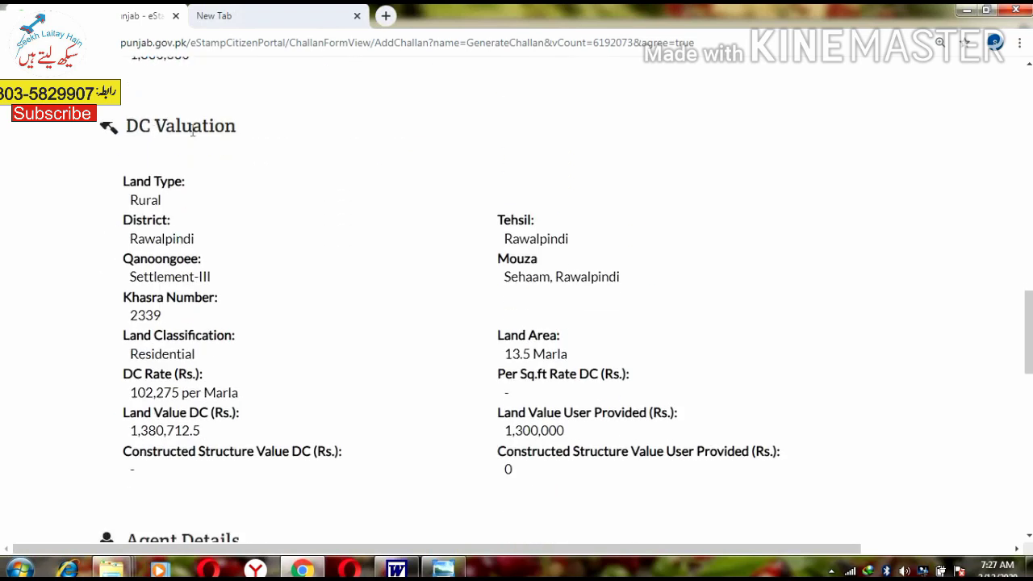
{"action": "left_click_drag", "start_coordinate": [151, 127], "coordinate": [192, 126]}
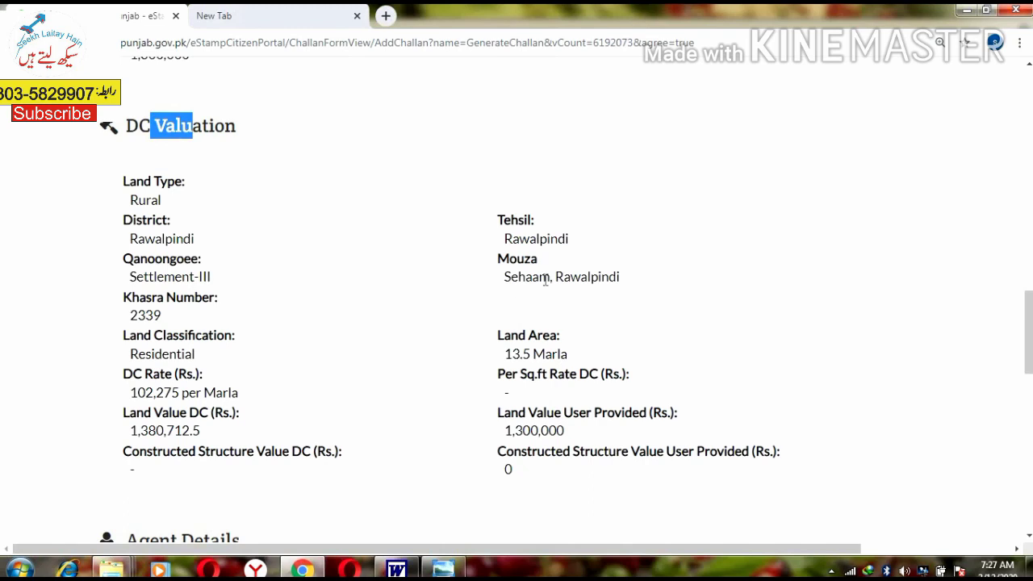
{"action": "left_click_drag", "start_coordinate": [545, 280], "coordinate": [555, 279]}
{"action": "scroll", "coordinate": [215, 306], "scroll_direction": "down", "scroll_amount": 1}
{"action": "left_click", "coordinate": [198, 265]}
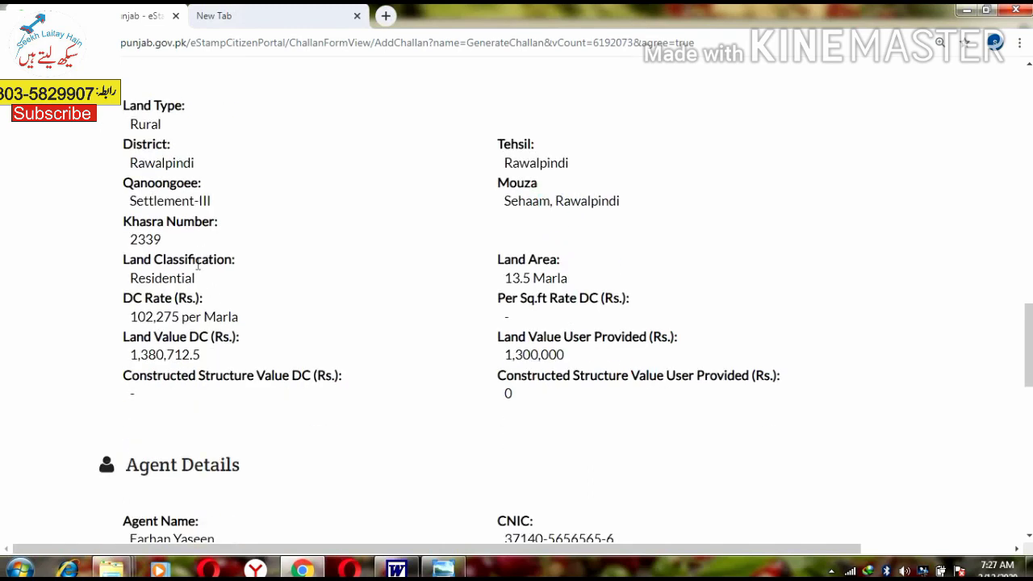
{"action": "left_click_drag", "start_coordinate": [129, 260], "coordinate": [201, 269]}
{"action": "left_click_drag", "start_coordinate": [560, 277], "coordinate": [230, 316]}
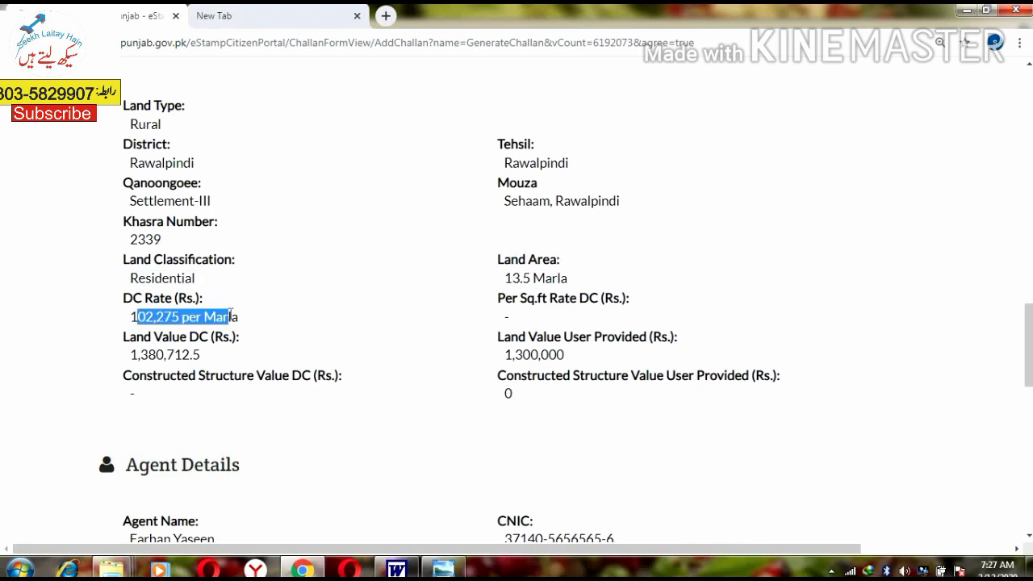
{"action": "left_click_drag", "start_coordinate": [141, 355], "coordinate": [255, 352]}
{"action": "scroll", "coordinate": [269, 349], "scroll_direction": "down", "scroll_amount": 1}
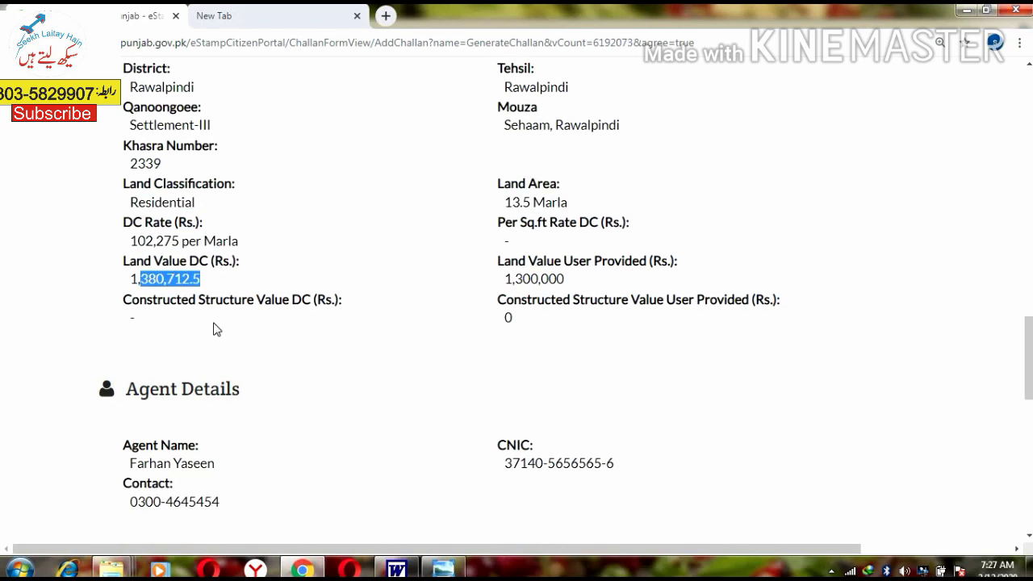
{"action": "left_click_drag", "start_coordinate": [542, 277], "coordinate": [526, 260]}
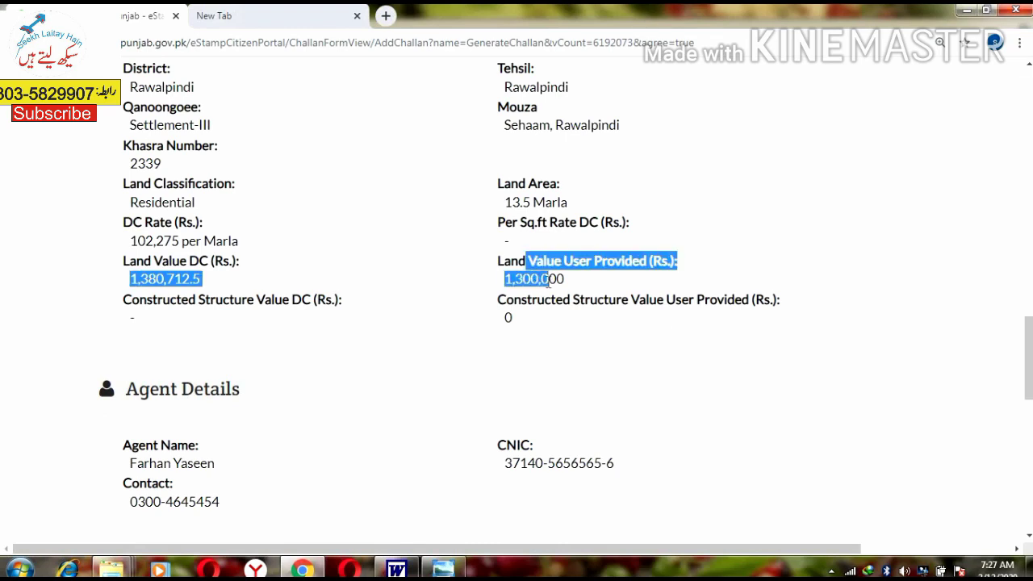
{"action": "scroll", "coordinate": [206, 265], "scroll_direction": "down", "scroll_amount": 4}
{"action": "scroll", "coordinate": [202, 231], "scroll_direction": "up", "scroll_amount": 1}
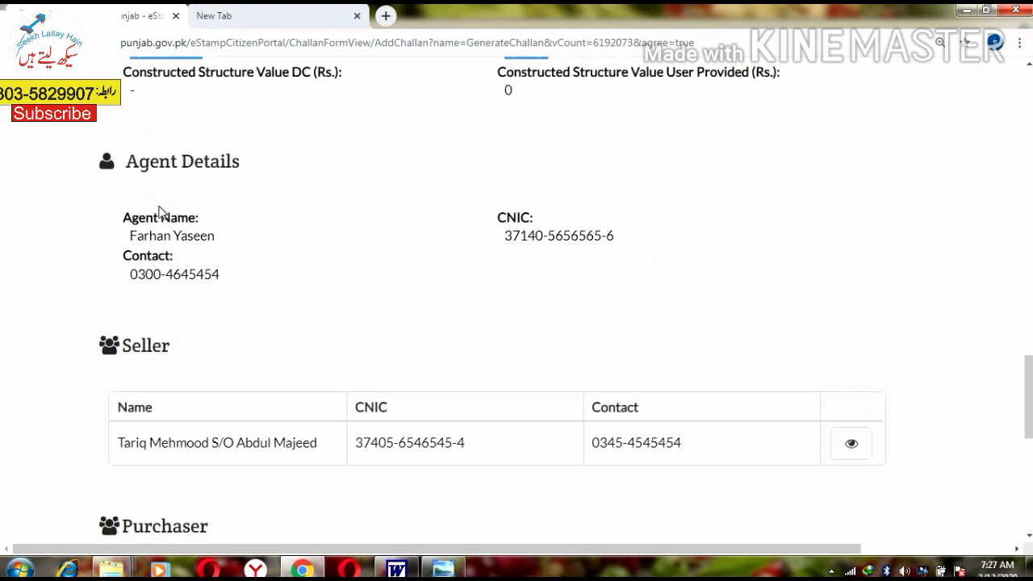
{"action": "left_click_drag", "start_coordinate": [127, 161], "coordinate": [177, 218]}
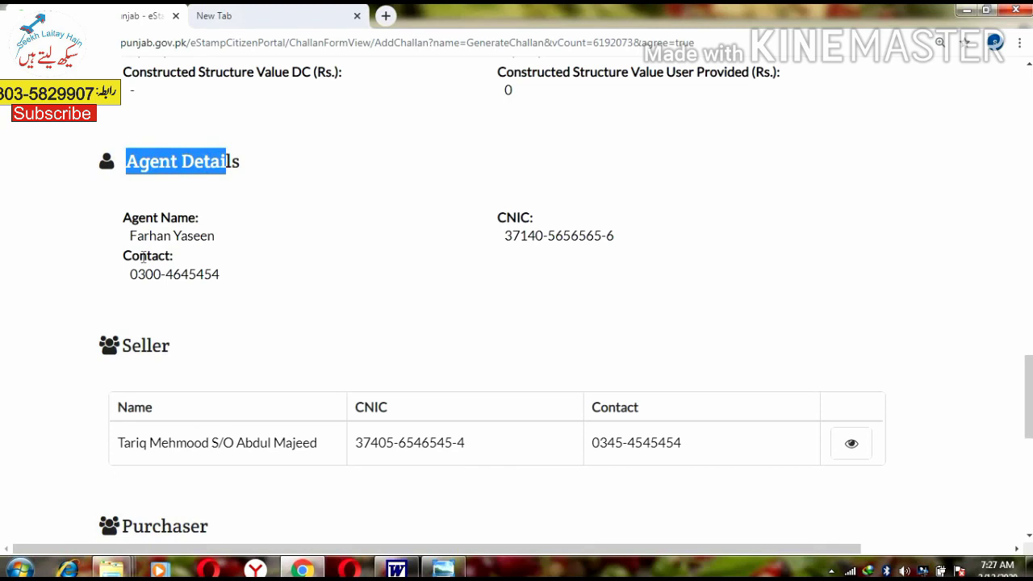
{"action": "left_click_drag", "start_coordinate": [130, 236], "coordinate": [230, 242]}
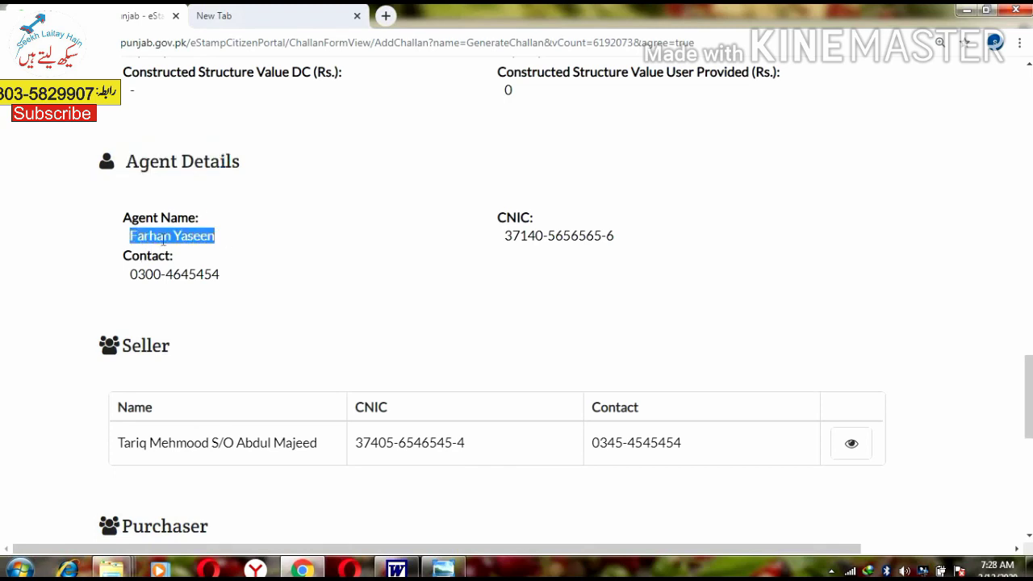
{"action": "scroll", "coordinate": [196, 238], "scroll_direction": "down", "scroll_amount": 1}
{"action": "scroll", "coordinate": [194, 234], "scroll_direction": "up", "scroll_amount": 1}
{"action": "left_click", "coordinate": [176, 239]}
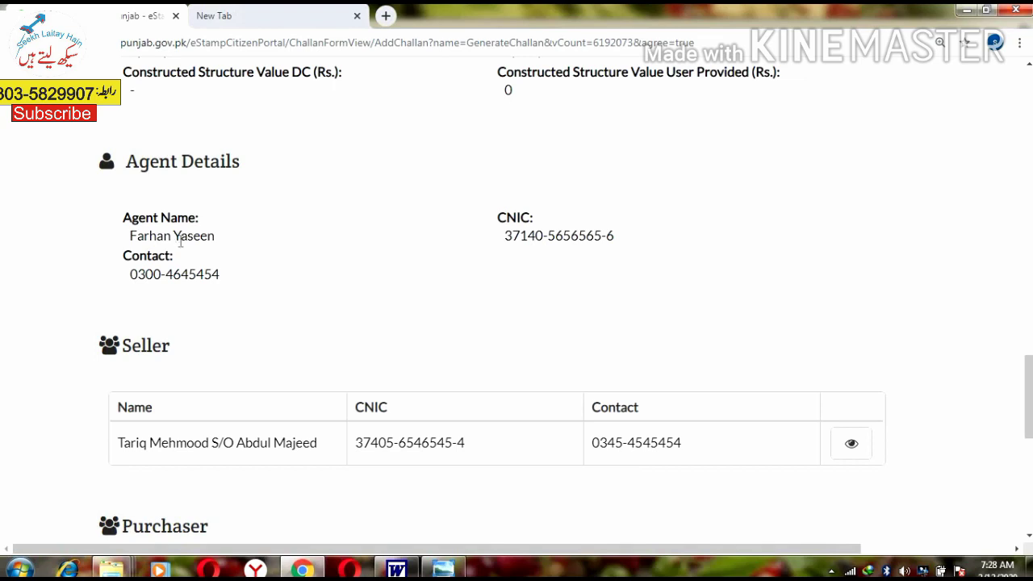
{"action": "scroll", "coordinate": [181, 241], "scroll_direction": "down", "scroll_amount": 1}
{"action": "scroll", "coordinate": [162, 292], "scroll_direction": "down", "scroll_amount": 1}
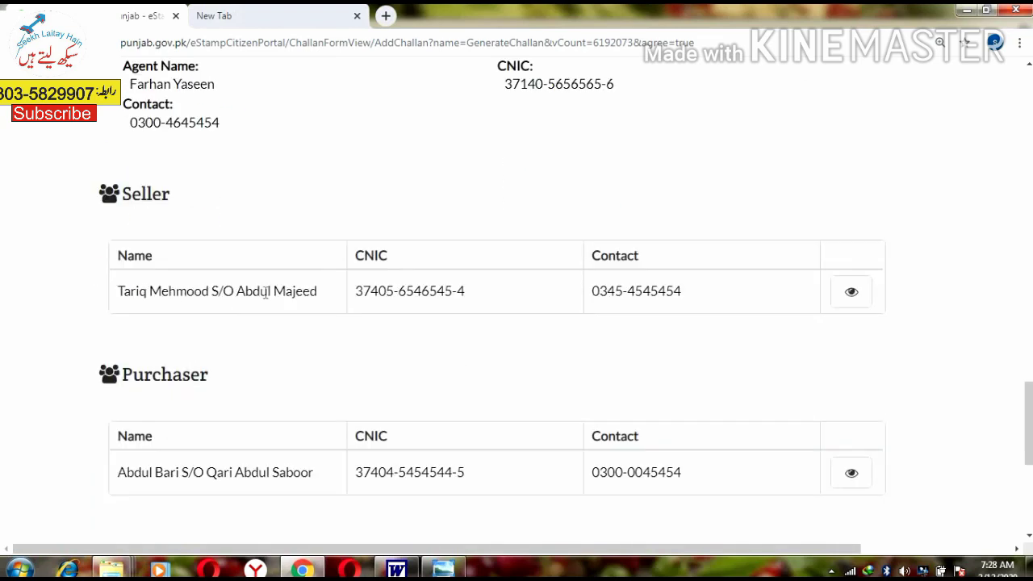
{"action": "left_click_drag", "start_coordinate": [148, 290], "coordinate": [465, 292]}
{"action": "scroll", "coordinate": [121, 395], "scroll_direction": "down", "scroll_amount": 1}
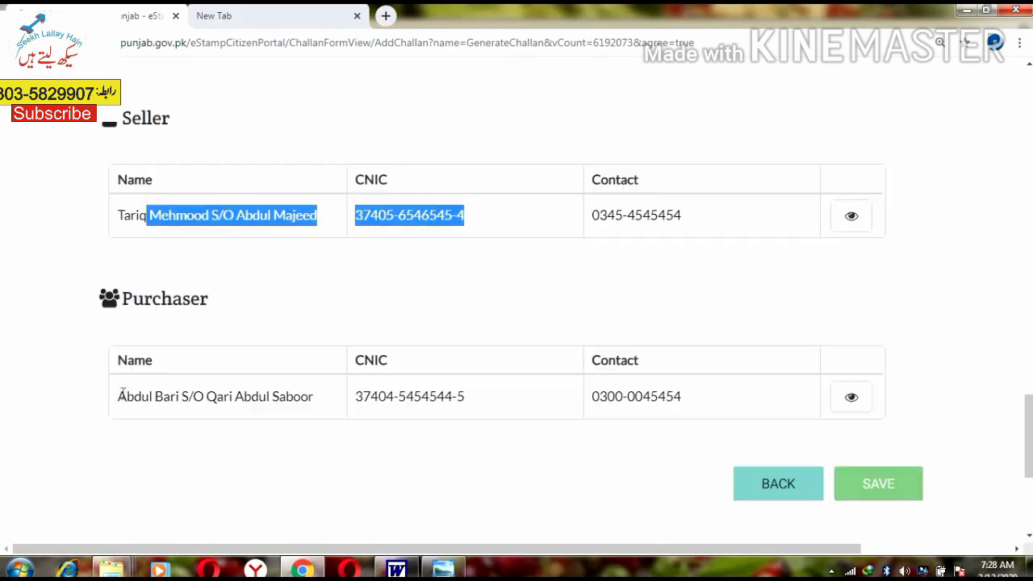
{"action": "left_click_drag", "start_coordinate": [125, 396], "coordinate": [540, 408]}
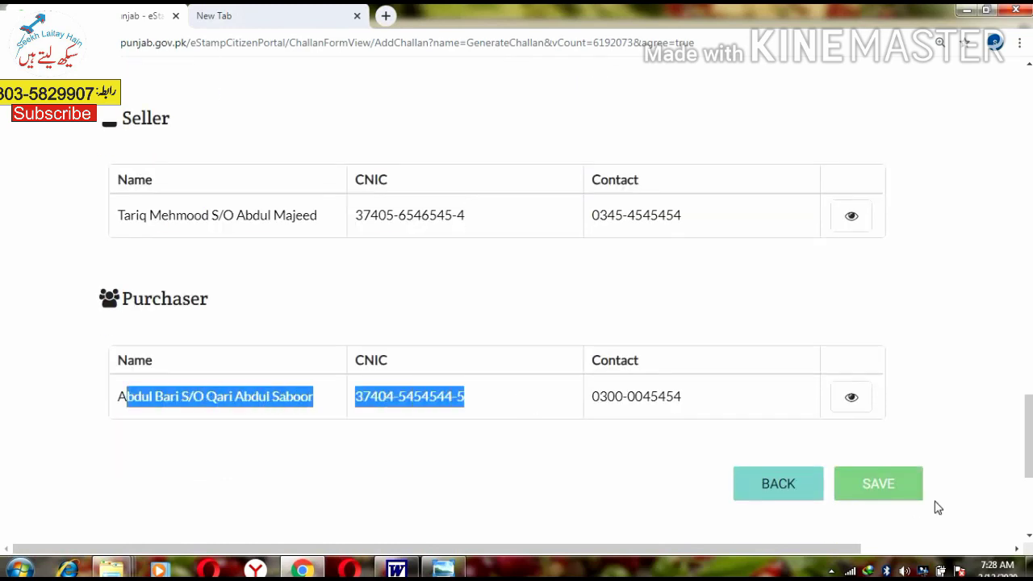
{"action": "scroll", "coordinate": [883, 481], "scroll_direction": "up", "scroll_amount": 15}
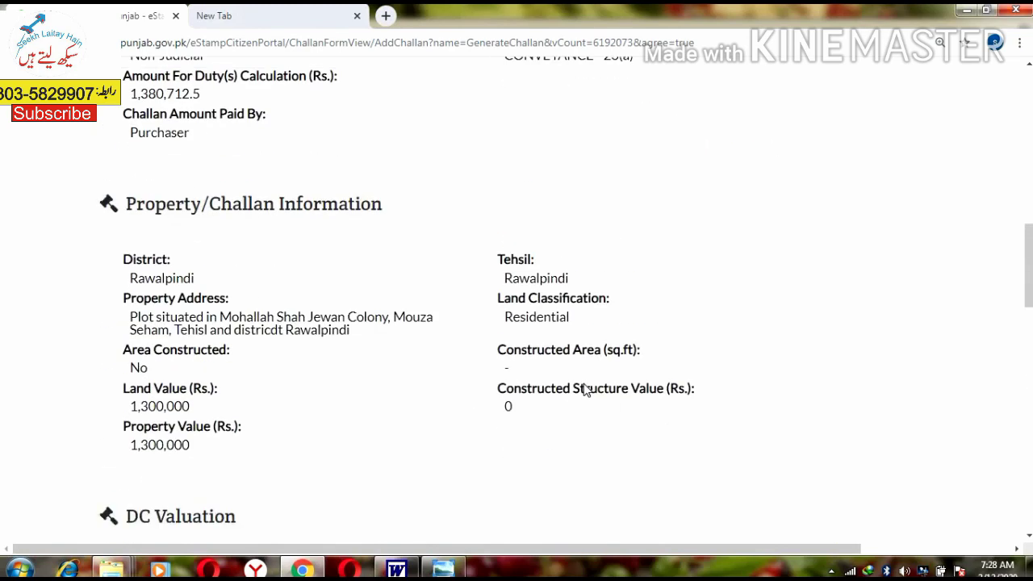
Step: Launch Calculator and compute 1380712.5 * 5%, giving 69,035.625
{"action": "key", "text": "super+r"}
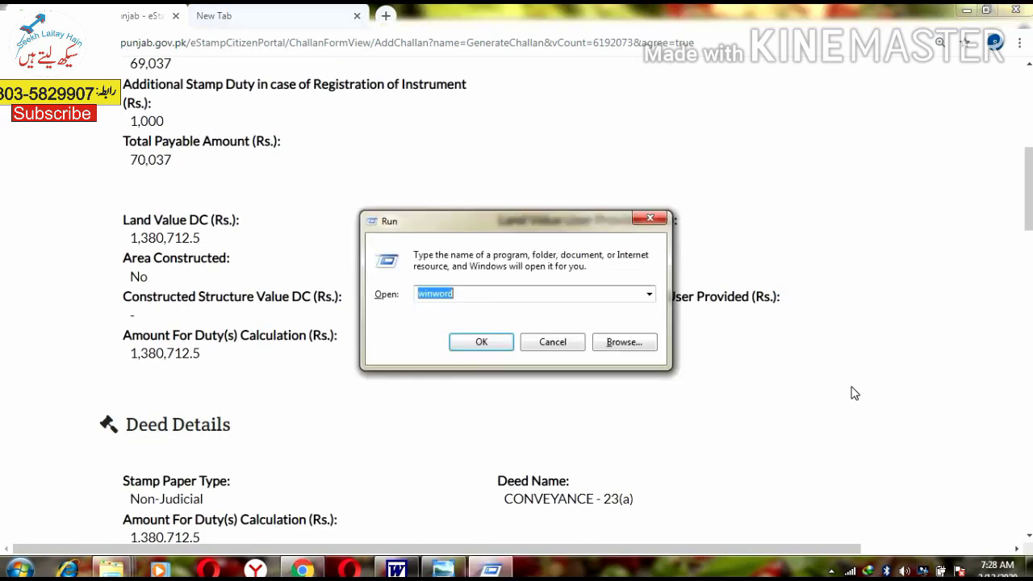
{"action": "type", "text": "calc"}
{"action": "key", "text": "Return"}
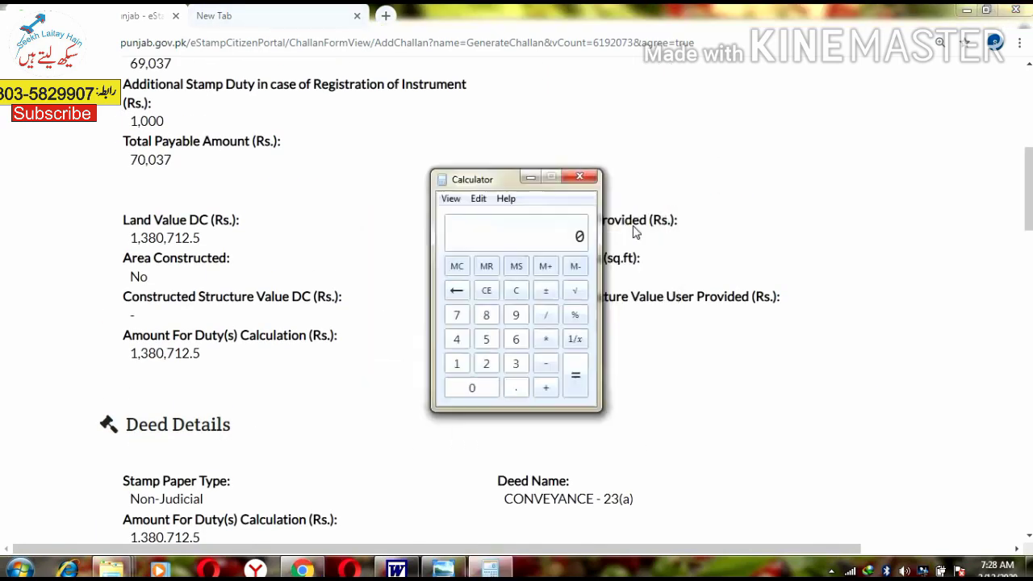
{"action": "left_click_drag", "start_coordinate": [468, 181], "coordinate": [684, 157]}
{"action": "type", "text": "1"}
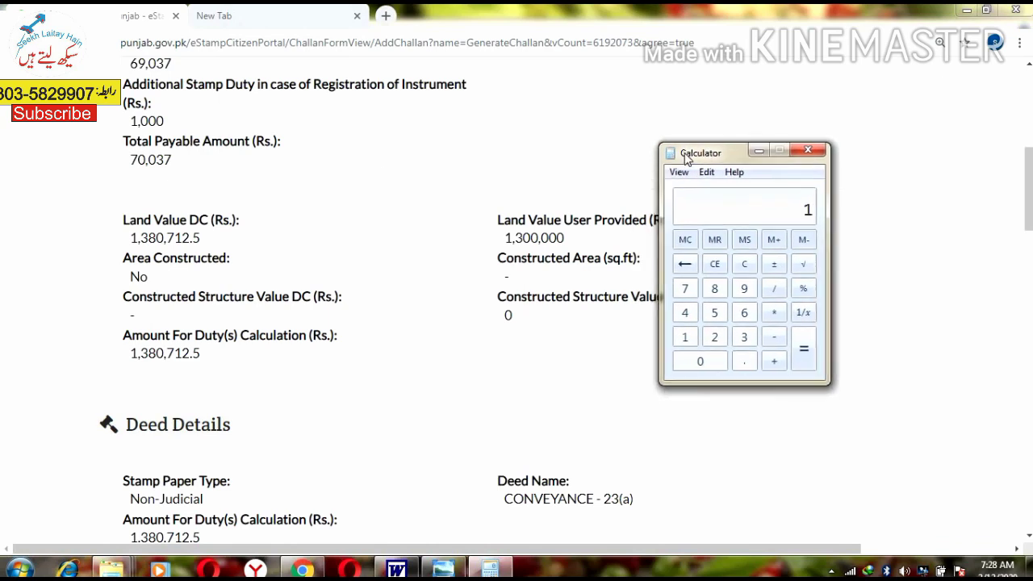
{"action": "type", "text": "380712.5"}
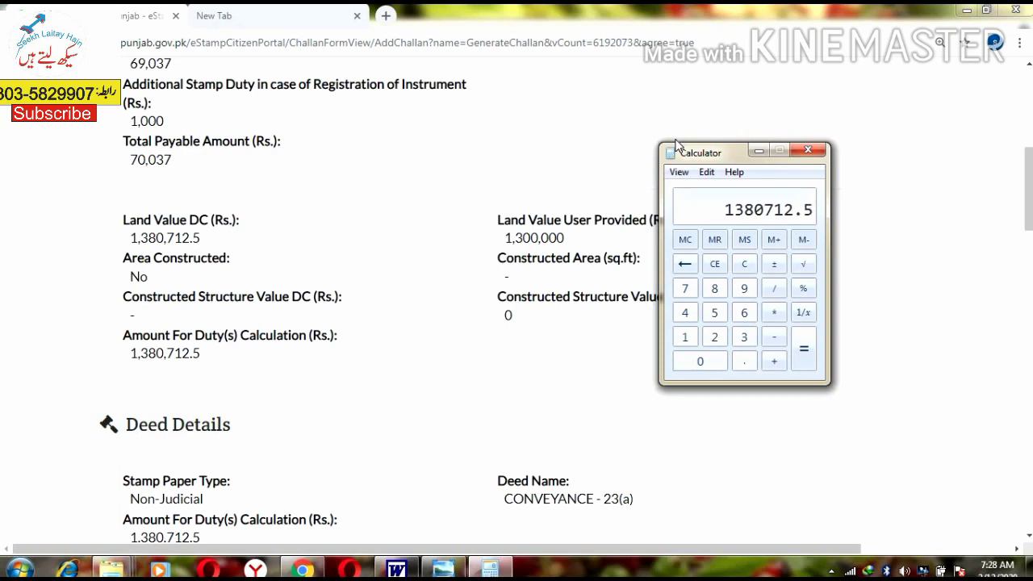
{"action": "left_click_drag", "start_coordinate": [693, 159], "coordinate": [690, 137]}
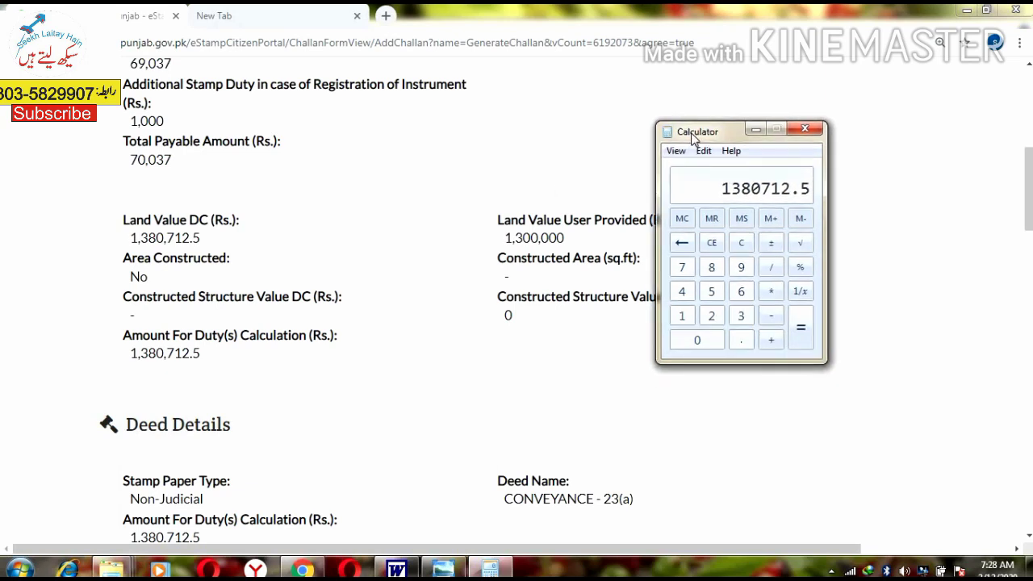
{"action": "type", "text": "*5"}
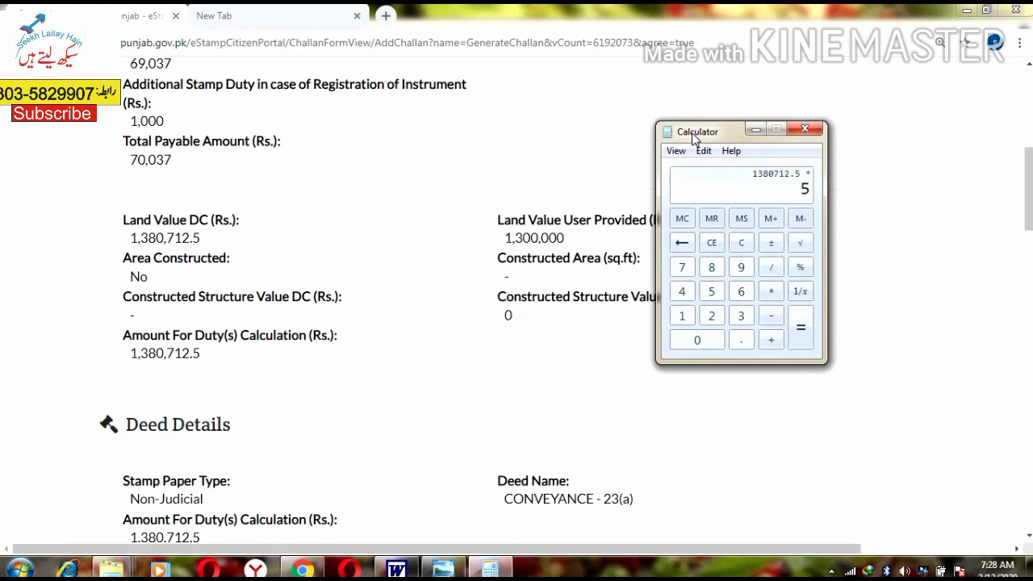
{"action": "type", "text": "%"}
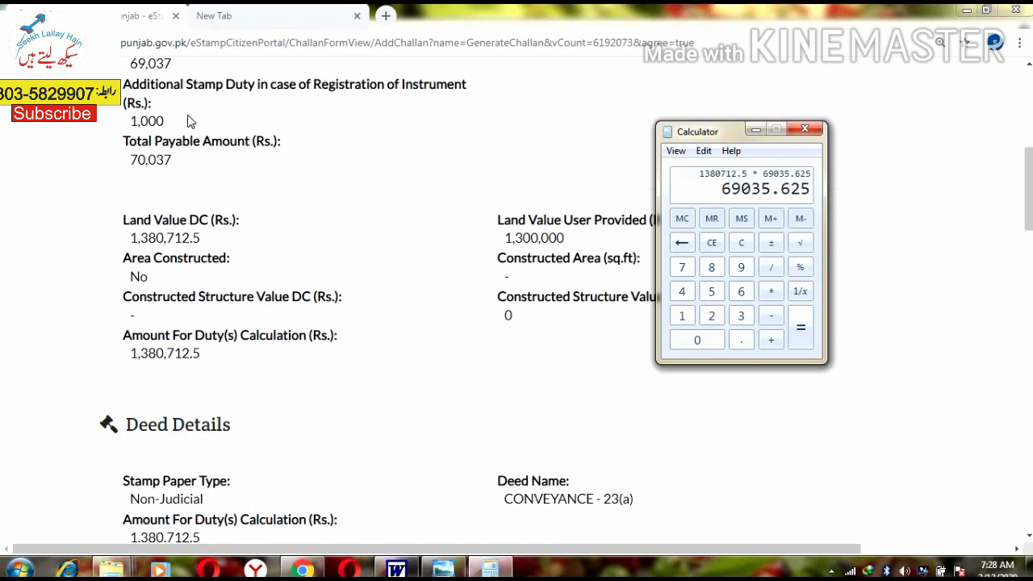
Step: Compare the 69,035.625 result with the challan's 69,037 stamp duty and 1,000 additional duty
{"action": "left_click", "coordinate": [173, 110]}
{"action": "scroll", "coordinate": [173, 158], "scroll_direction": "up", "scroll_amount": 1}
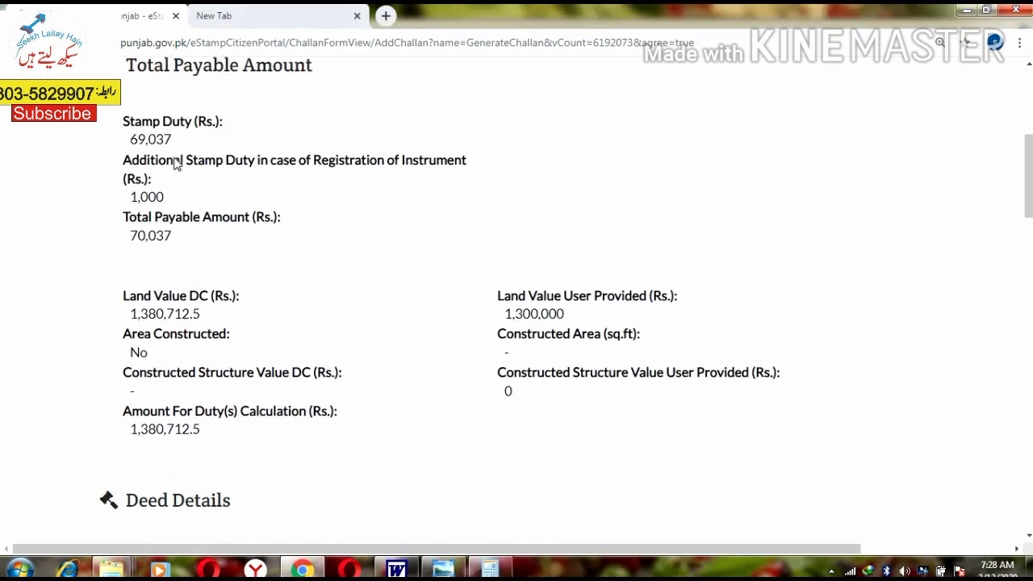
{"action": "key", "text": "alt+Tab"}
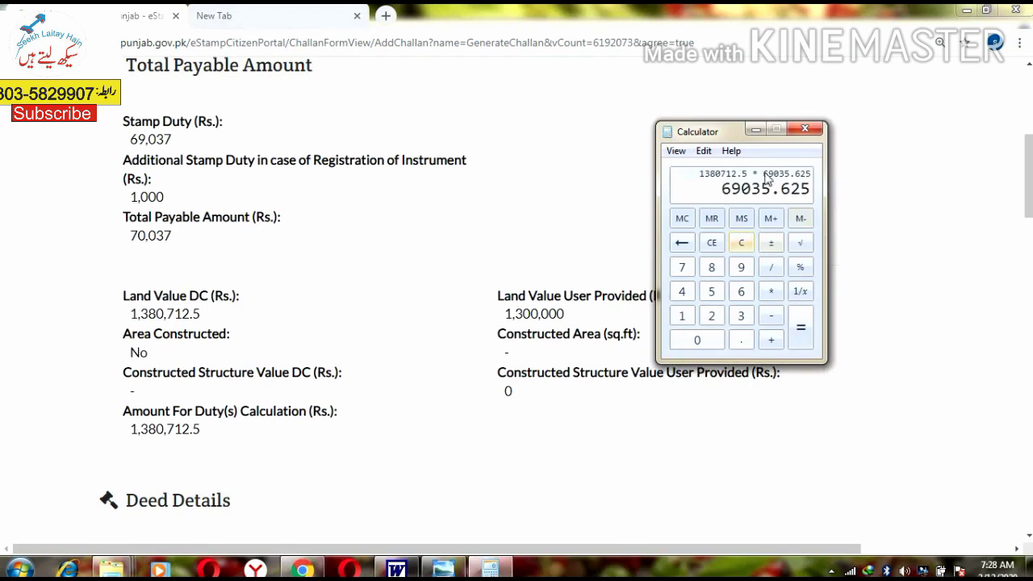
{"action": "left_click", "coordinate": [250, 143]}
{"action": "scroll", "coordinate": [212, 226], "scroll_direction": "up", "scroll_amount": 2}
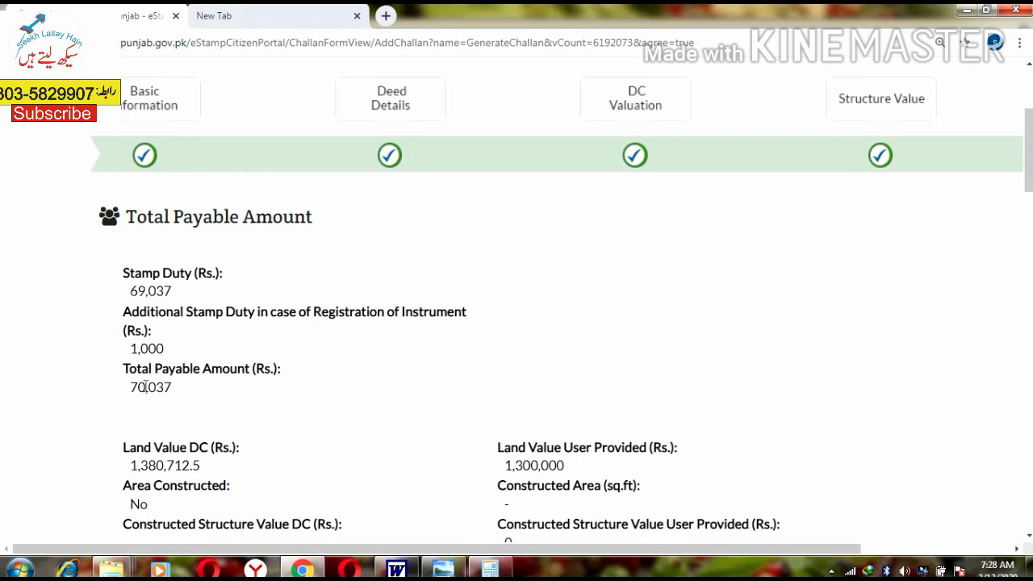
{"action": "double_click", "coordinate": [159, 347]}
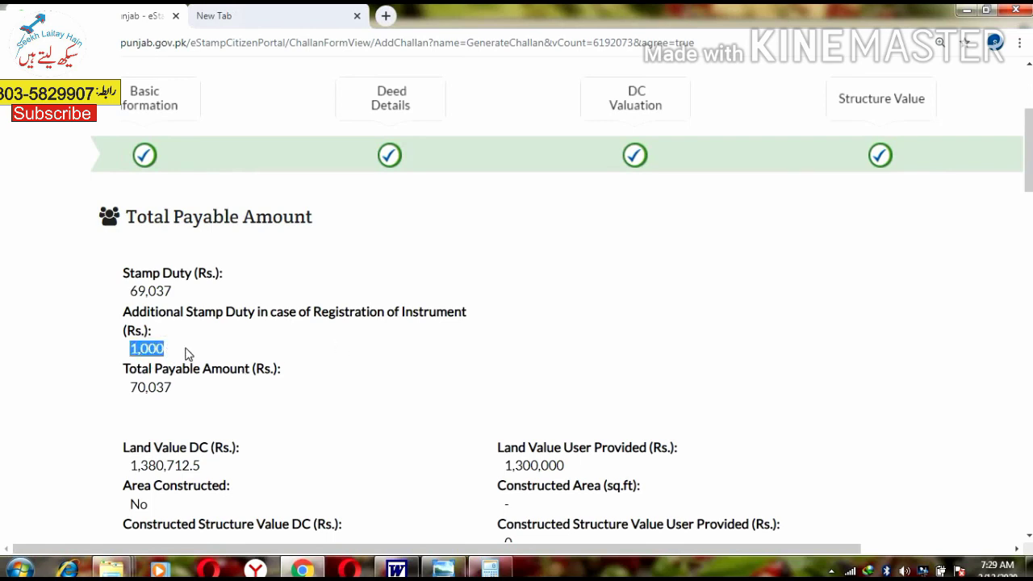
{"action": "scroll", "coordinate": [299, 348], "scroll_direction": "down", "scroll_amount": 2}
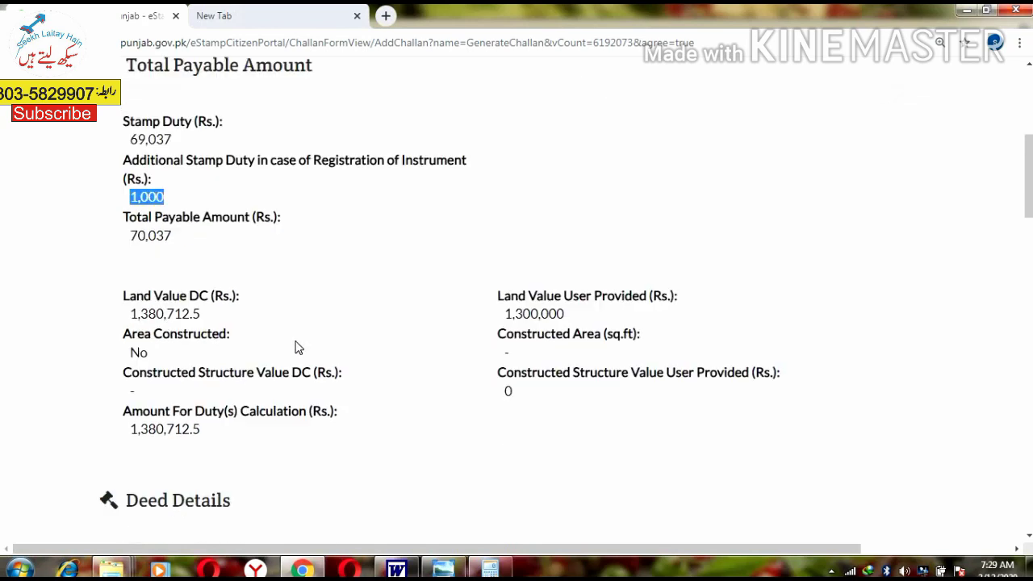
{"action": "key", "text": "alt+Tab"}
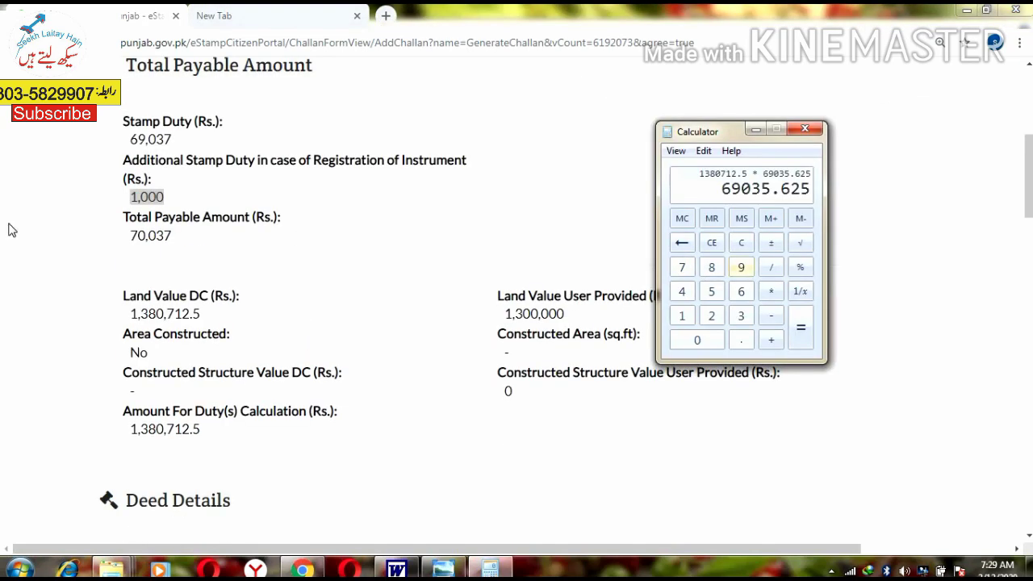
{"action": "left_click", "coordinate": [317, 270]}
{"action": "scroll", "coordinate": [517, 298], "scroll_direction": "down", "scroll_amount": 20}
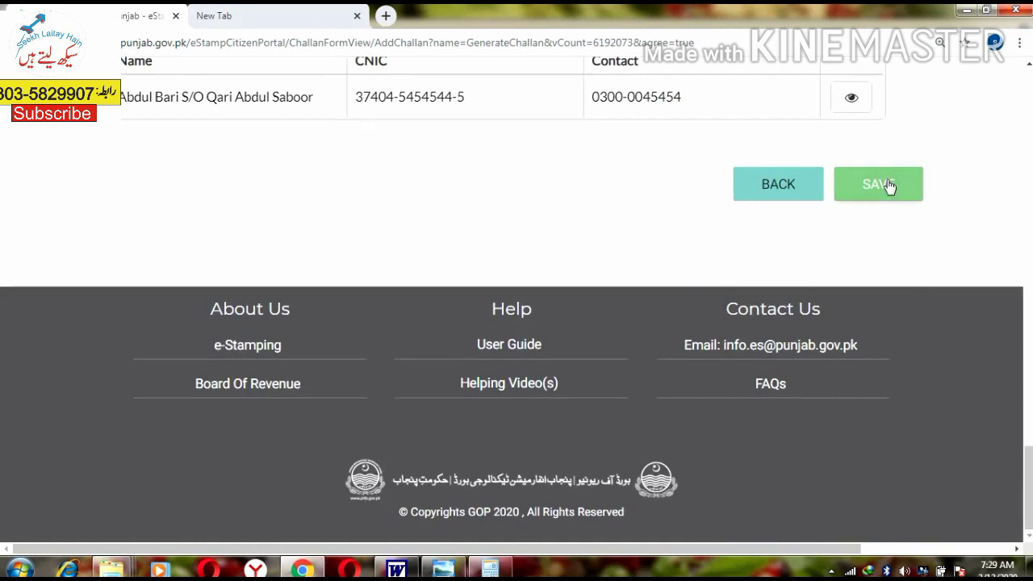
Step: Save Challan Form 32-A, select its issued challan number, and generate the printable challan PDF
{"action": "left_click", "coordinate": [897, 180]}
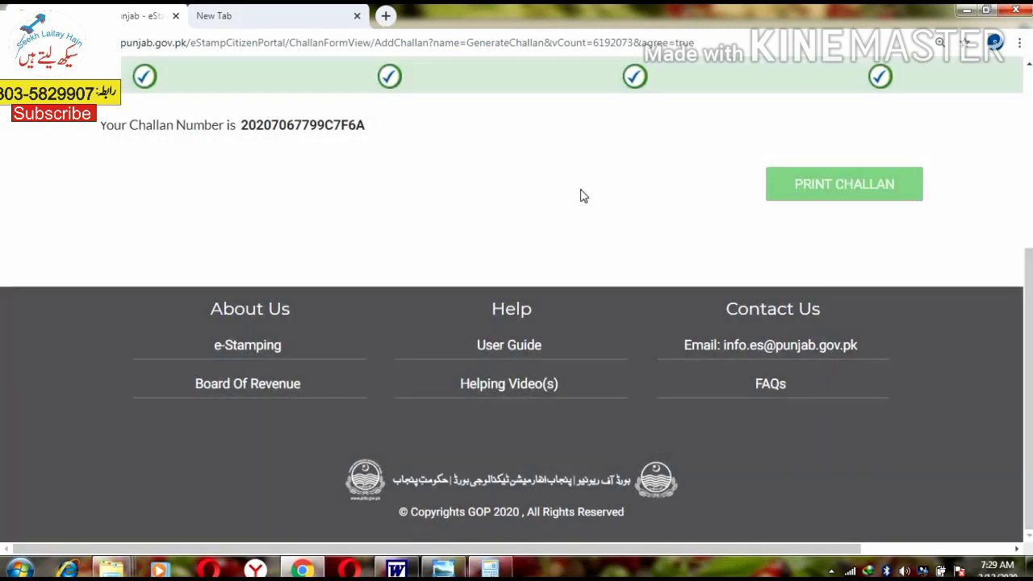
{"action": "scroll", "coordinate": [202, 190], "scroll_direction": "up", "scroll_amount": 5}
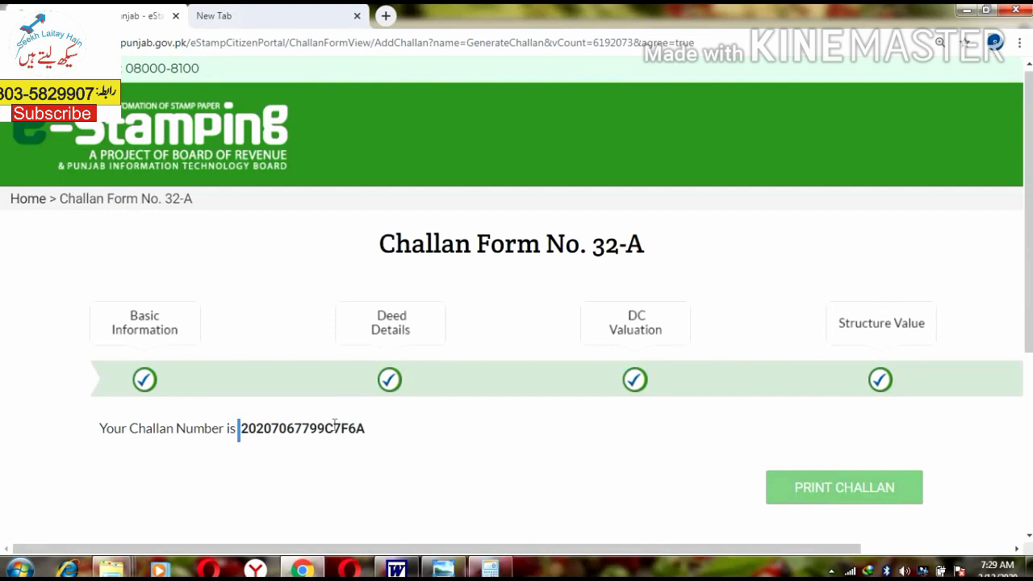
{"action": "left_click_drag", "start_coordinate": [239, 428], "coordinate": [373, 430]}
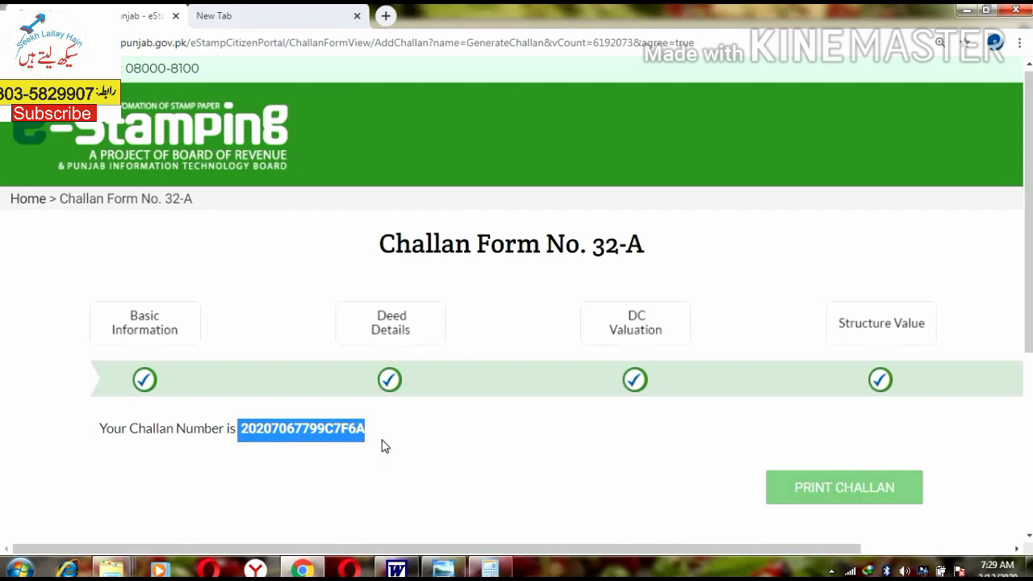
{"action": "left_click", "coordinate": [916, 485]}
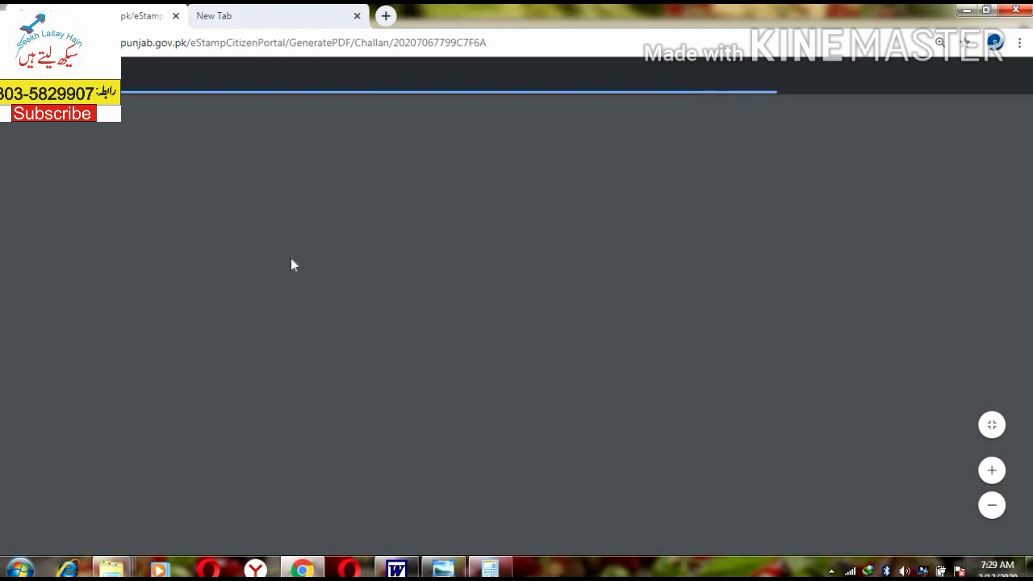
Step: Highlight the conveyance particulars and the 70,037/- payable amount on the challan
{"action": "scroll", "coordinate": [295, 264], "scroll_direction": "up", "scroll_amount": 3}
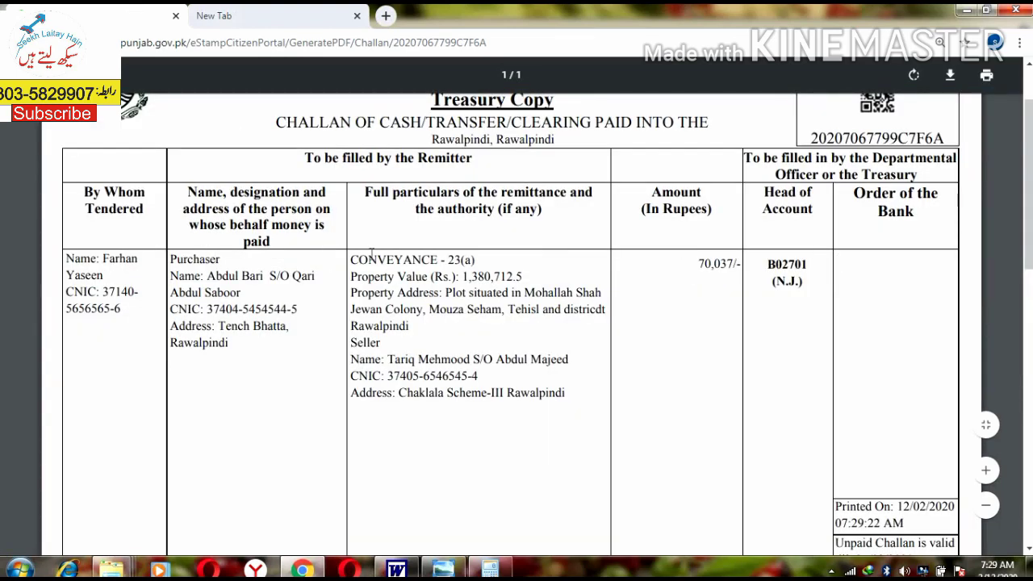
{"action": "left_click_drag", "start_coordinate": [369, 259], "coordinate": [527, 393]}
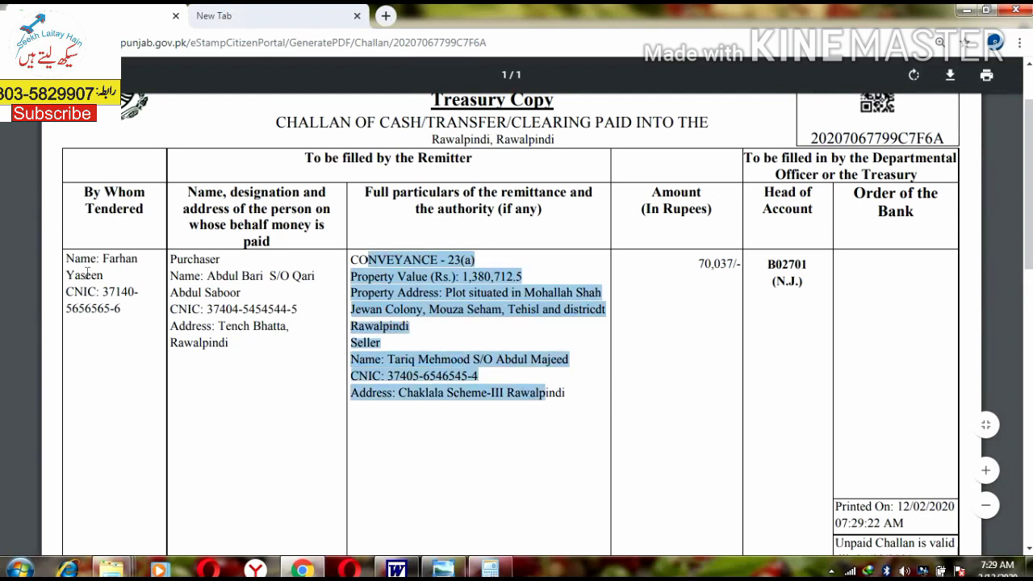
{"action": "left_click", "coordinate": [401, 273]}
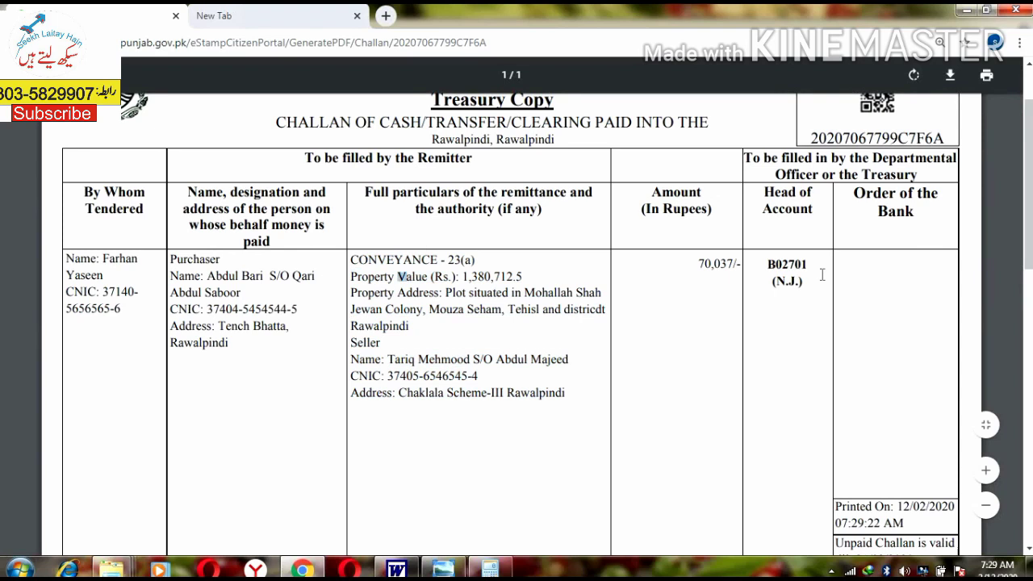
{"action": "left_click_drag", "start_coordinate": [754, 263], "coordinate": [692, 260]}
{"action": "scroll", "coordinate": [692, 261], "scroll_direction": "down", "scroll_amount": 3}
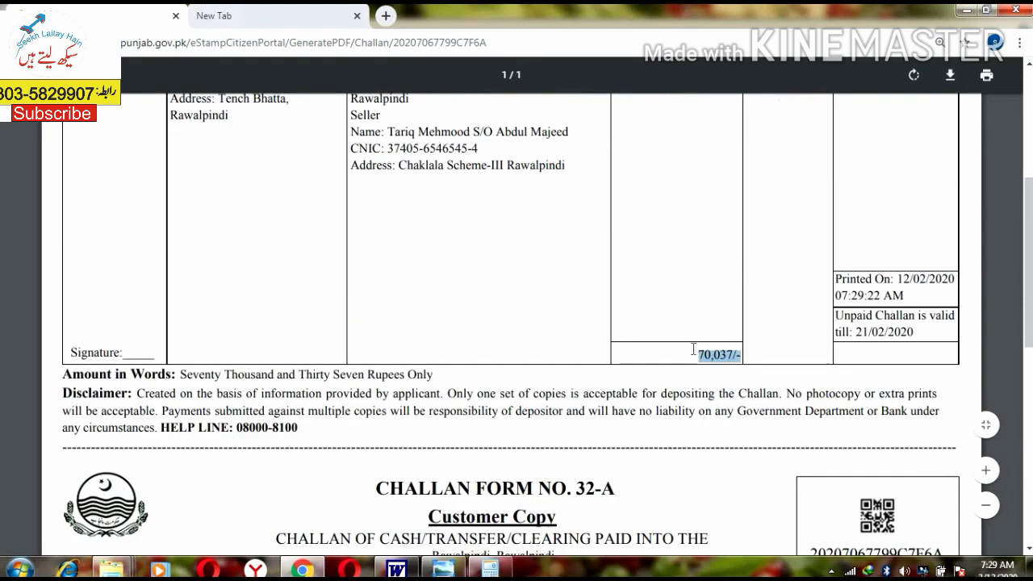
{"action": "left_click", "coordinate": [220, 316]}
Step: Scroll through the challan's Treasury and Customer copies, highlighting their details
{"action": "scroll", "coordinate": [214, 320], "scroll_direction": "up", "scroll_amount": 3}
{"action": "scroll", "coordinate": [375, 272], "scroll_direction": "down", "scroll_amount": 2}
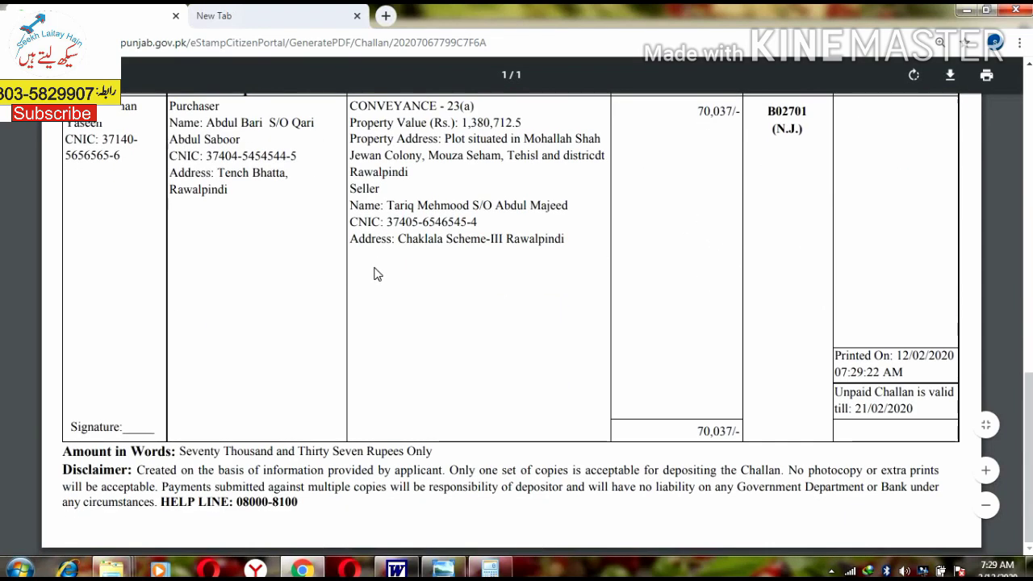
{"action": "scroll", "coordinate": [592, 267], "scroll_direction": "up", "scroll_amount": 1}
{"action": "scroll", "coordinate": [448, 264], "scroll_direction": "down", "scroll_amount": 6}
{"action": "left_click_drag", "start_coordinate": [448, 253], "coordinate": [597, 272]}
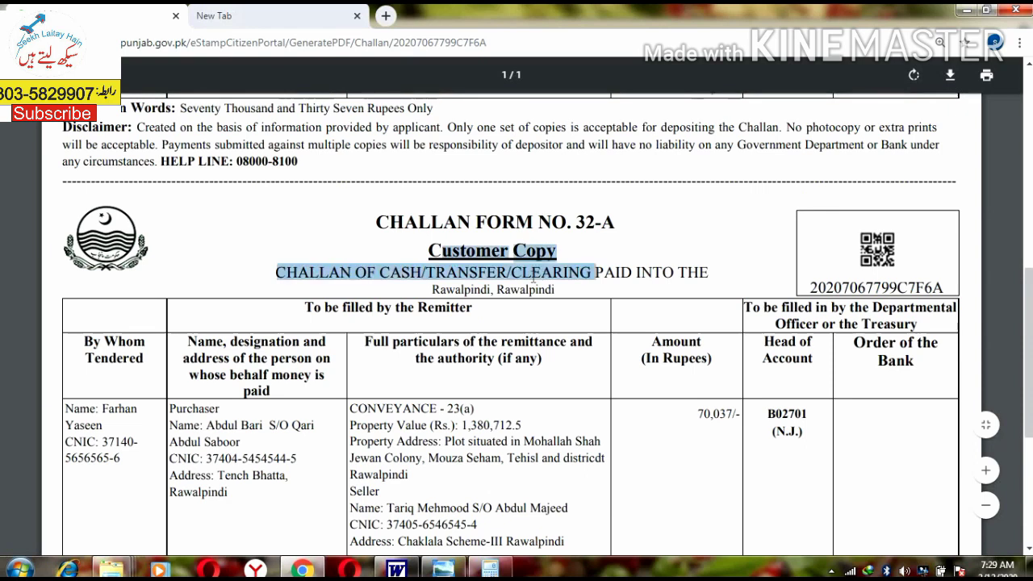
{"action": "scroll", "coordinate": [597, 273], "scroll_direction": "down", "scroll_amount": 8}
{"action": "scroll", "coordinate": [439, 193], "scroll_direction": "up", "scroll_amount": 1}
{"action": "left_click_drag", "start_coordinate": [432, 188], "coordinate": [533, 191]}
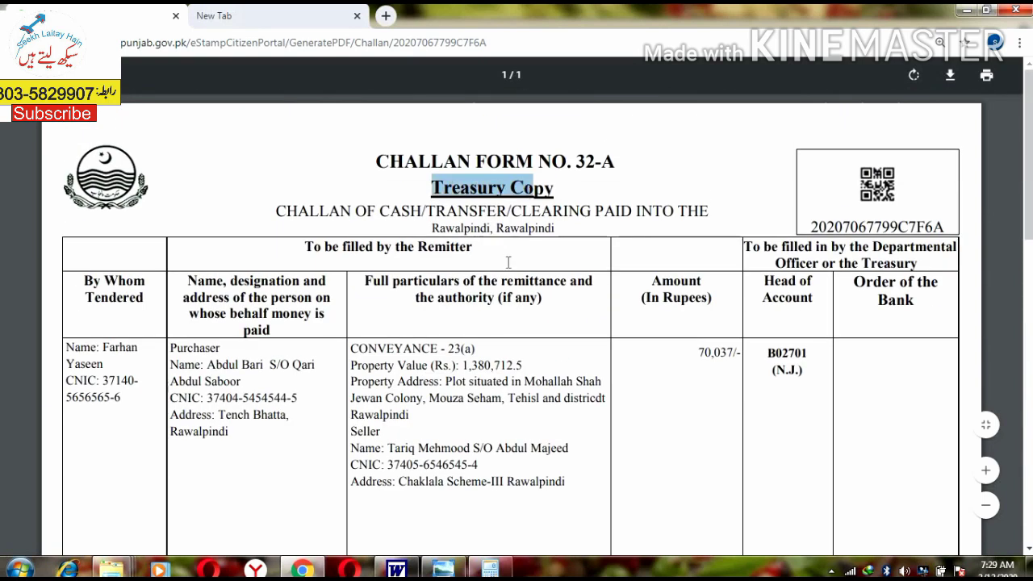
{"action": "scroll", "coordinate": [505, 274], "scroll_direction": "down", "scroll_amount": 1, "text": "ctrl"}
{"action": "scroll", "coordinate": [505, 281], "scroll_direction": "down", "scroll_amount": 8}
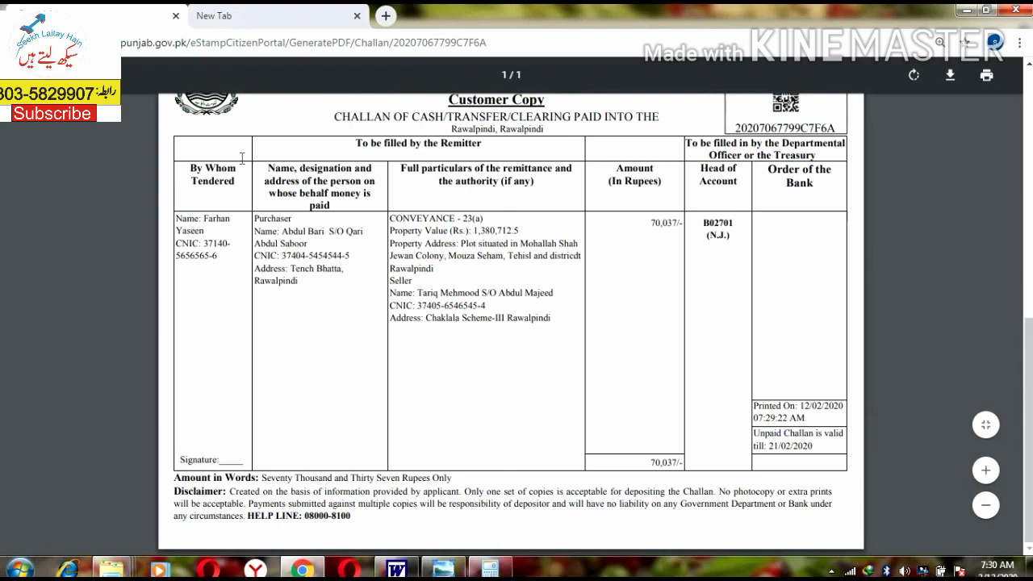
Step: Save the challan as a PDF named after its challan number, two folder levels up
{"action": "key", "text": "ctrl+p"}
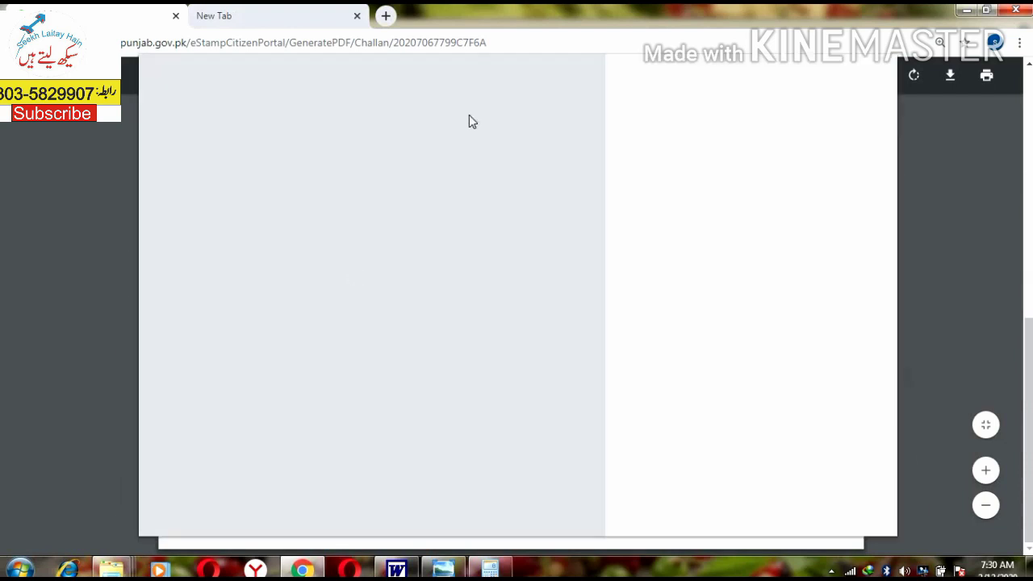
{"action": "left_click", "coordinate": [797, 510]}
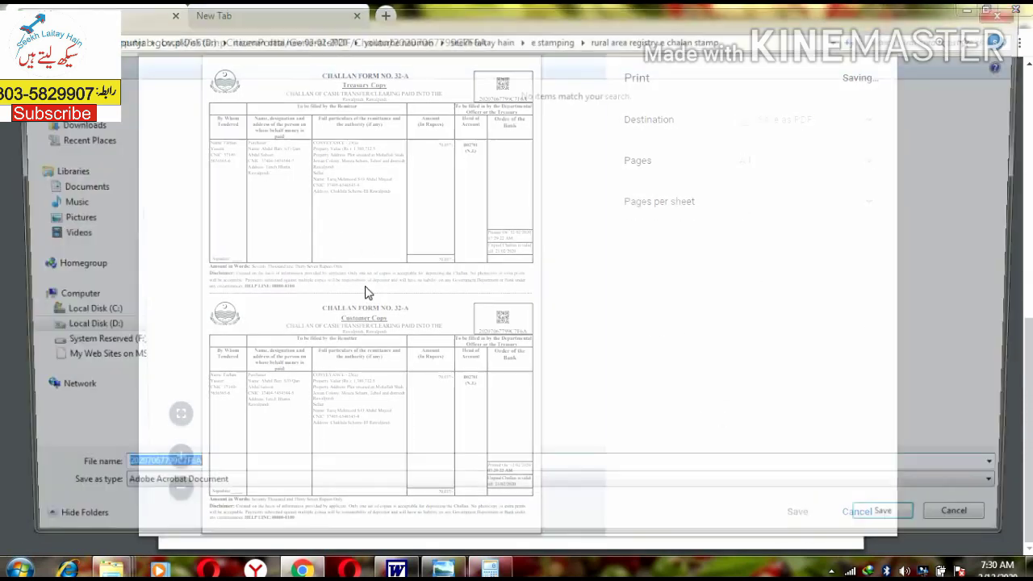
{"action": "left_click", "coordinate": [394, 293]}
{"action": "key", "text": "alt+Up"}
{"action": "key", "text": "alt+Up"}
{"action": "key", "text": "alt+Up"}
{"action": "key", "text": "alt+Up"}
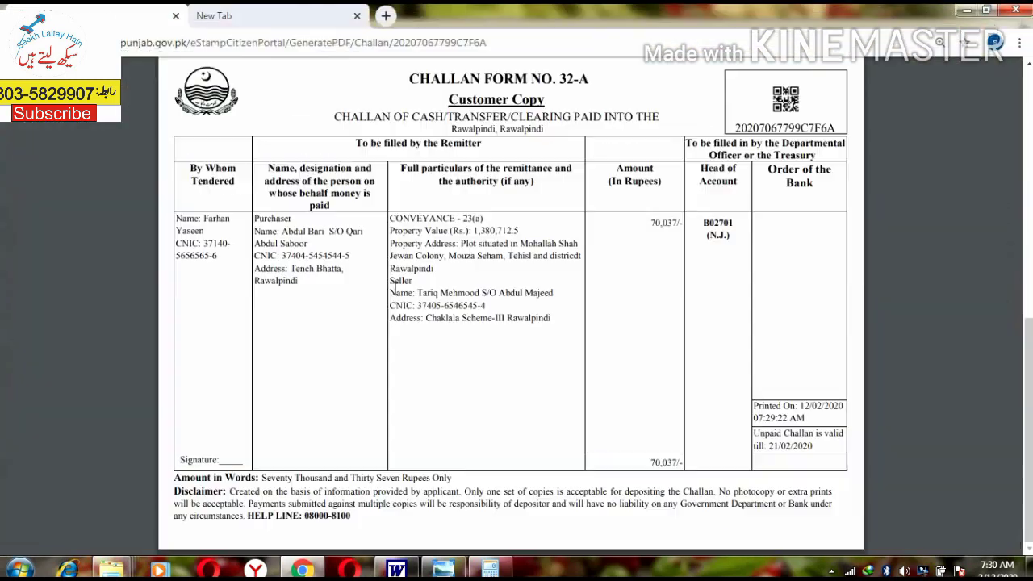
Step: Switch to the Word notes showing the 'Stamp Paper value, CVT + Registration Fee' topic list
{"action": "key", "text": "alt+Tab"}
{"action": "key", "text": "alt+Tab"}
{"action": "key", "text": "alt+Tab"}
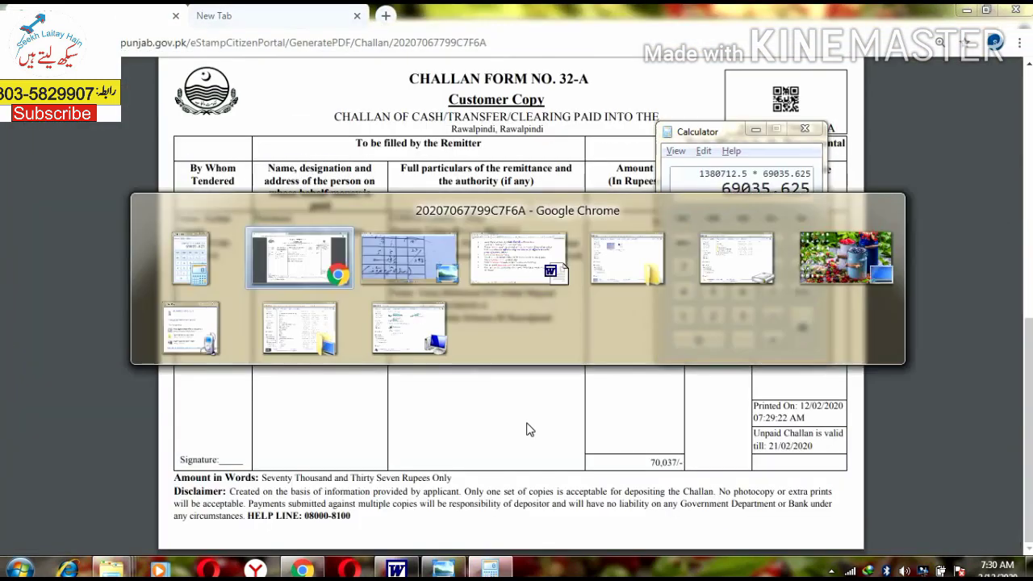
{"action": "scroll", "coordinate": [319, 343], "scroll_direction": "up", "scroll_amount": 3}
{"action": "scroll", "coordinate": [319, 343], "scroll_direction": "down", "scroll_amount": 1}
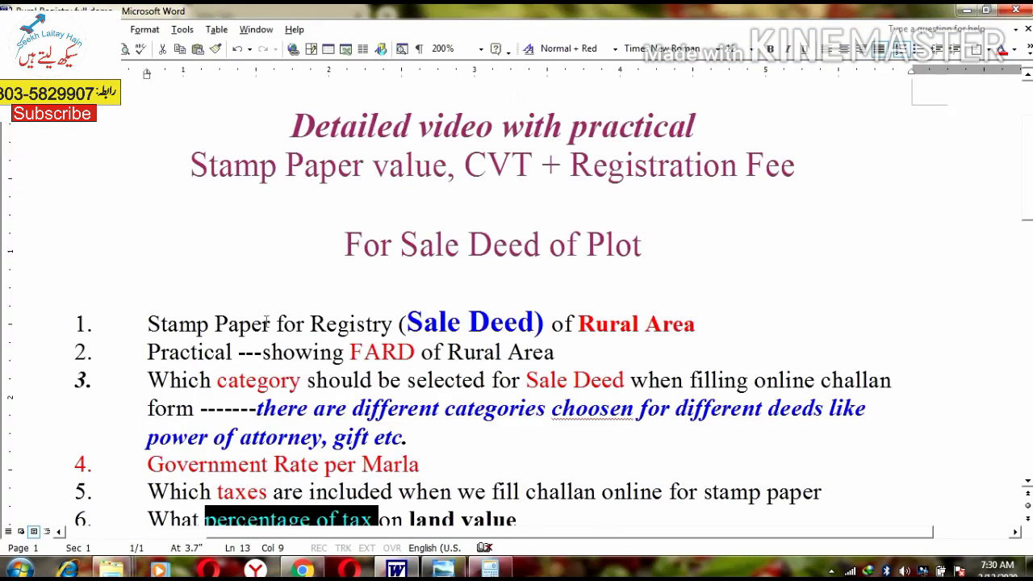